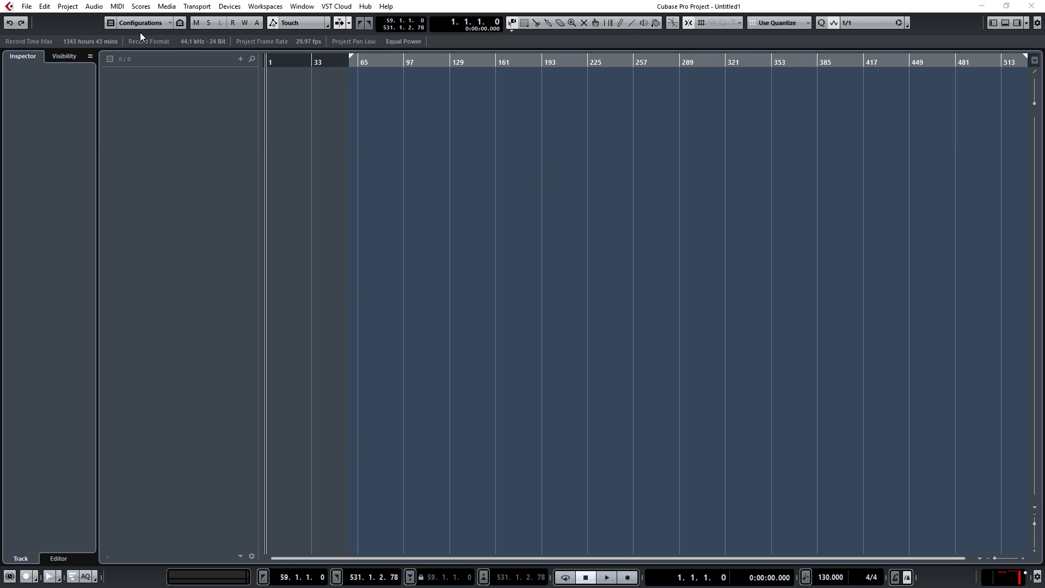
Check which ASIO driver is selected in the VST Audio System device setup, leaving the settings as they are
left_click(157, 121)
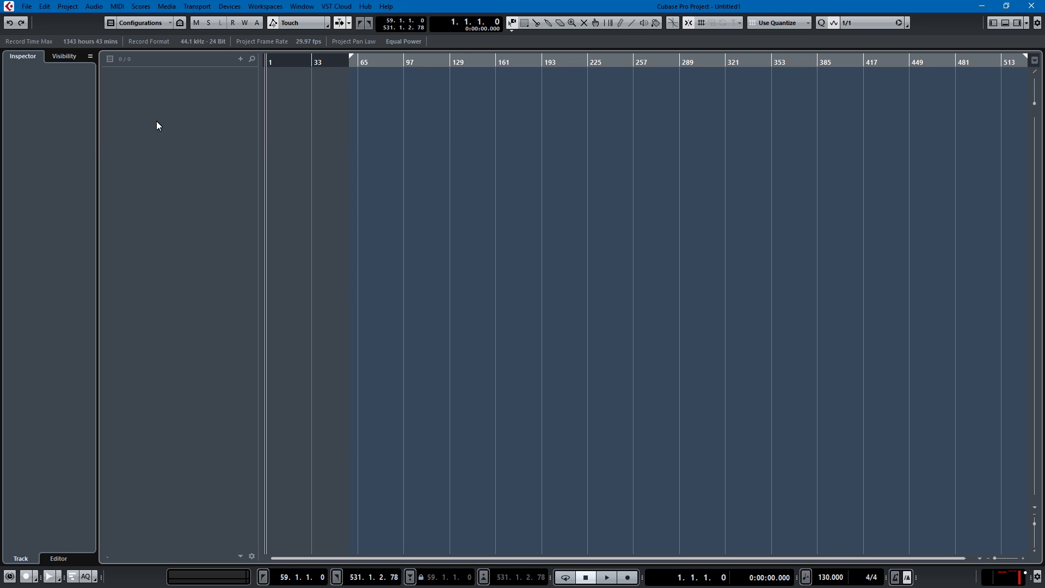
left_click(229, 6)
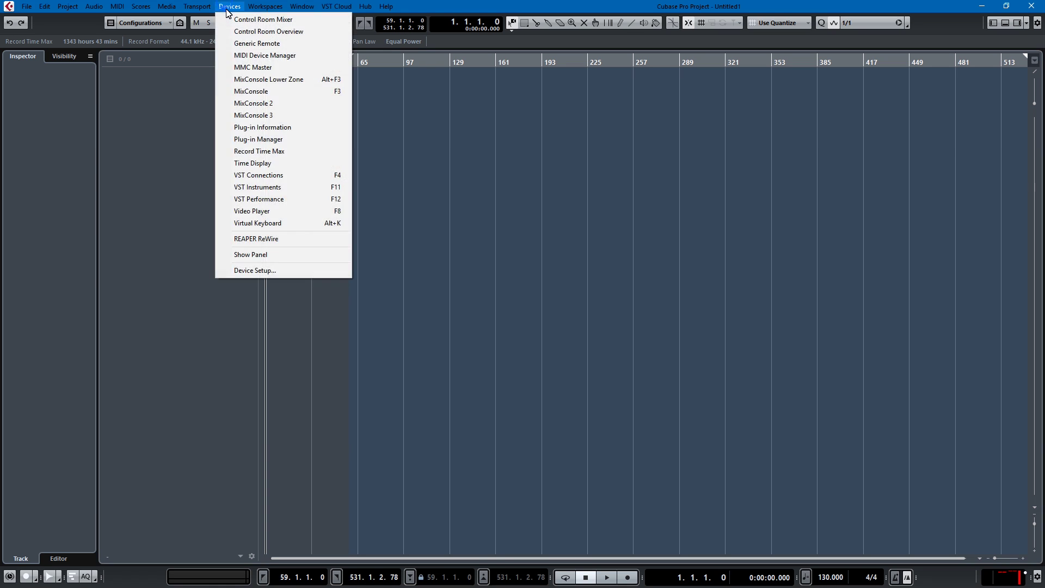
left_click(256, 272)
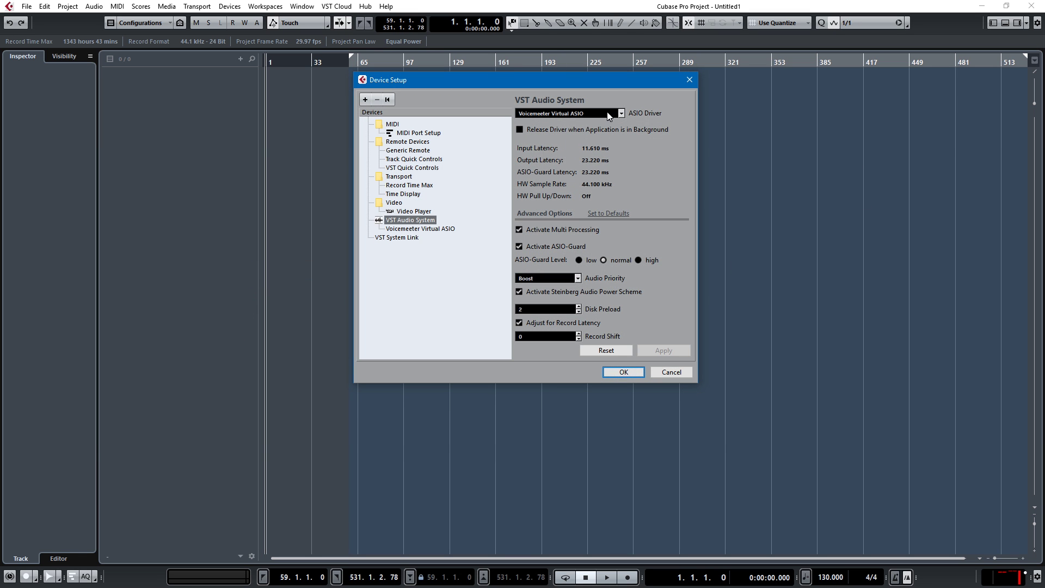
left_click(666, 373)
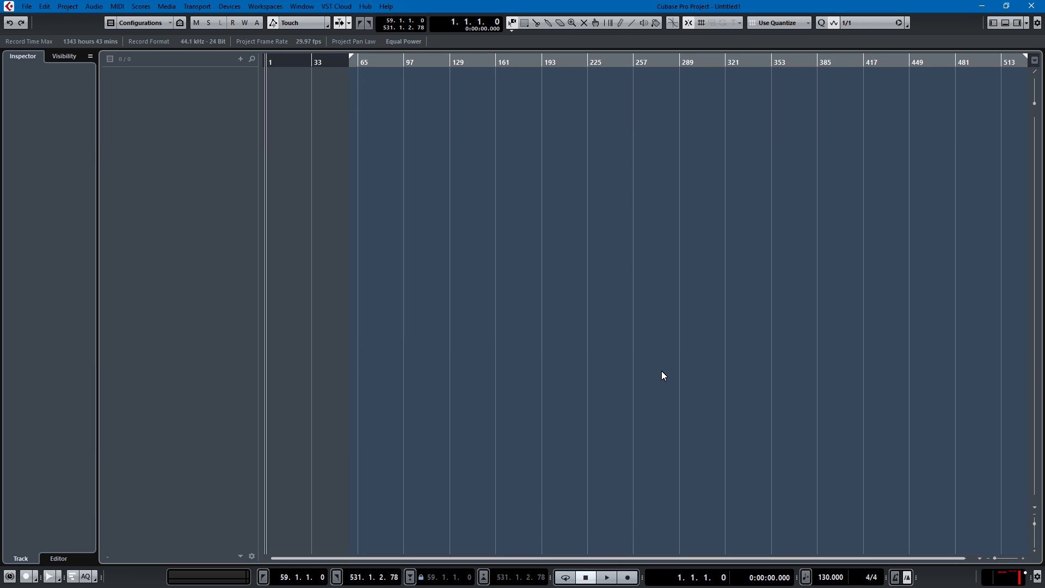
Move the left locator to bar 1 at the start of the project
left_click_drag(352, 60, 268, 58)
right_click(197, 150)
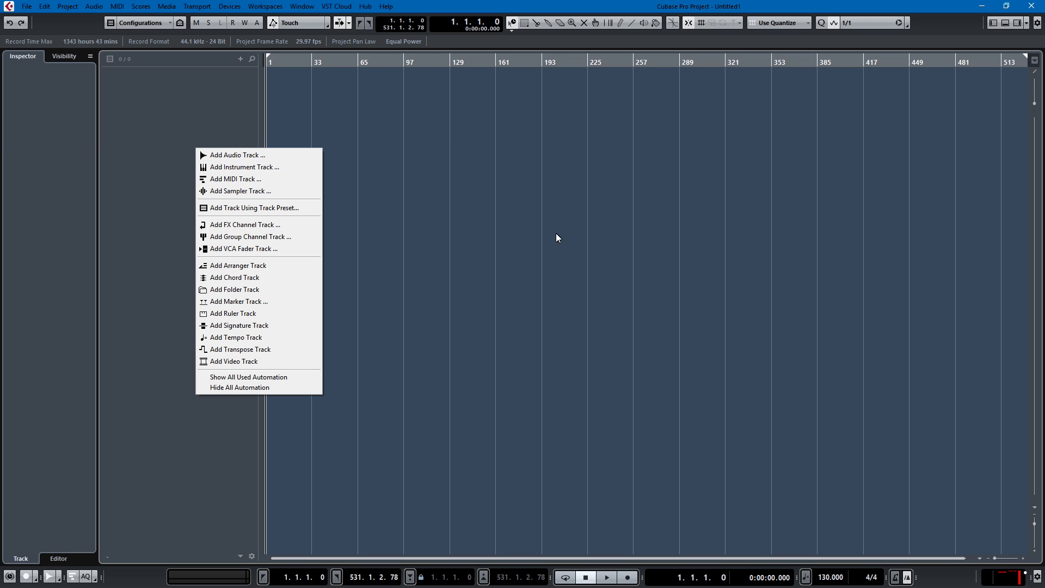
left_click(180, 82)
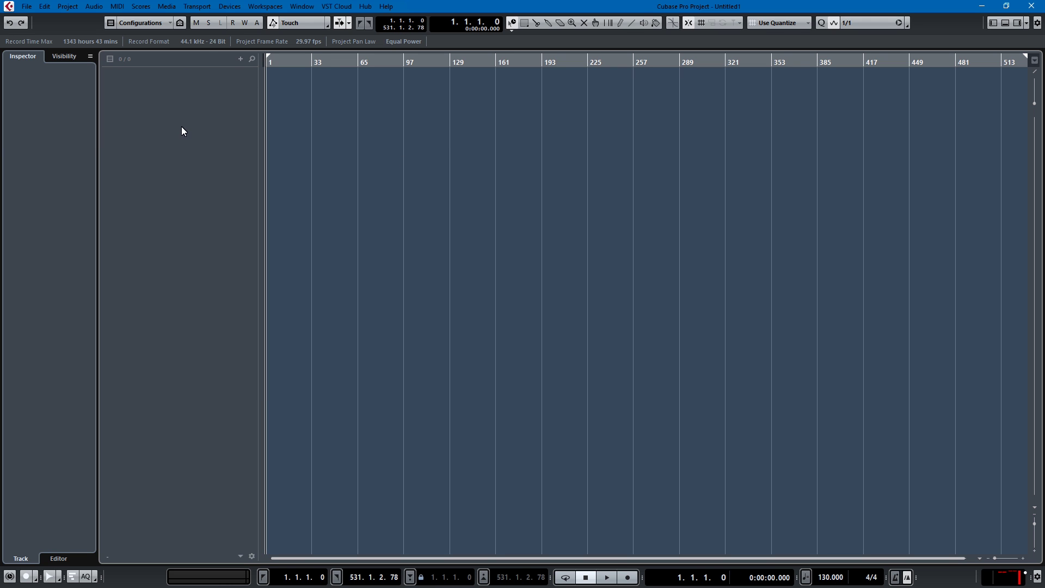
Open MediaBay and move its window up so more of the loop results list fits on screen
key("F5")
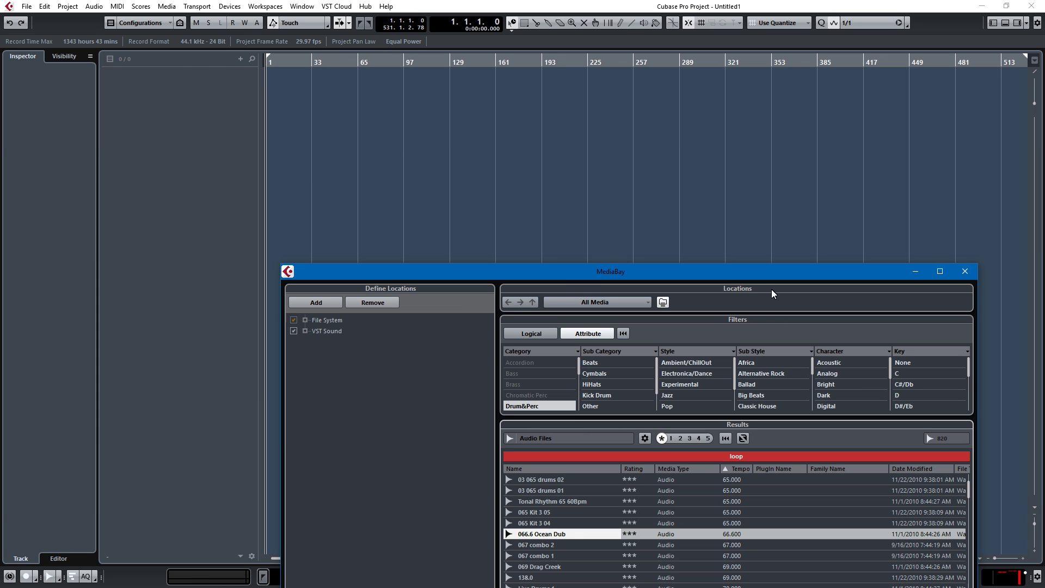
left_click_drag(760, 267, 918, 100)
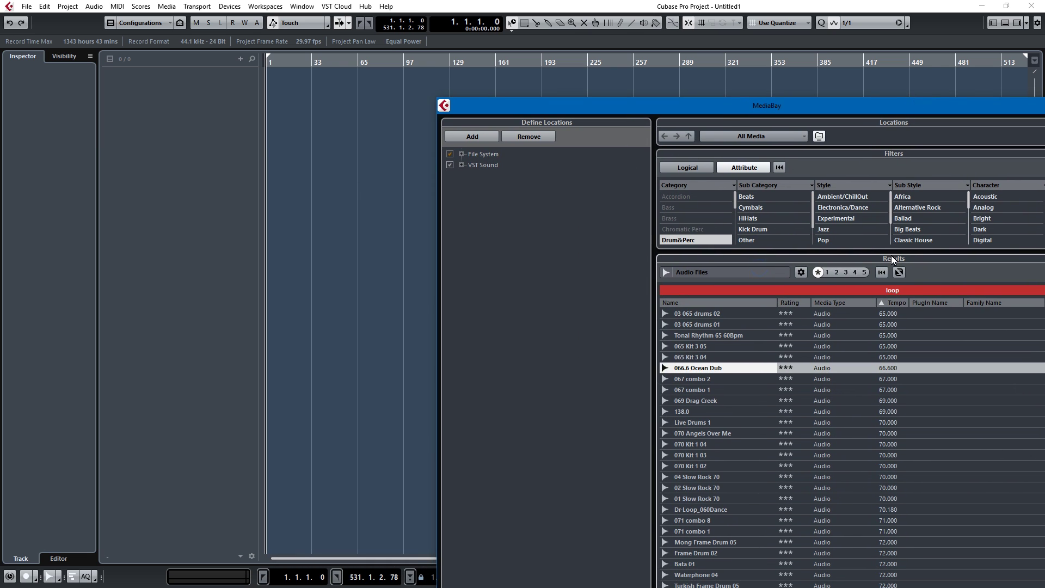
left_click(904, 292)
left_click_drag(854, 106, 805, 21)
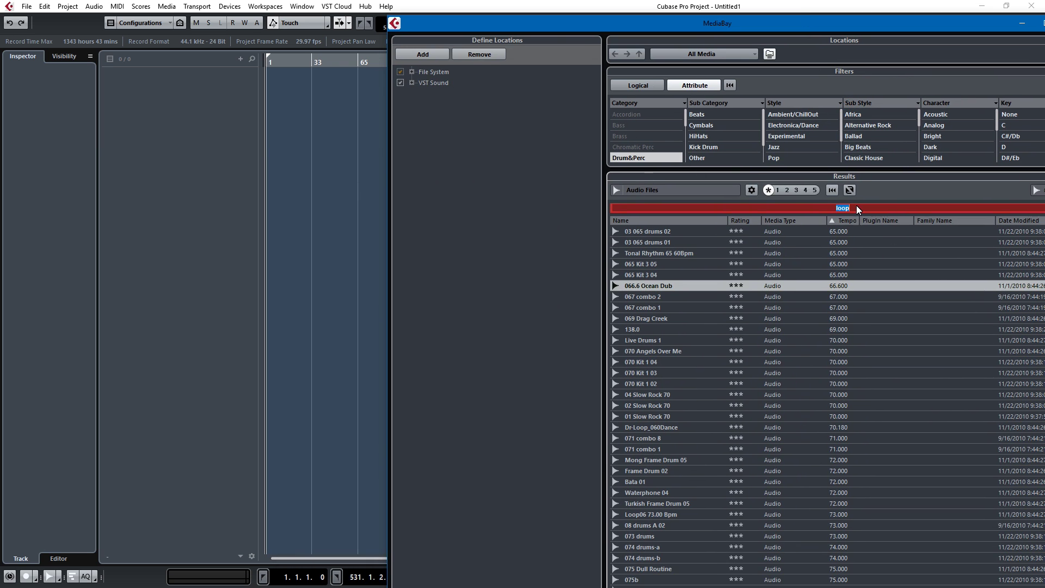
Clear the Drum&Perc category filter, sort the loop results by descending tempo and go to the 130 BPM loops
left_click(632, 156)
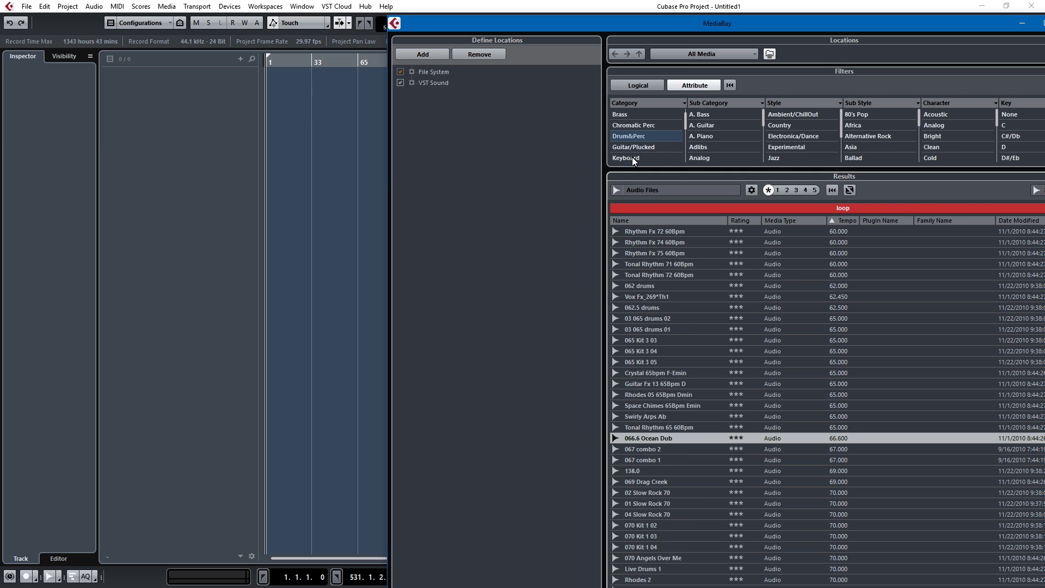
left_click(833, 223)
scroll(831, 334, "up", 10)
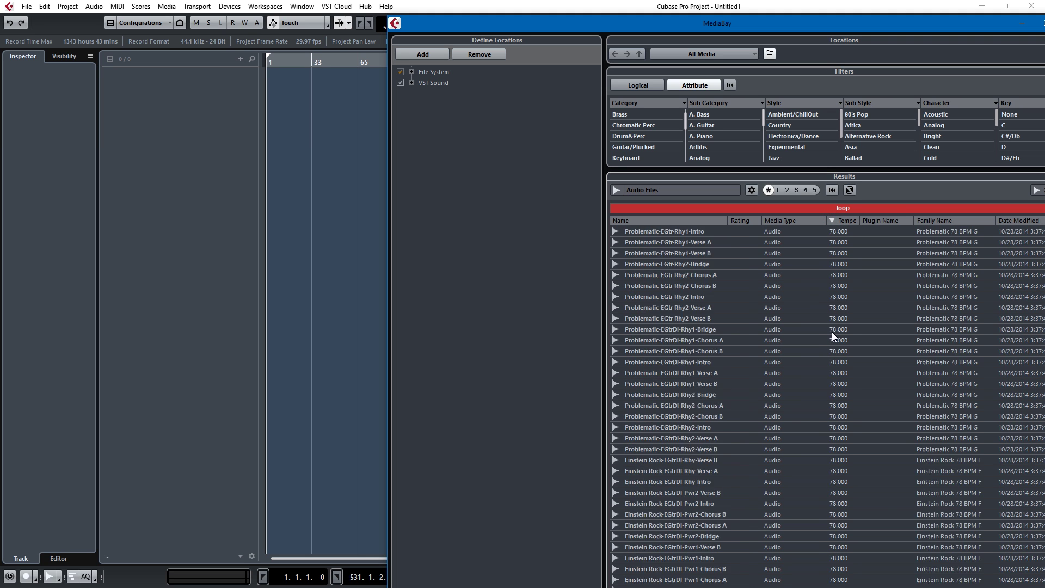
scroll(831, 328, "up", 15)
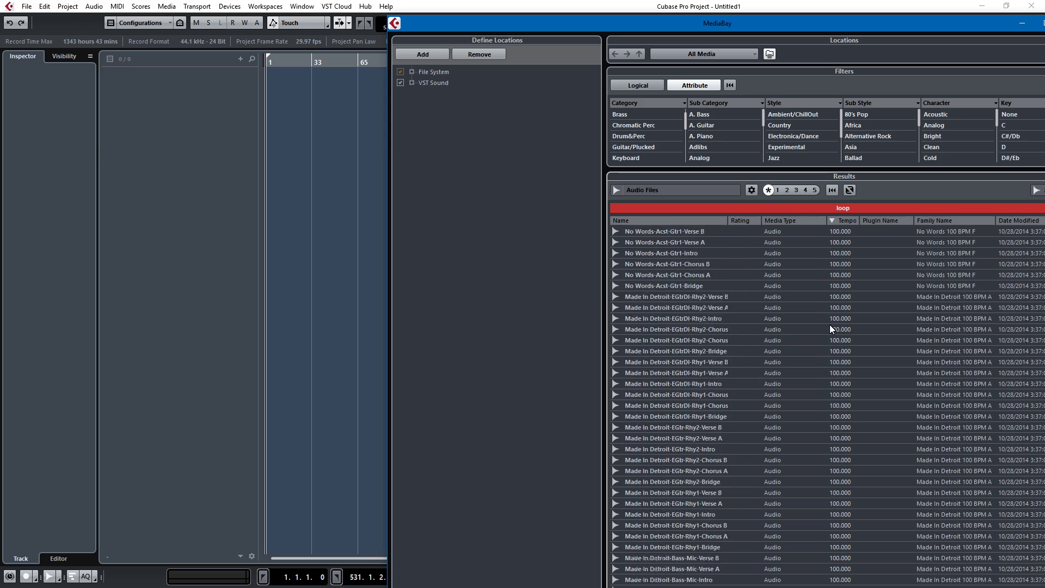
scroll(830, 328, "up", 15)
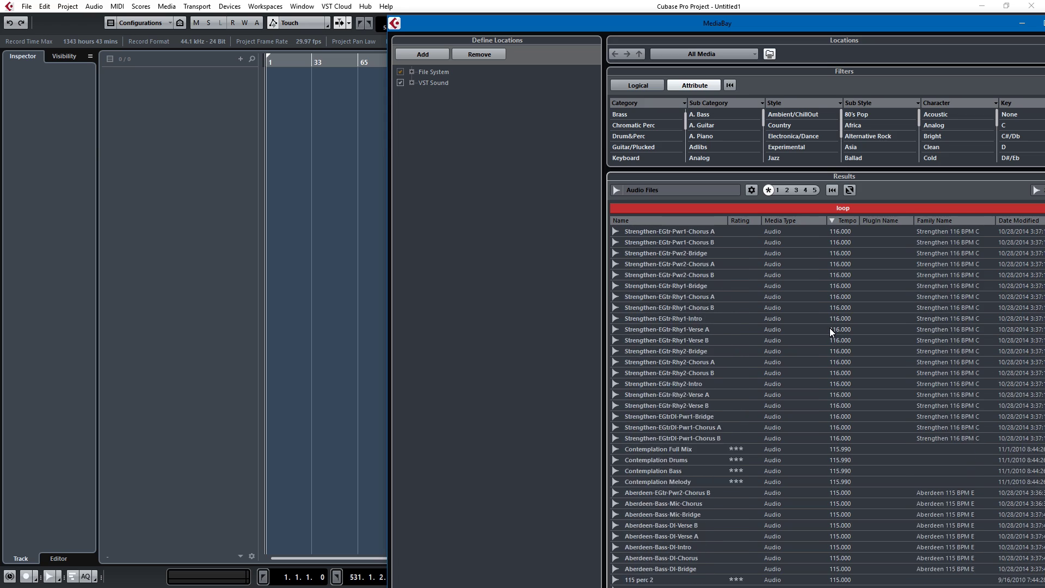
scroll(831, 329, "up", 15)
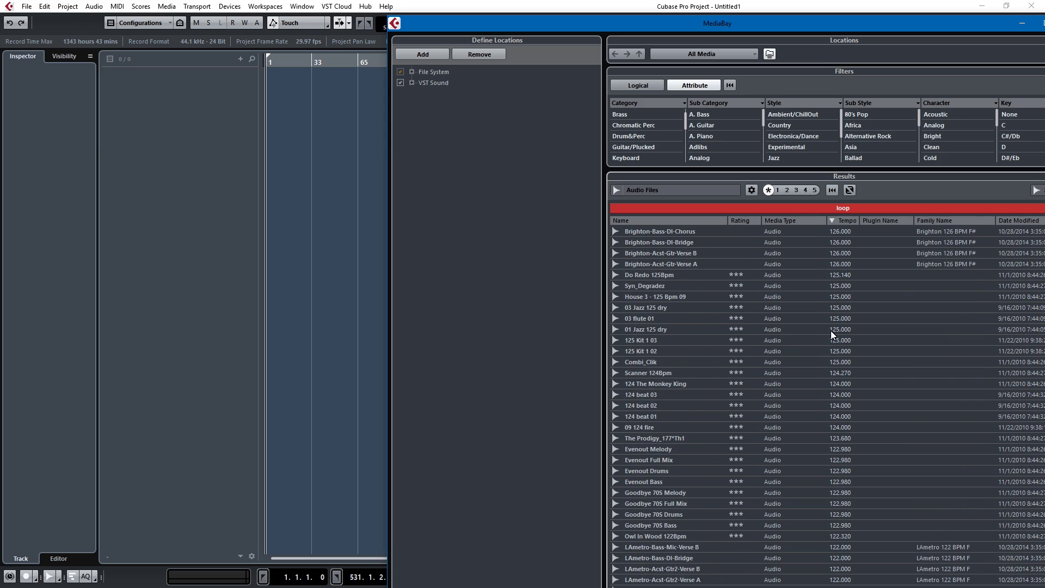
scroll(831, 331, "up", 15)
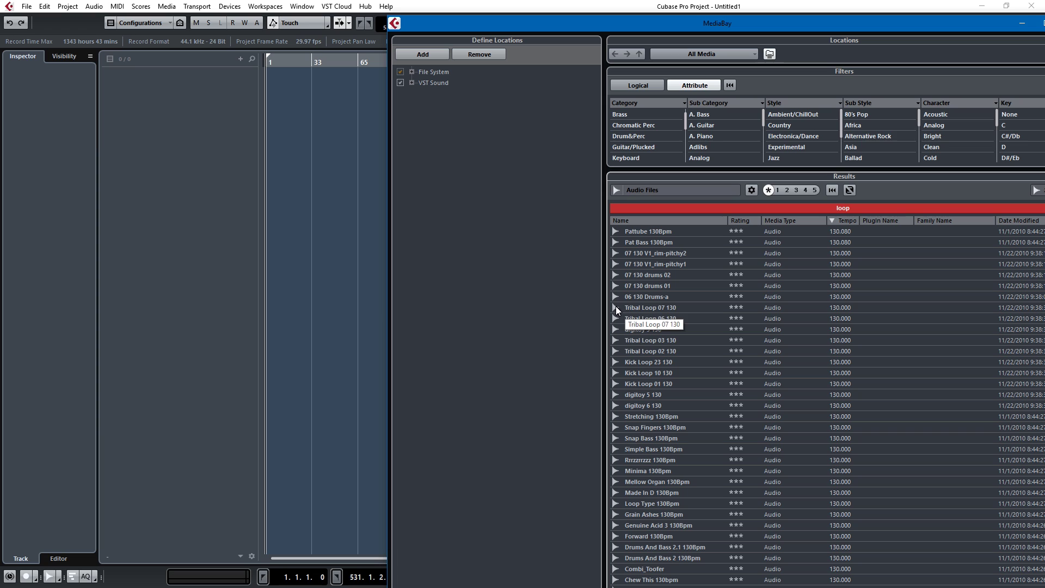
Preview the 130 BPM loops from Tribal Loop 02 130 up to Tribal Loop 07 130
left_click(612, 343)
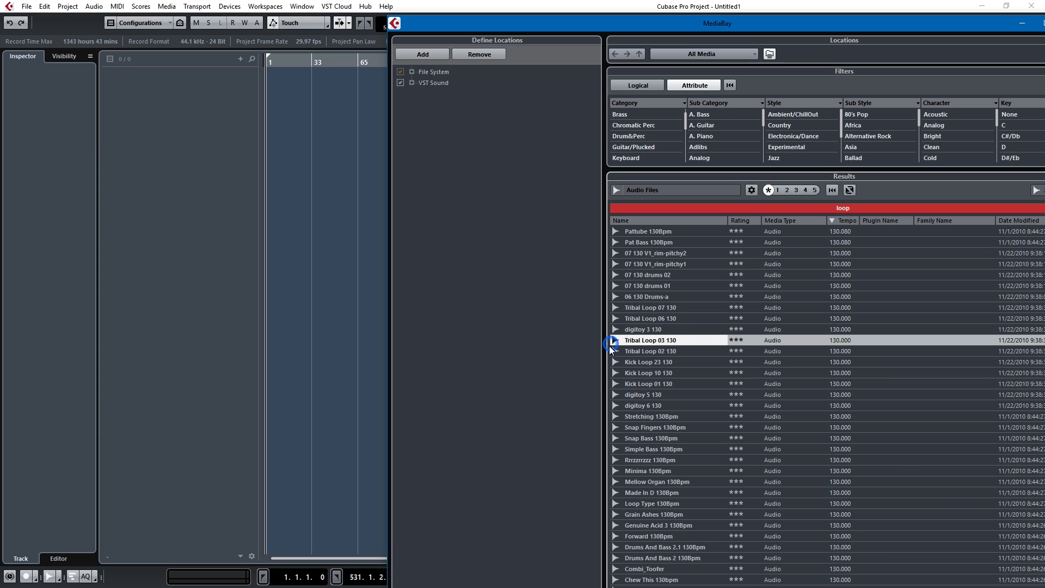
left_click(611, 351)
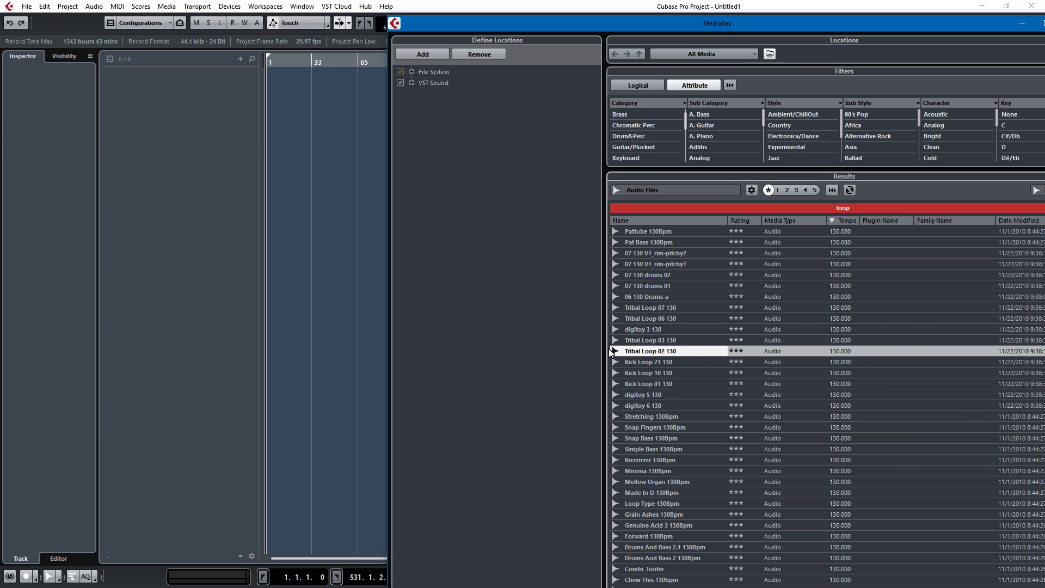
key("Up")
key("Up")
key("Up")
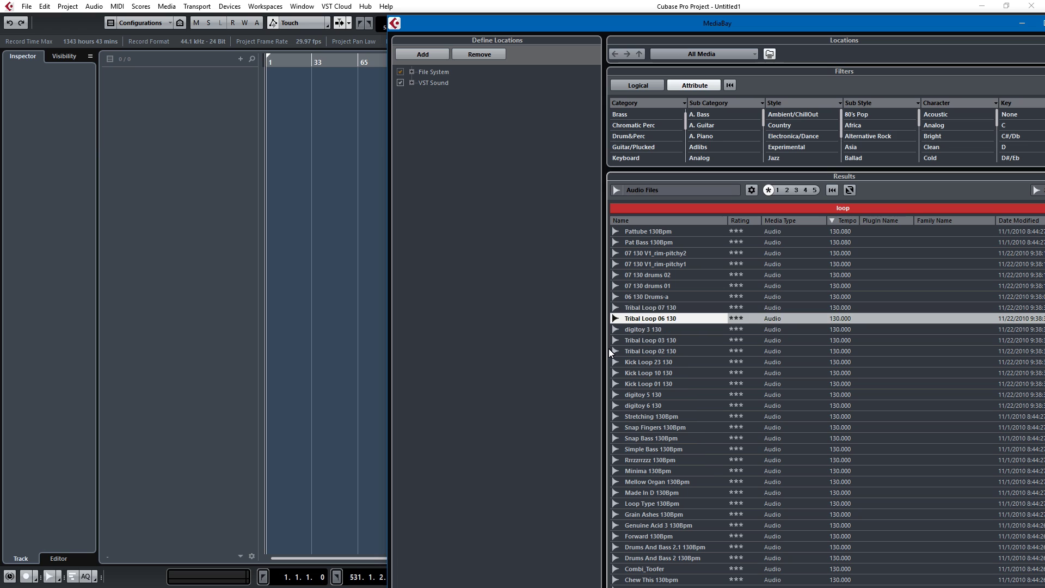
key("Up")
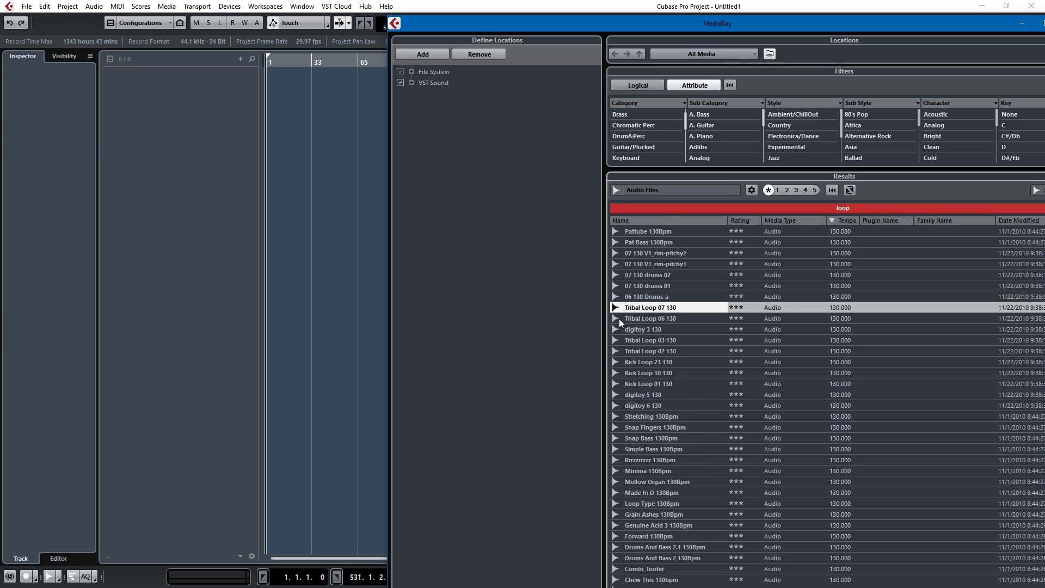
Add Tribal Loop 07 130 from MediaBay to a new audio track, starting at bar 1
left_click_drag(742, 25, 780, 25)
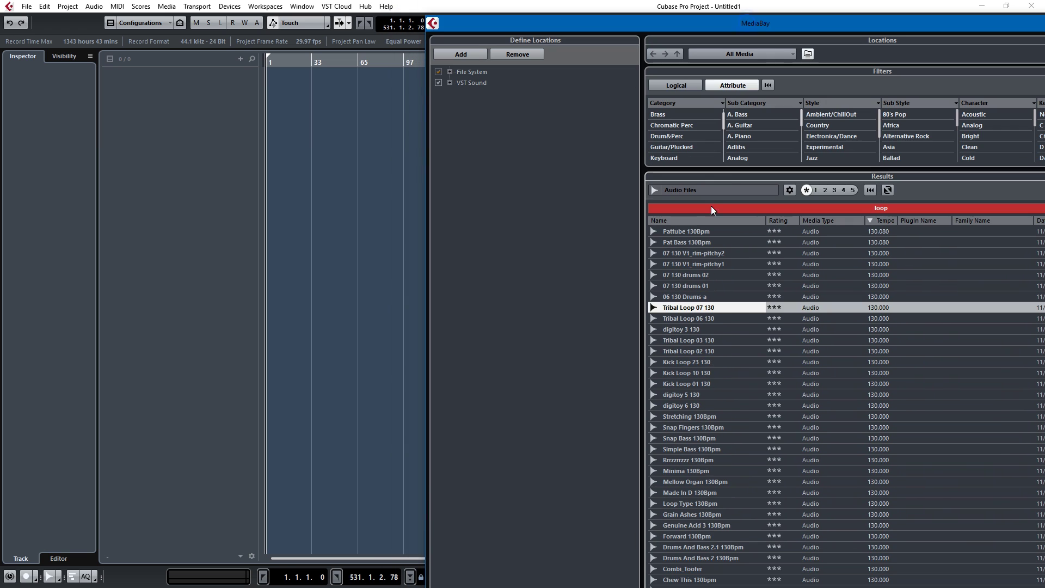
left_click_drag(668, 308, 270, 89)
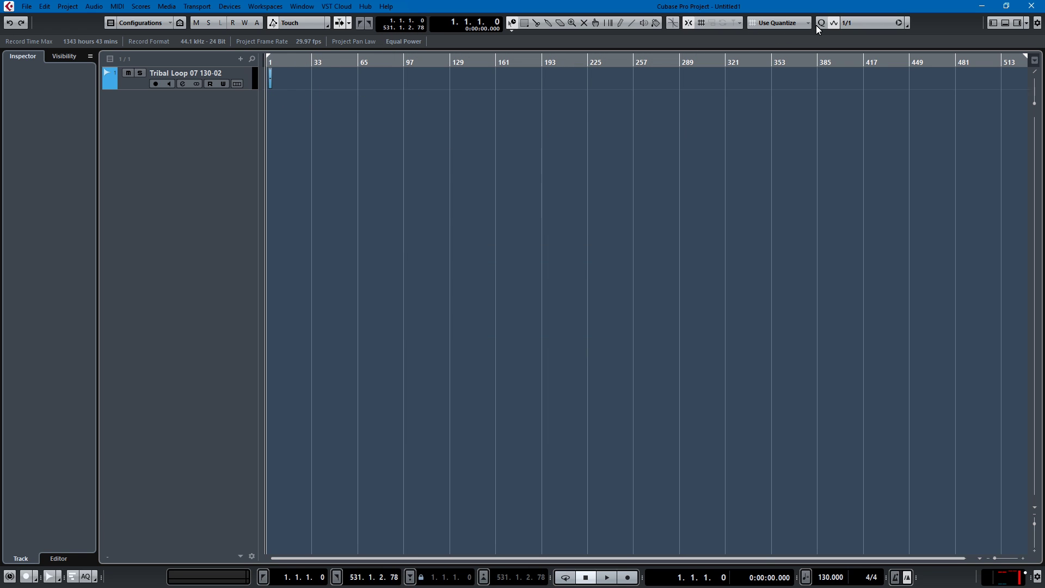
key("h")
key("h")
key("h")
key("h")
key("h")
key("h")
scroll(309, 100, "right", 3)
scroll(296, 127, "left", 3)
key("h")
key("h")
key("h")
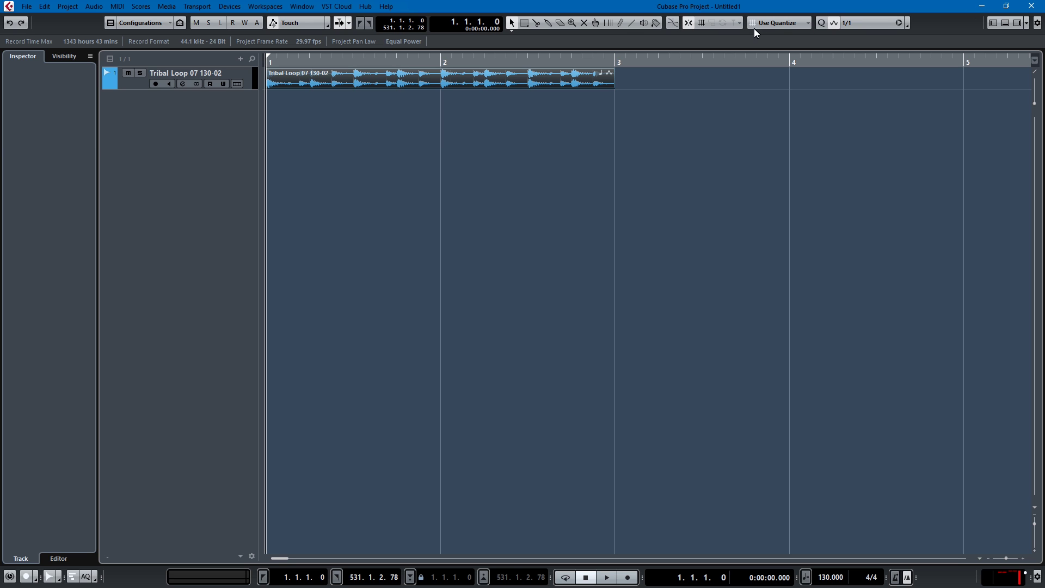
Look over the quantize preset and grid type settings, and select the Tribal Loop 07 track
left_click(876, 23)
left_click(876, 22)
left_click(784, 25)
left_click_drag(464, 79, 403, 81)
left_click(122, 74)
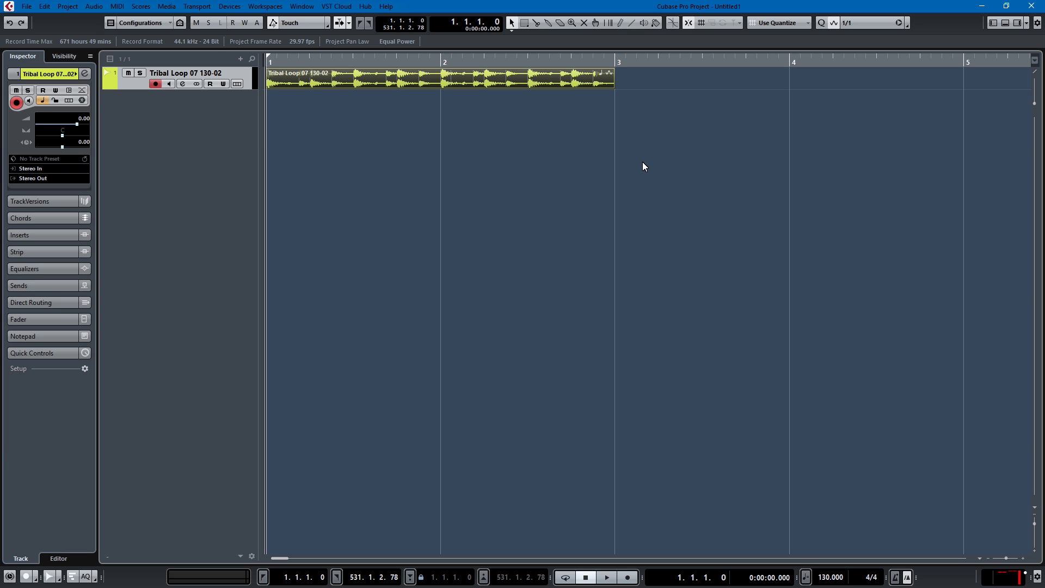
Return to MediaBay and preview the 130 BPM loops from 06 130 Drums-a up to 07 130 V1_rim-pitchy2
key("alt+Tab")
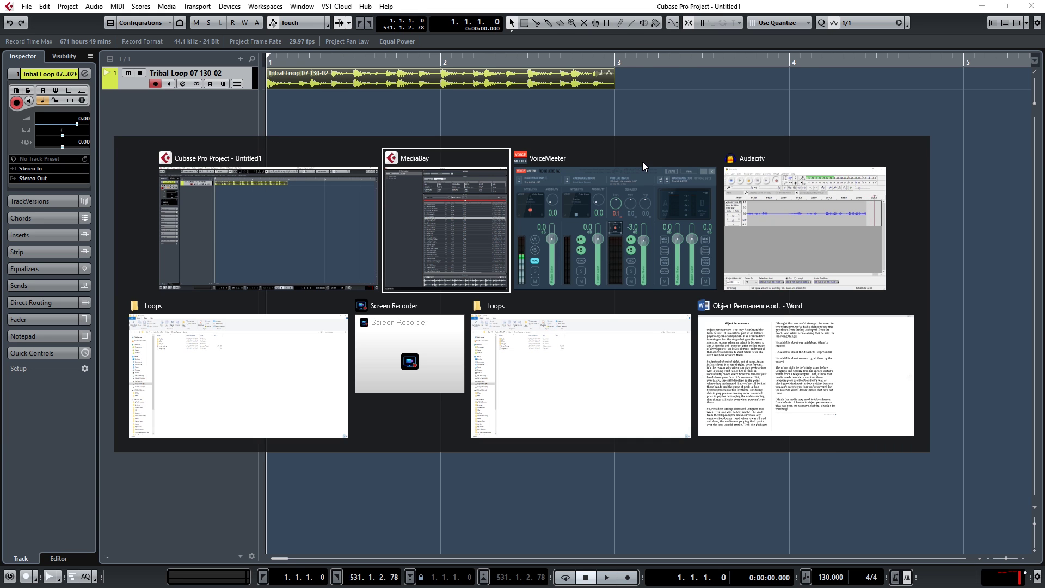
scroll(698, 310, "down", 2)
scroll(704, 316, "up", 10)
scroll(710, 320, "down", 7)
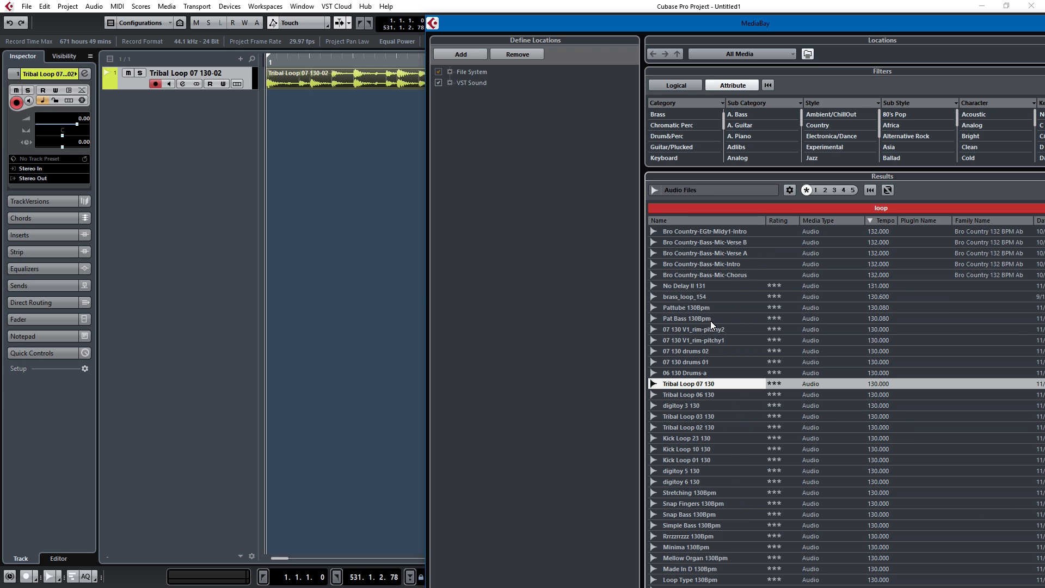
scroll(694, 340, "up", 5)
scroll(697, 341, "down", 5)
key("Up")
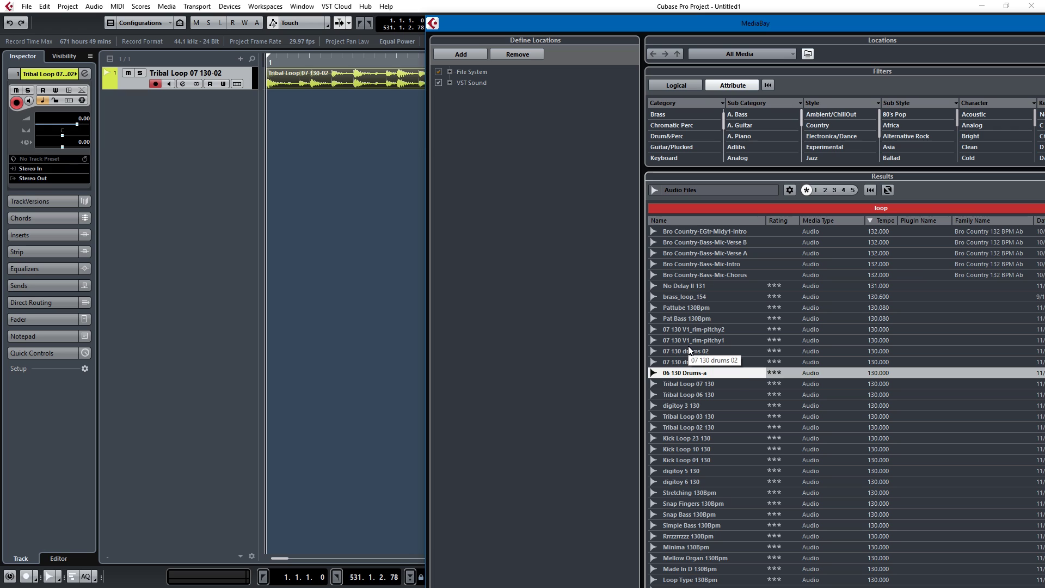
key("Up")
key("Up")
key("Up")
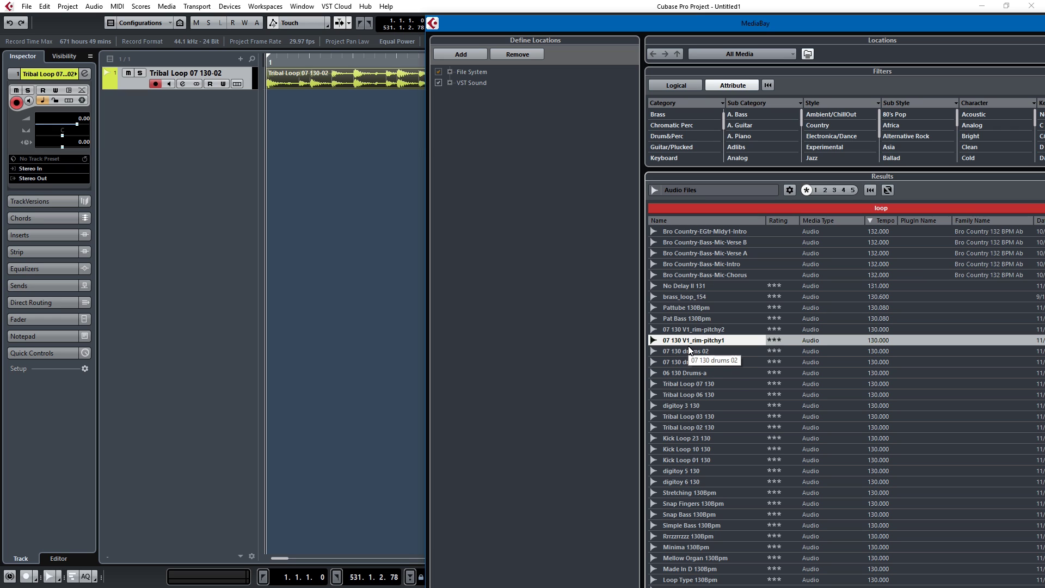
key("Up")
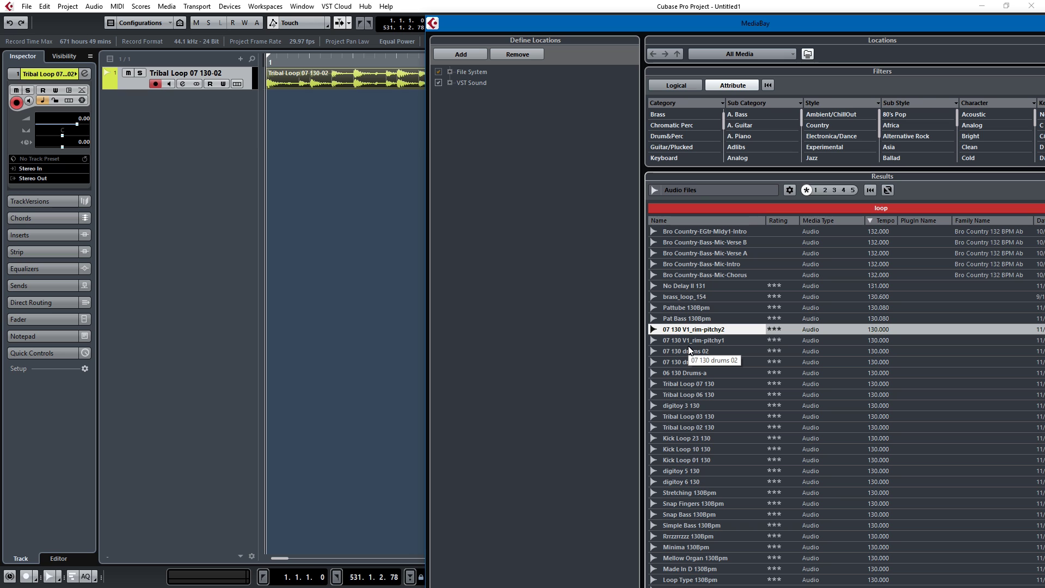
Add 07 130 V1_rim-pitchy2 at bar 1 on a second audio track and play both loops together
left_click_drag(683, 330, 312, 121)
key("space")
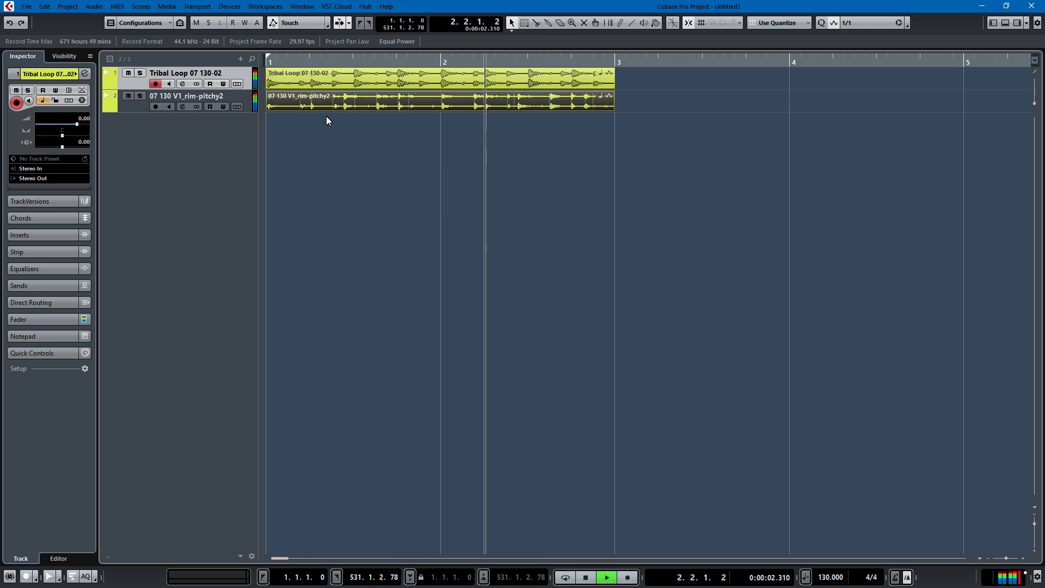
key("space")
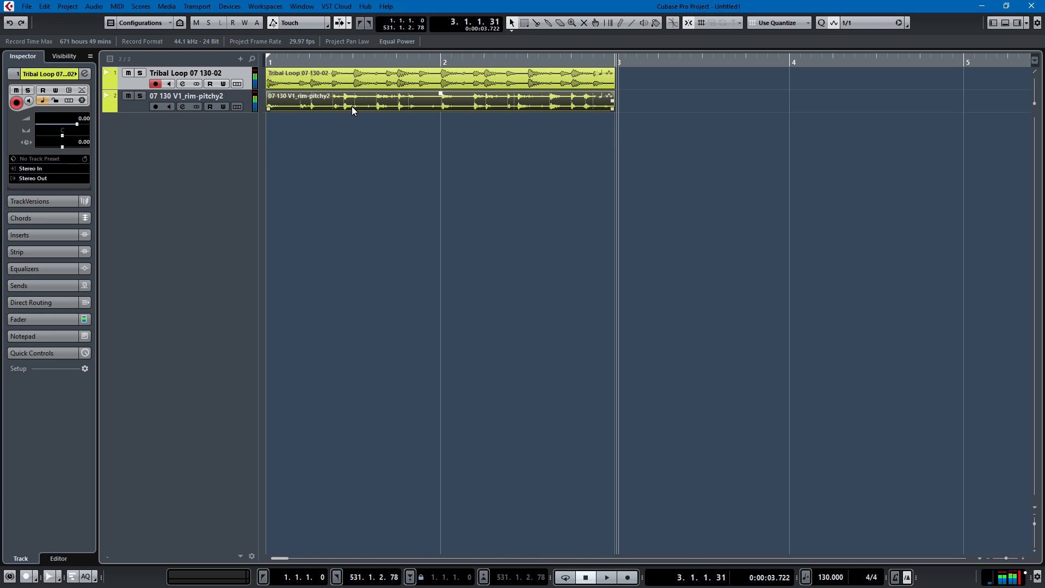
Delete the 07 130 V1_rim-pitchy2 event and remove its track from the project
key("Delete")
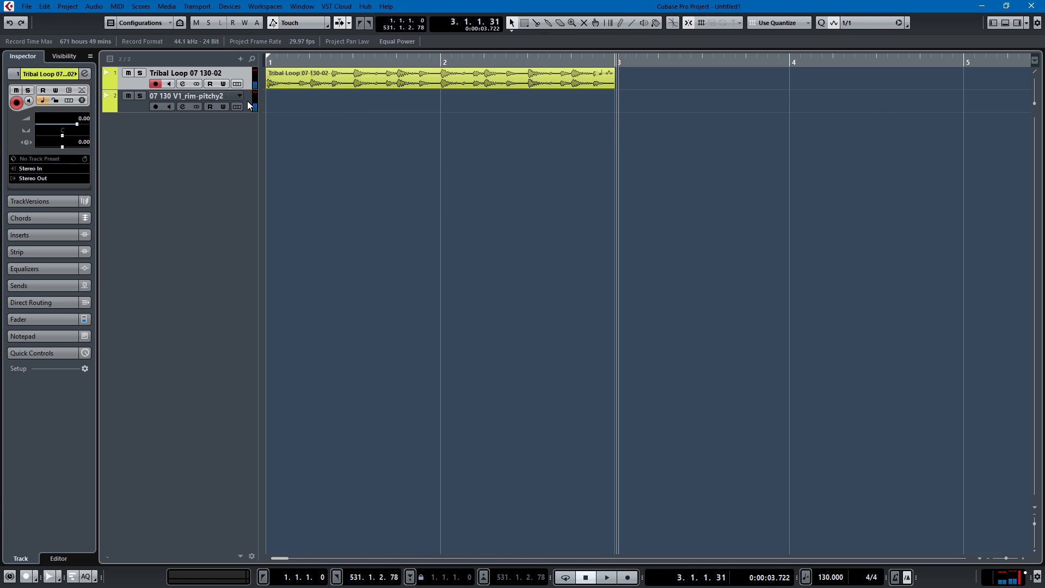
left_click(137, 109)
right_click(136, 109)
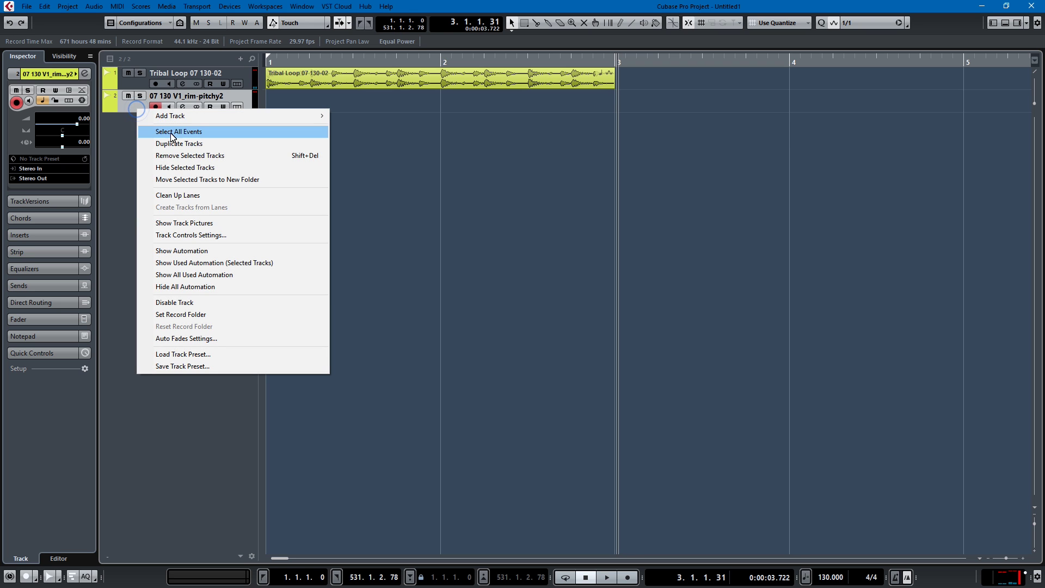
left_click(177, 155)
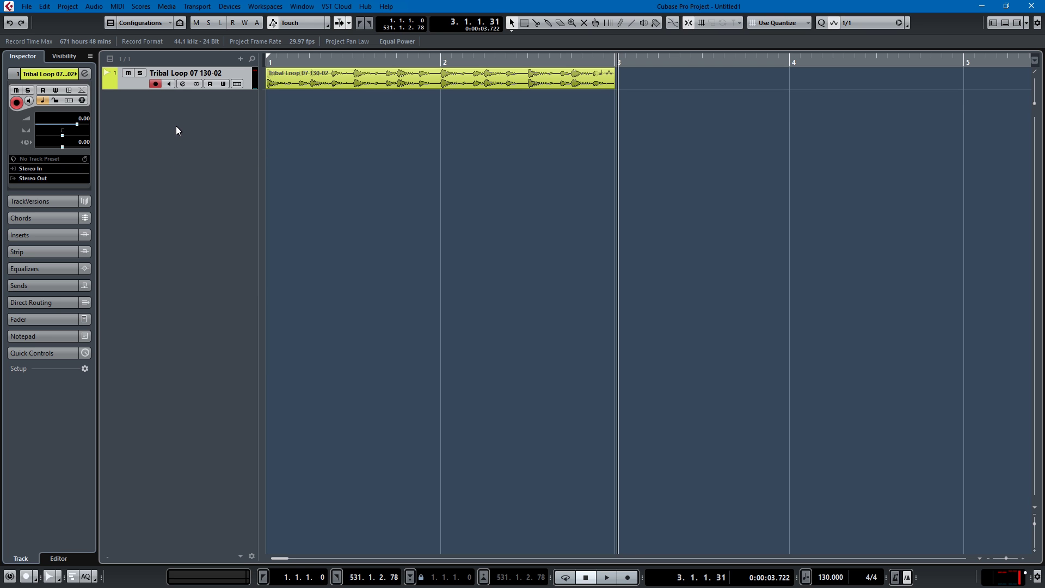
Return to MediaBay and preview the 130 BPM loops from Grain Ashes 130Bpm down to Air Polka 130bpm
key("F5")
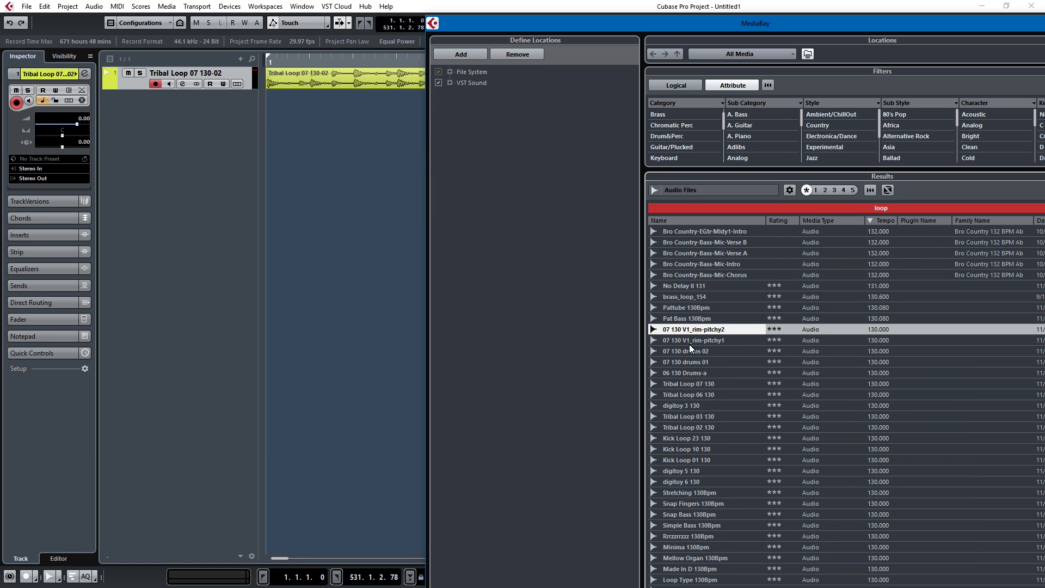
scroll(693, 379, "up", 10)
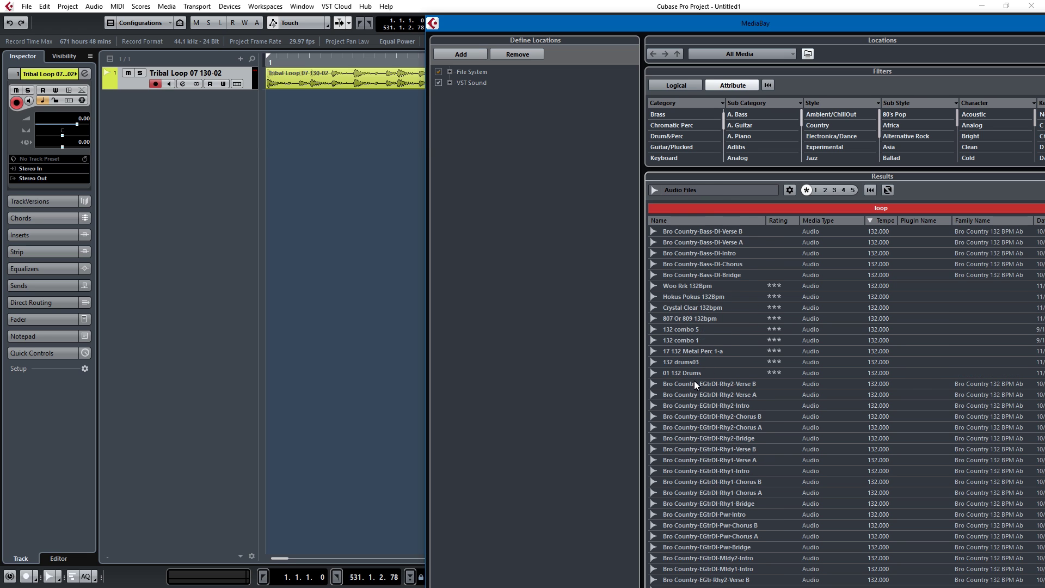
scroll(695, 382, "down", 10)
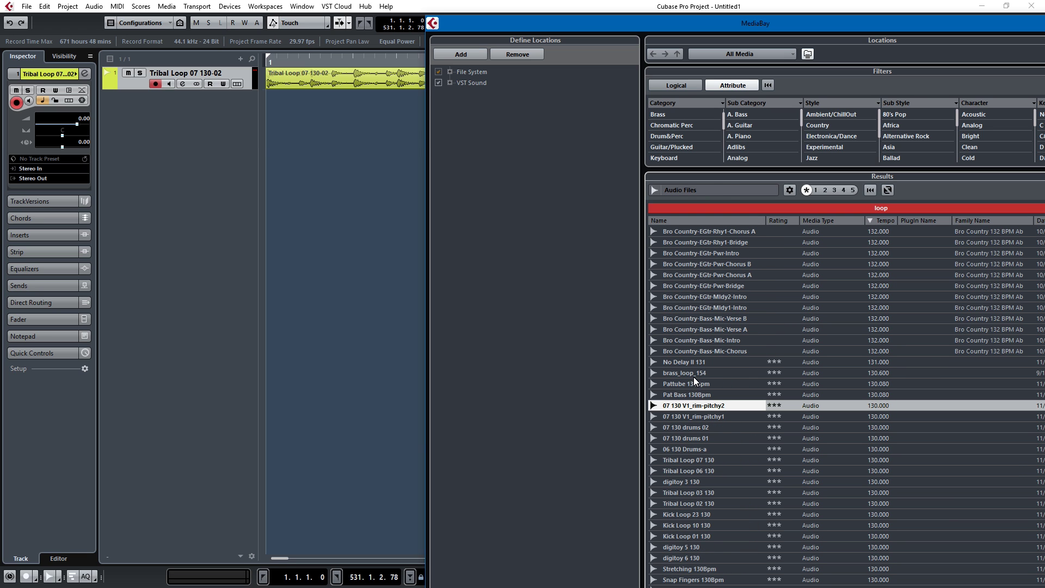
scroll(744, 435, "down", 5)
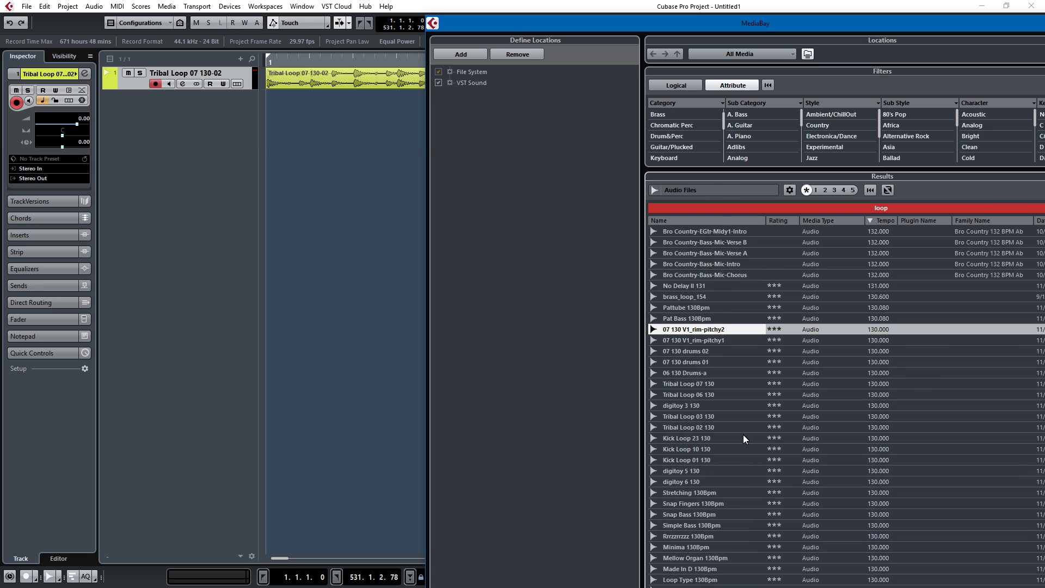
scroll(745, 439, "down", 2)
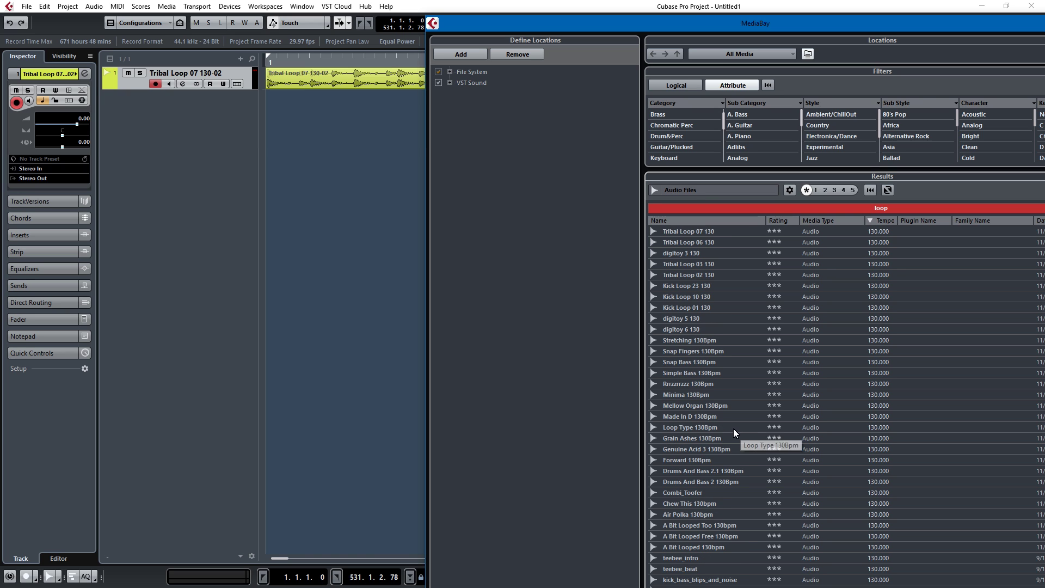
scroll(732, 404, "down", 2)
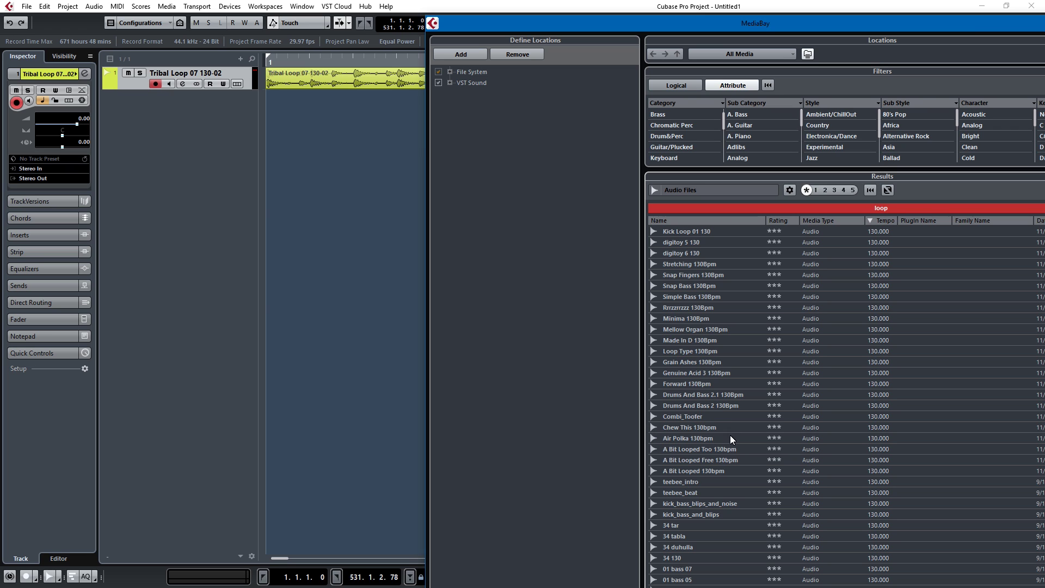
left_click(714, 362)
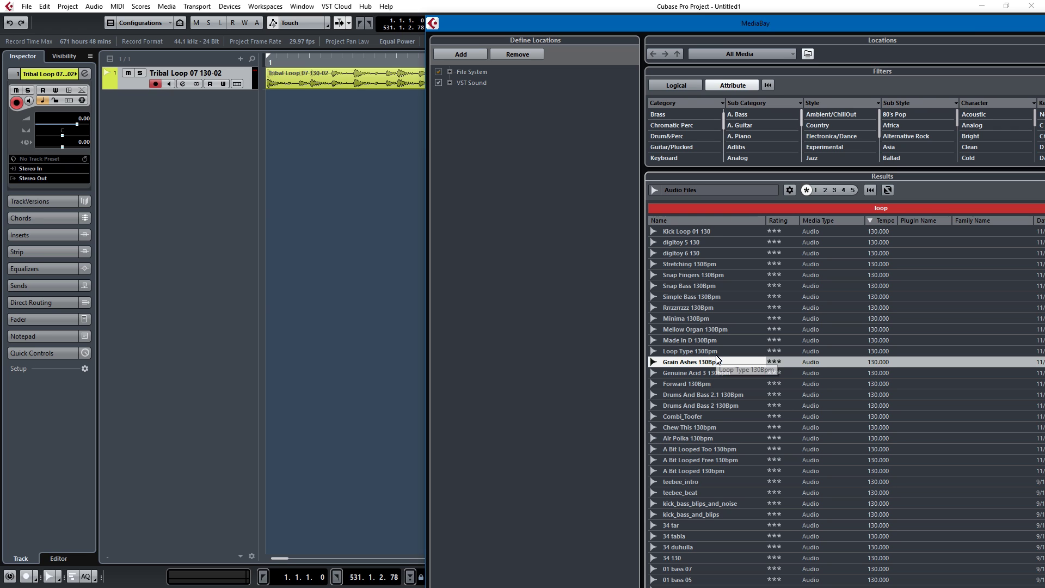
key("Down")
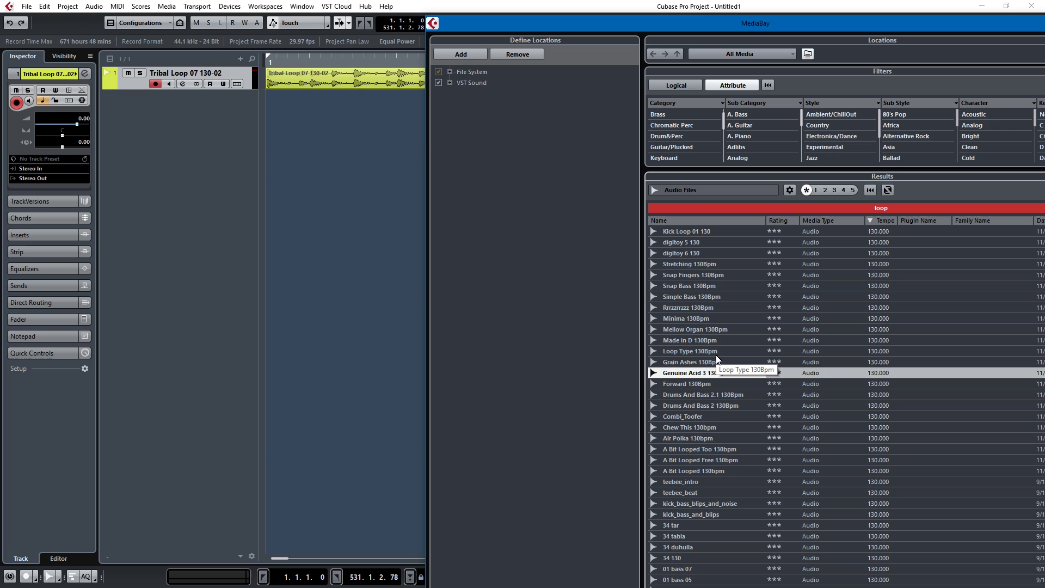
key("Down")
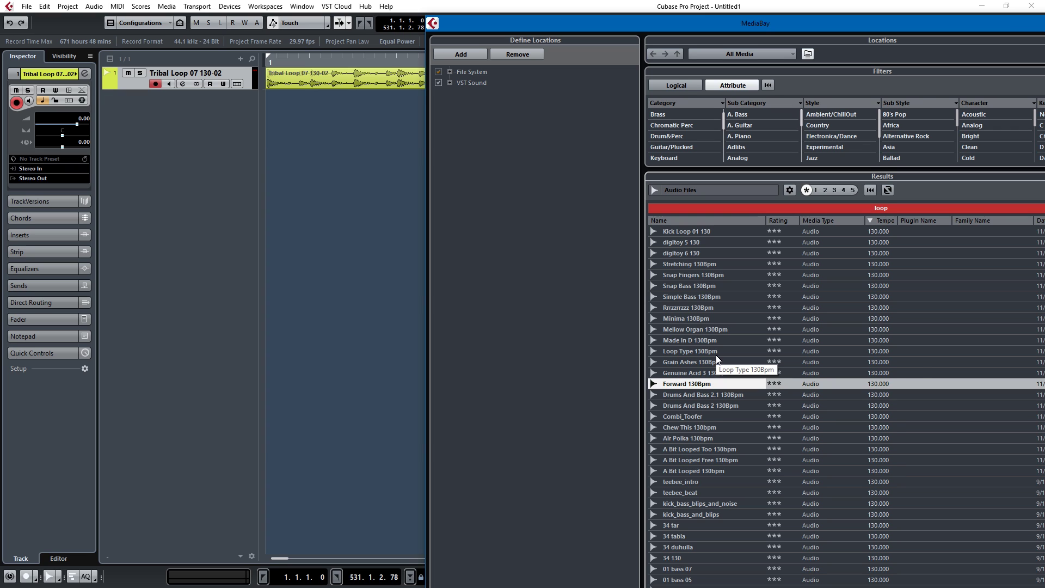
key("Down")
key("Down")
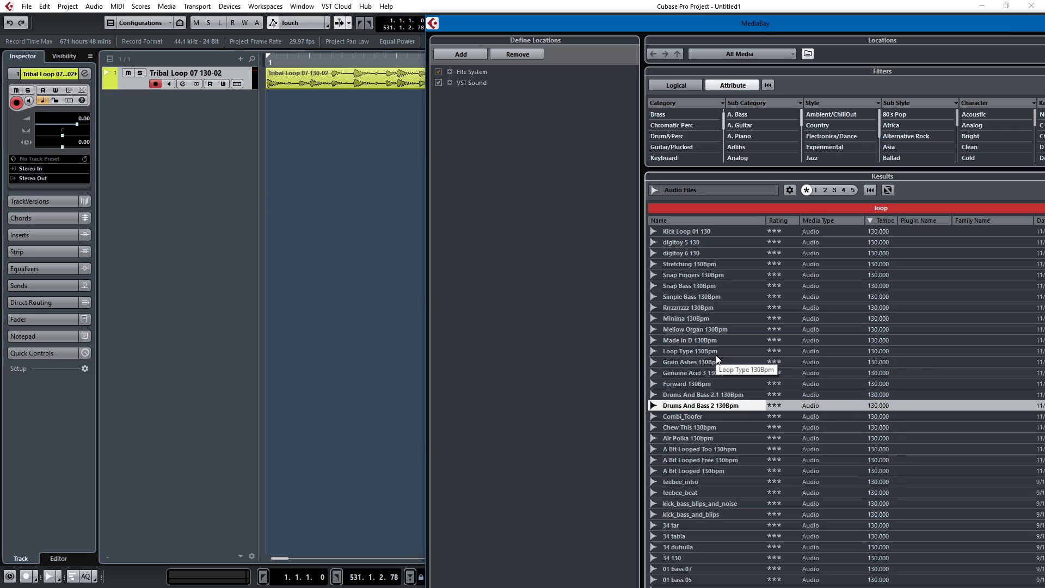
key("Down")
key("Down")
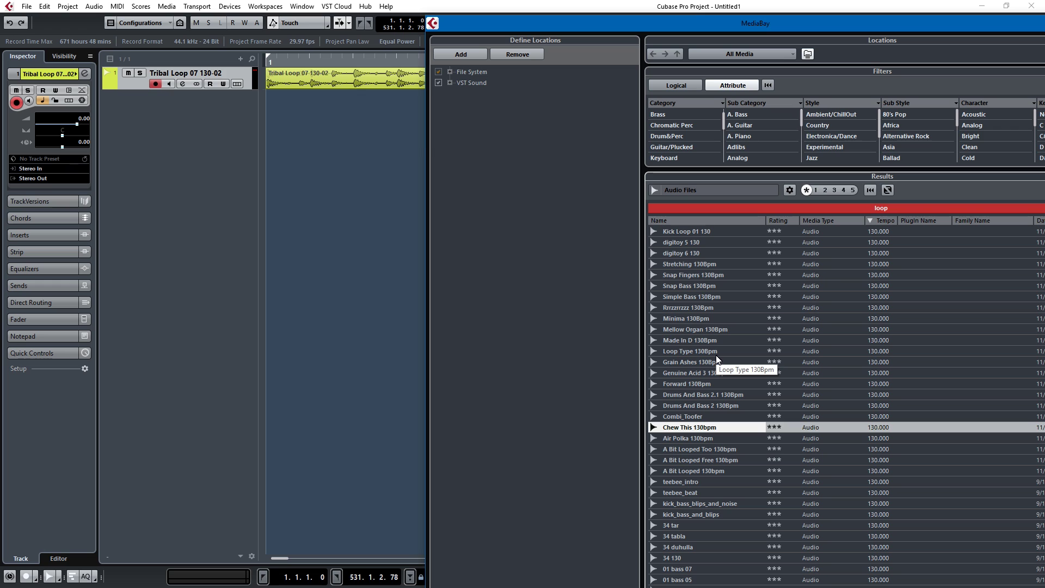
key("Down")
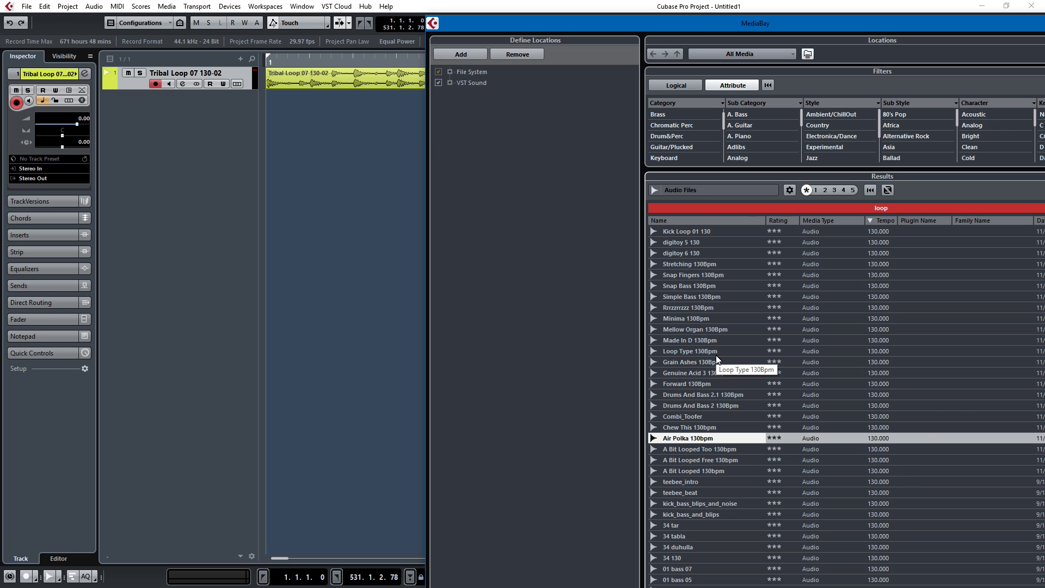
Add Air Polka 130bpm at bar 1 on a second audio track and play both loops together from the start
left_click_drag(692, 438, 297, 123)
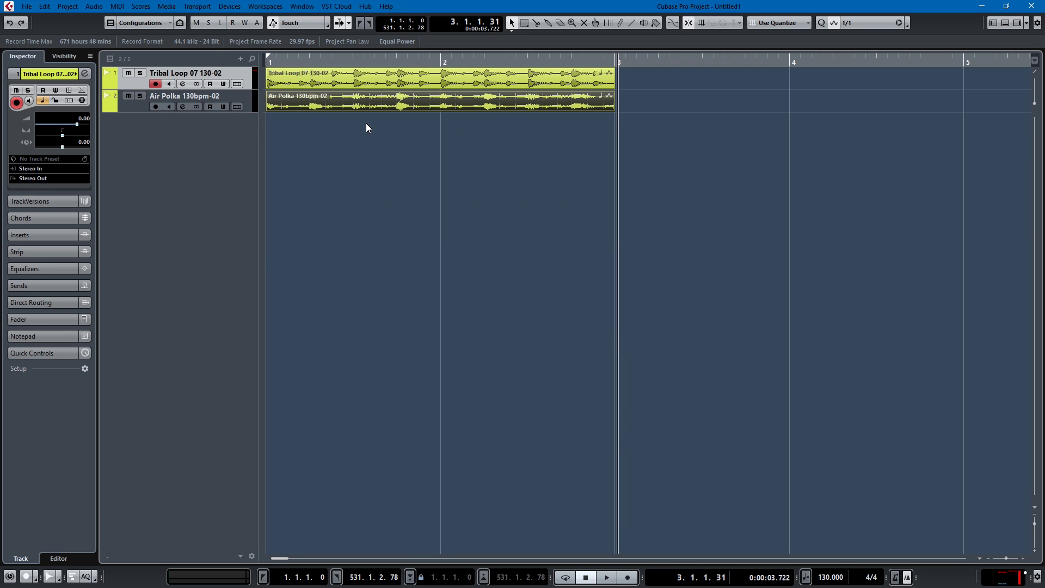
key("Home")
key("space")
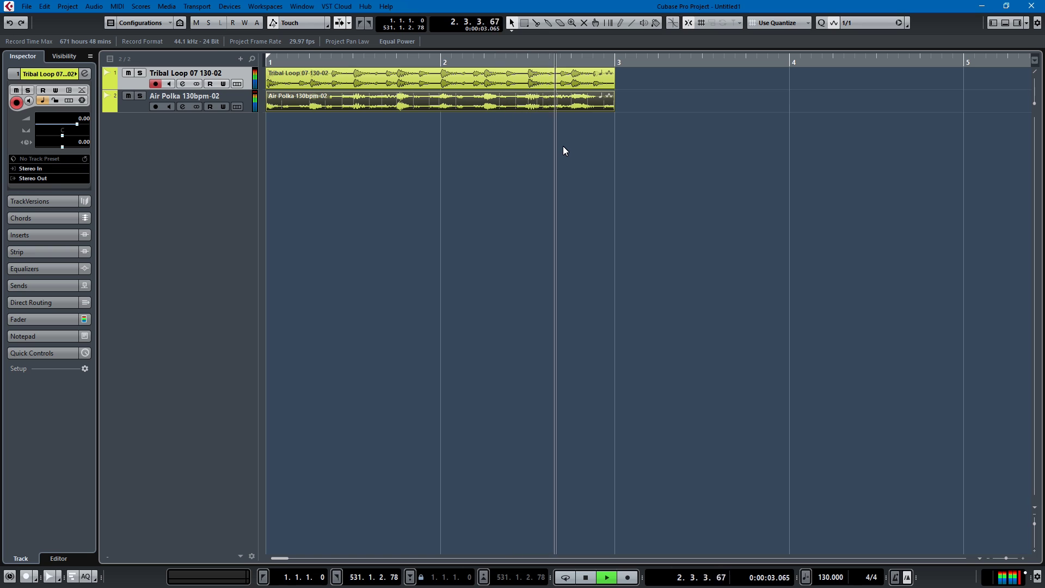
key("space")
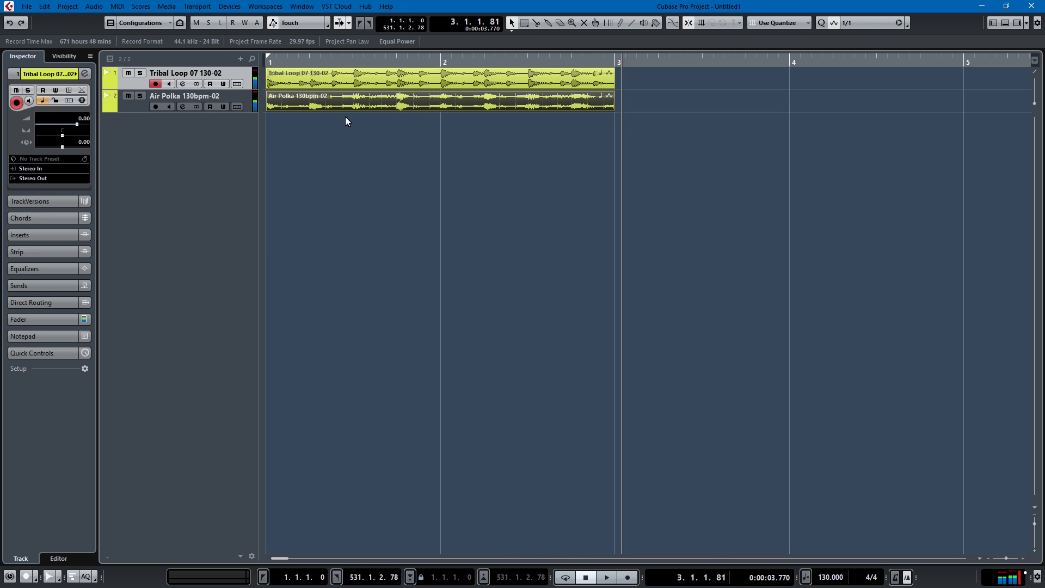
Duplicate the Tribal Loop 07 event so it repeats at bar 3, and move the Air Polka event to bar 3
left_click_drag(440, 93, 458, 125)
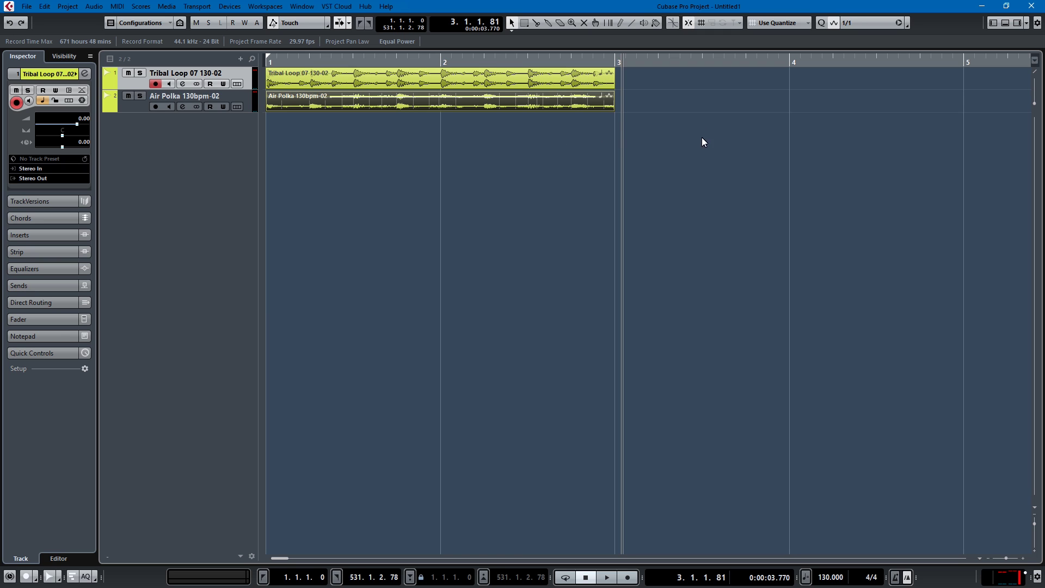
left_click(454, 78)
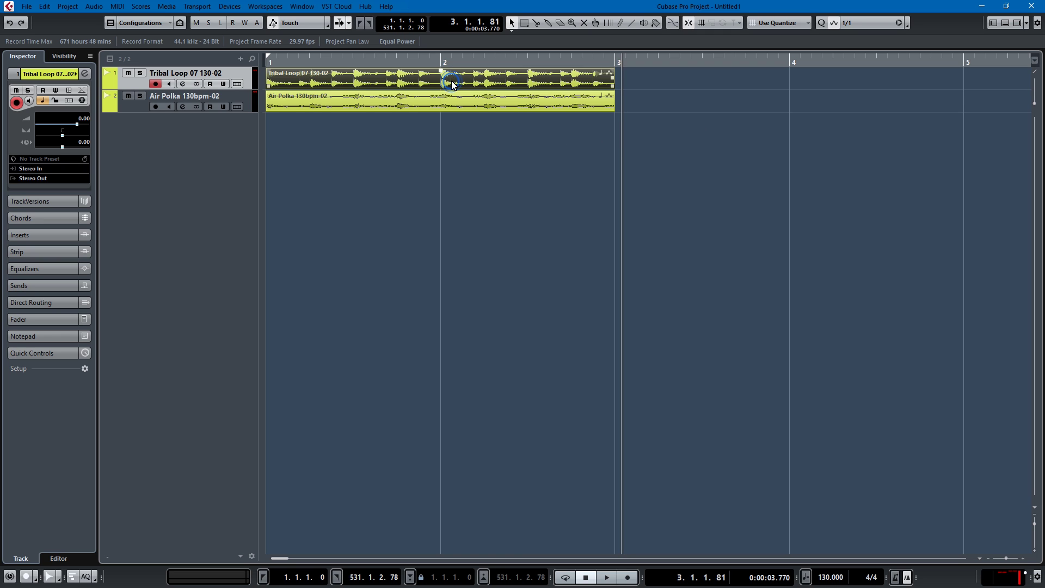
key("ctrl+d")
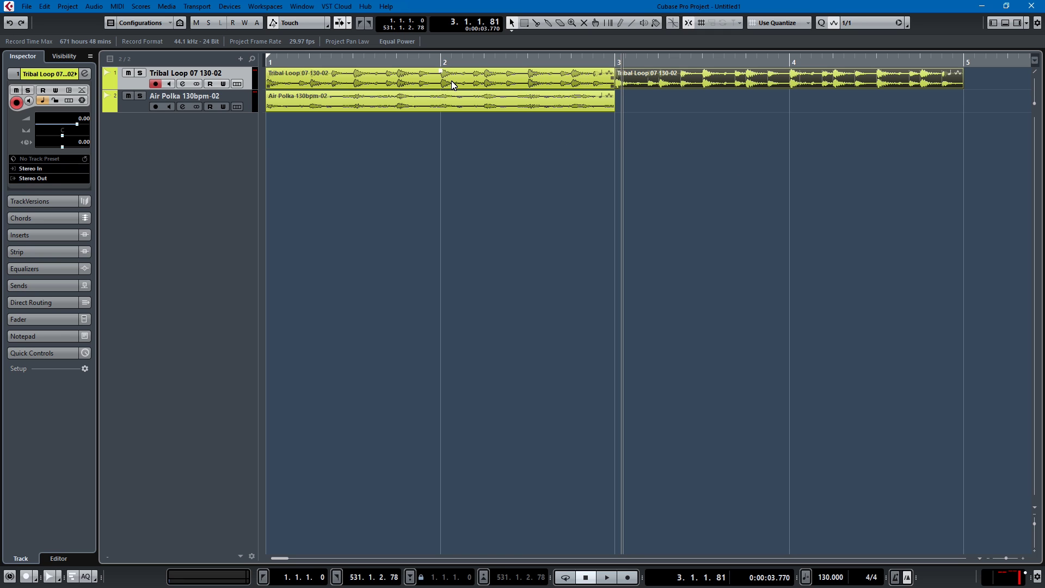
left_click(426, 104)
left_click_drag(428, 104, 736, 108)
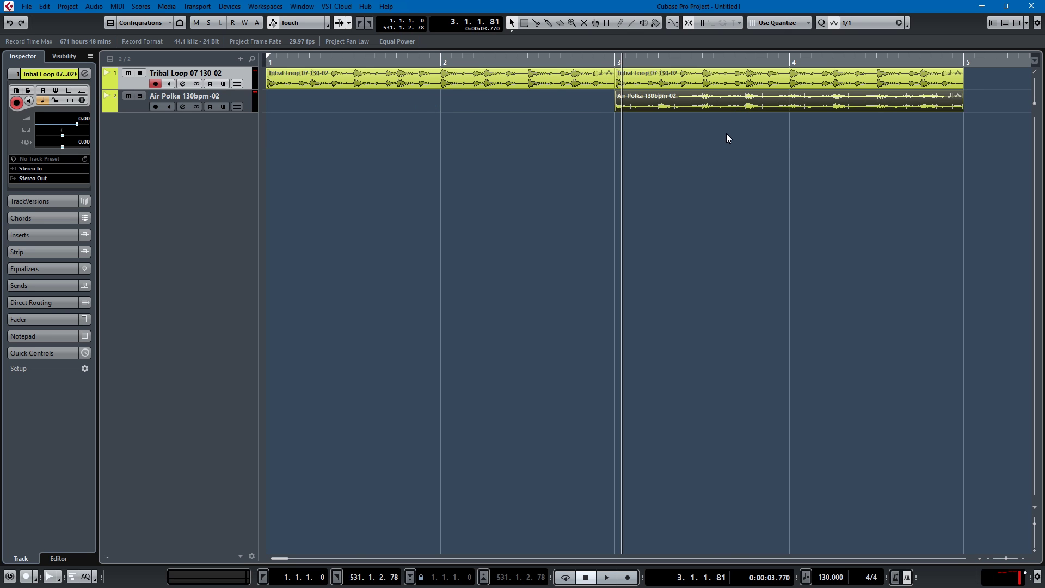
Duplicate the whole four-bar block of Tribal Loop 07 and Air Polka events so that it repeats from bar 5
key("g")
key("g")
key("g")
left_click(619, 206)
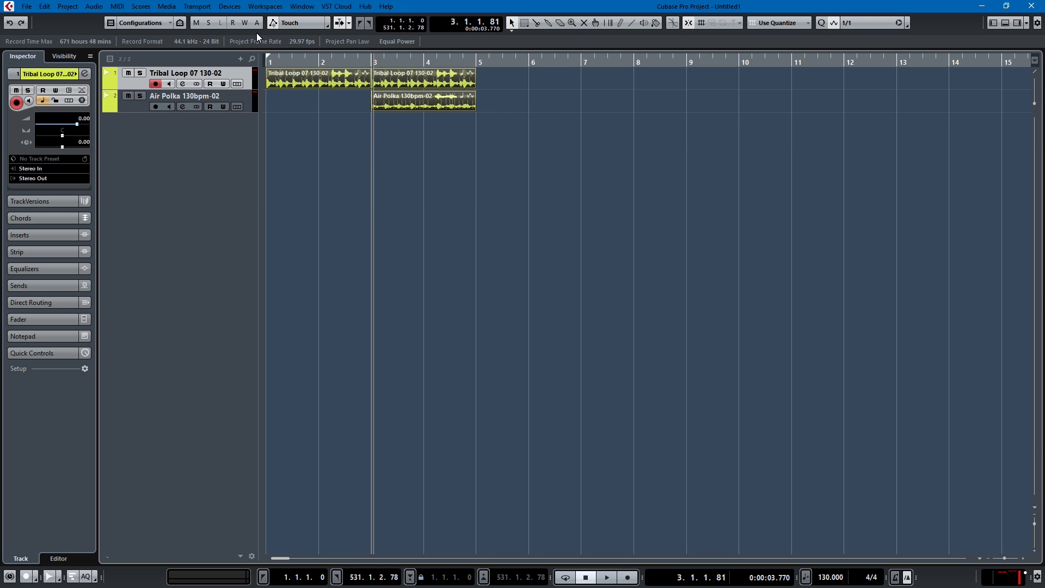
key("ctrl+d")
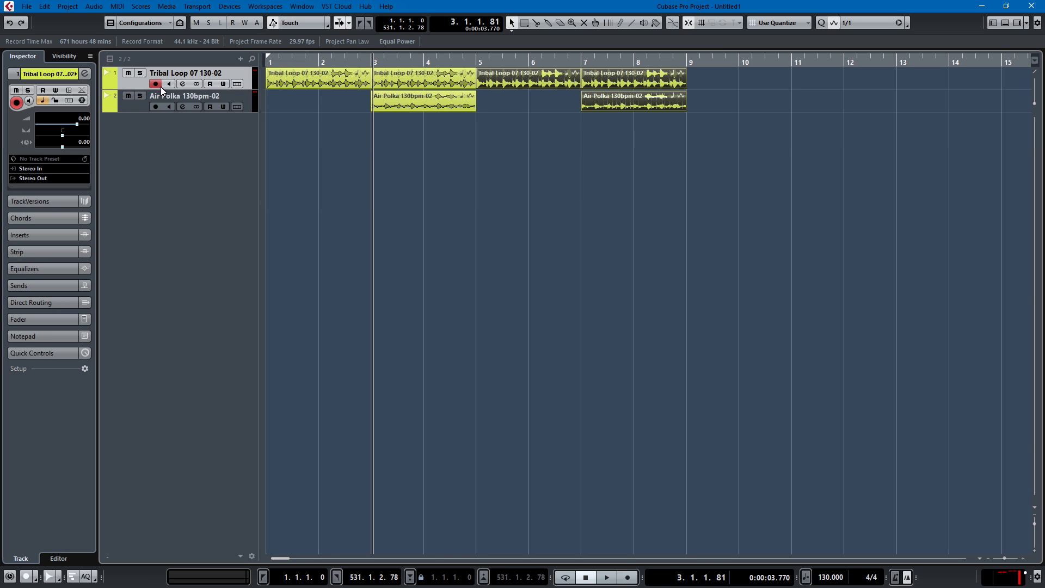
Colour the Air Polka track purple and play the eight-bar arrangement from the start
left_click(140, 105)
scroll(74, 78, "down", 4)
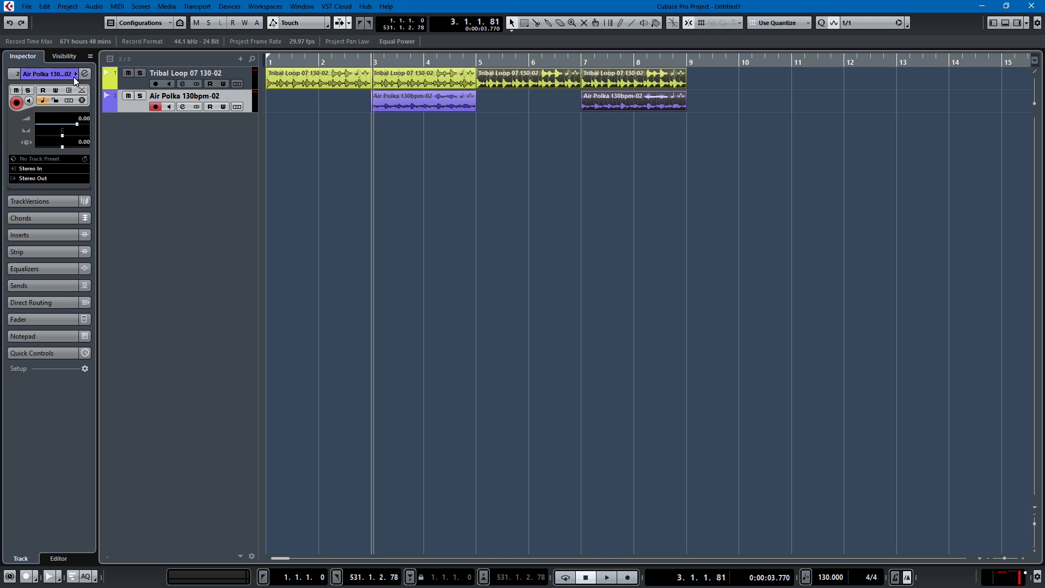
key("Home")
key("space")
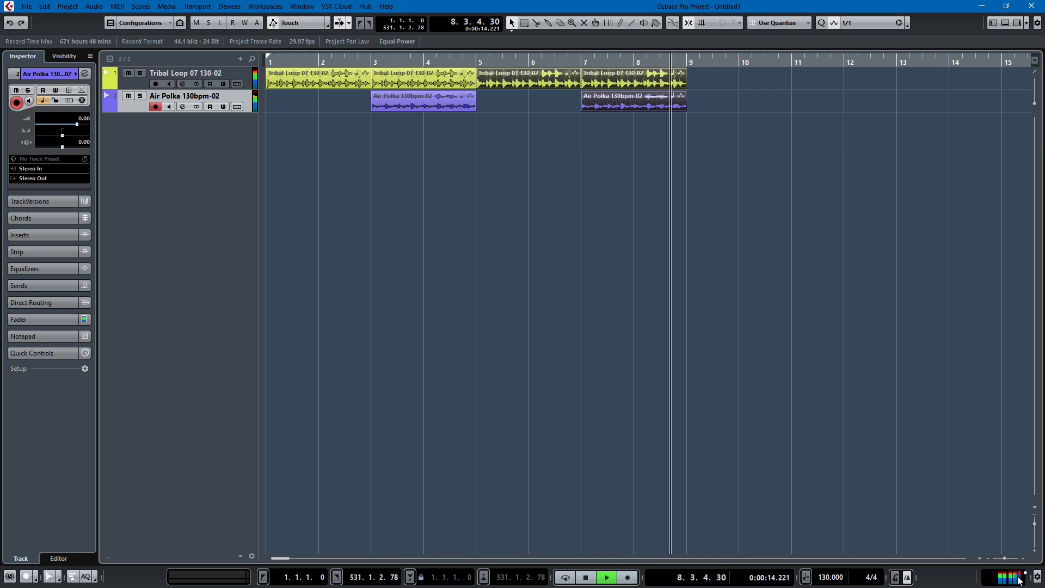
key("space")
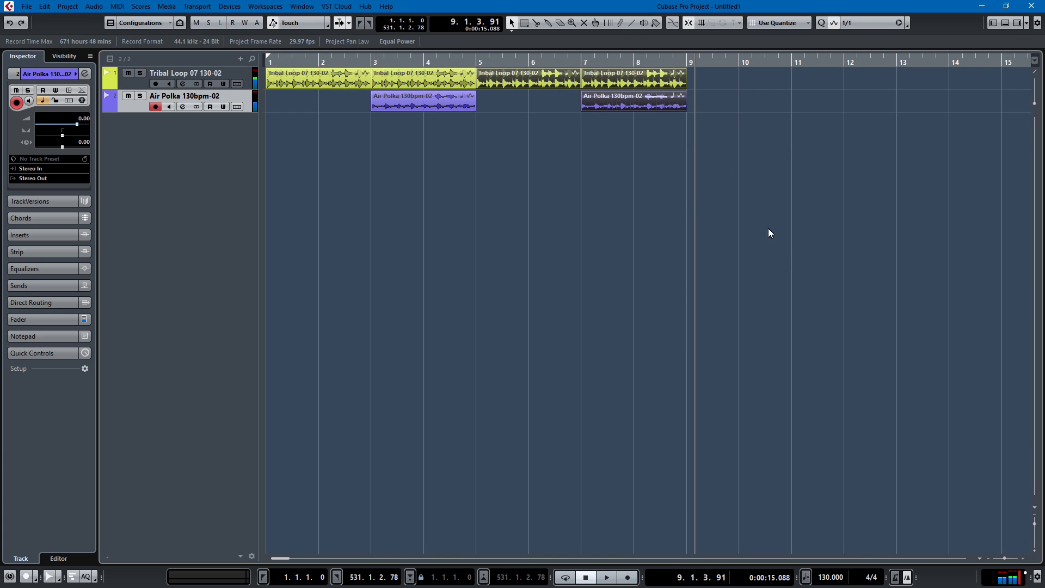
Duplicate the last Tribal Loop 07 event four times to extend the drums to bar 17, and play on from bar 9
left_click_drag(814, 227, 571, 207)
left_click(614, 72)
key("ctrl+d")
key("ctrl+d")
key("ctrl+d")
key("ctrl+d")
key("space")
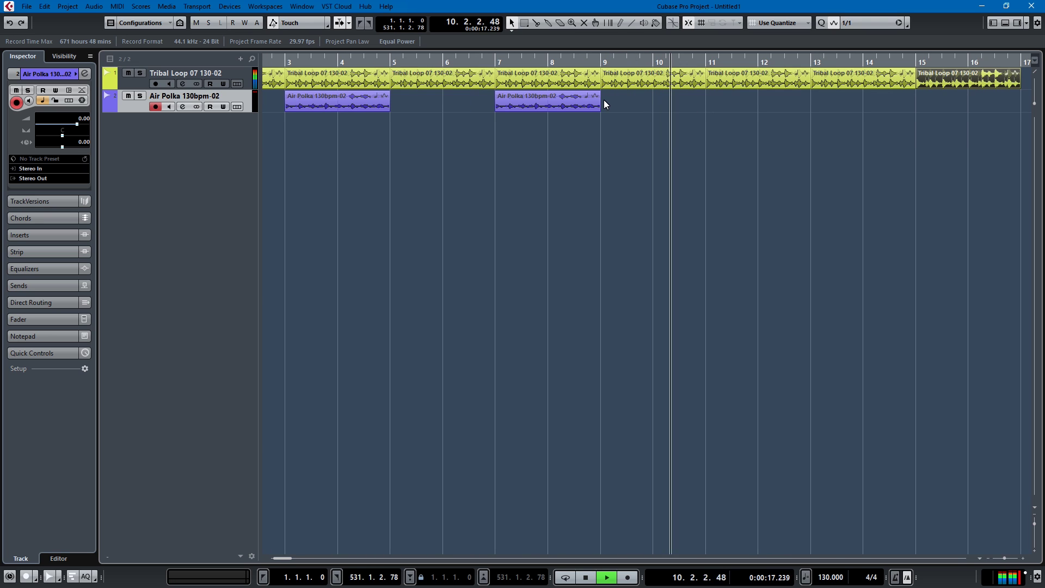
key("space")
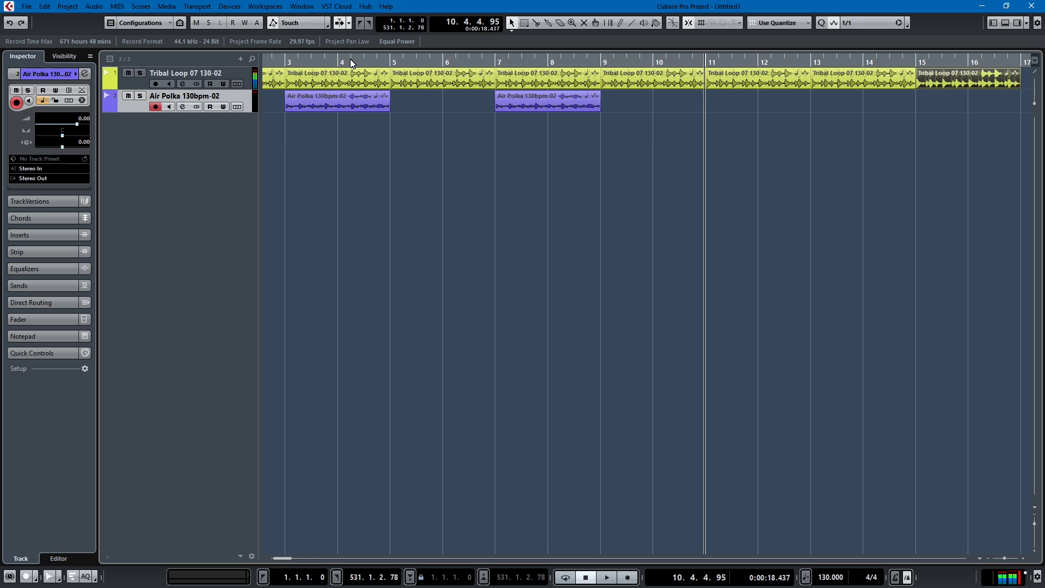
Filter the MediaBay loops to the Brass category and preview brass_loop_154 and brass_loop_152
key("alt+Tab")
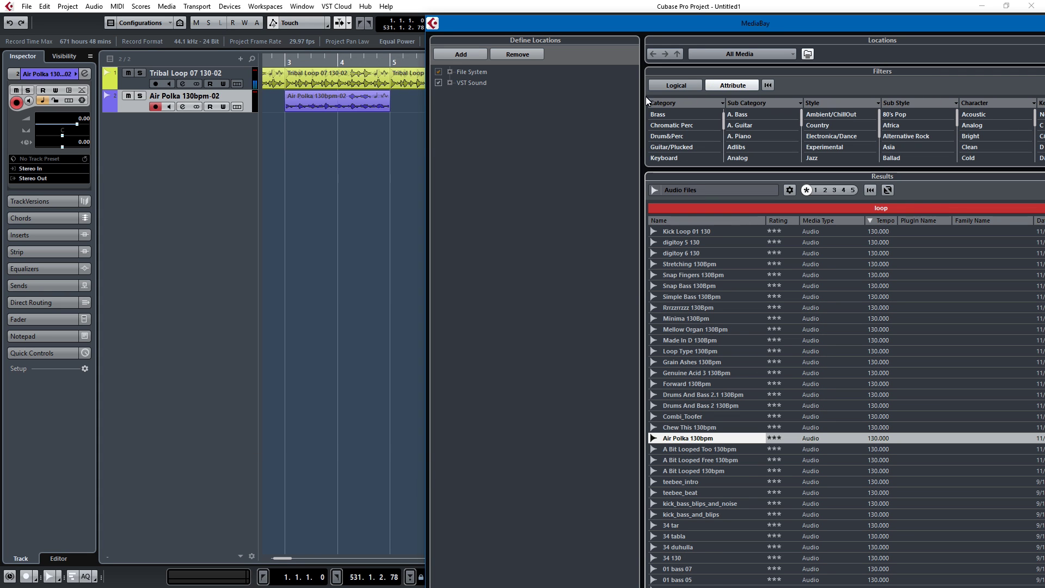
left_click(661, 115)
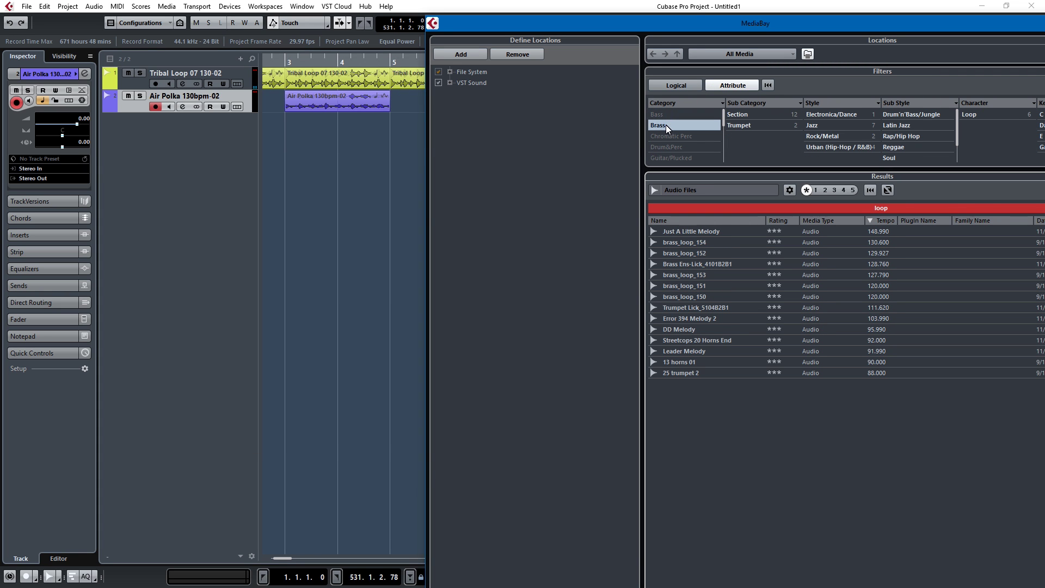
left_click(687, 239)
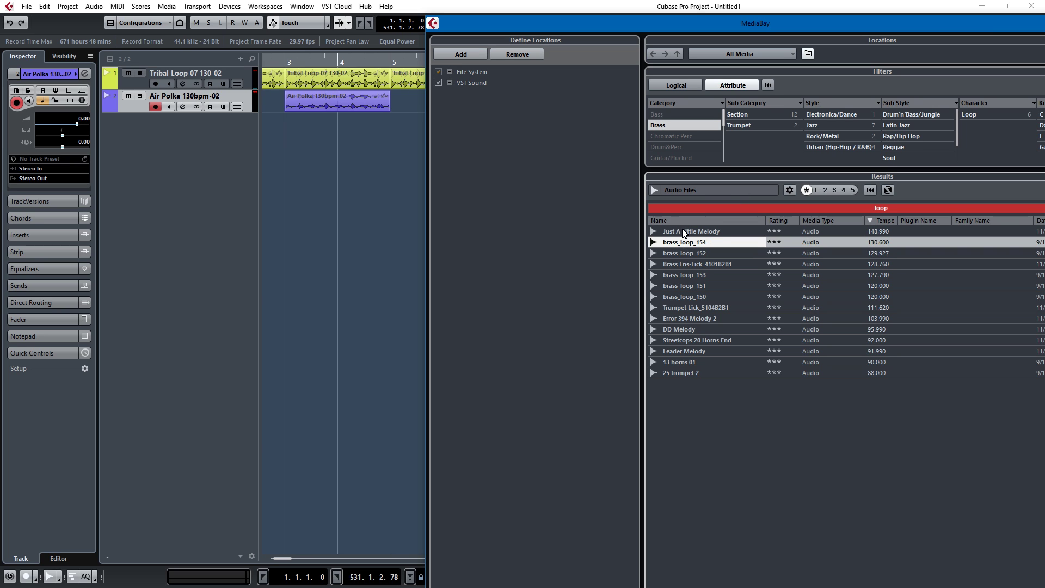
key("Down")
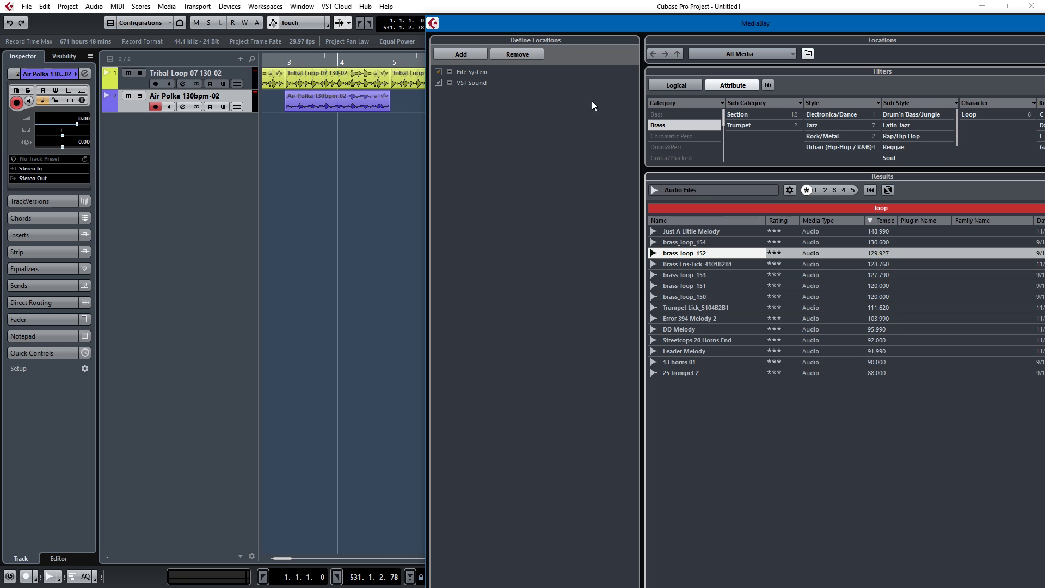
Add brass_loop_152 at bar 9 on a third audio track and colour the Air Polka track pink
left_click_drag(684, 257, 606, 123)
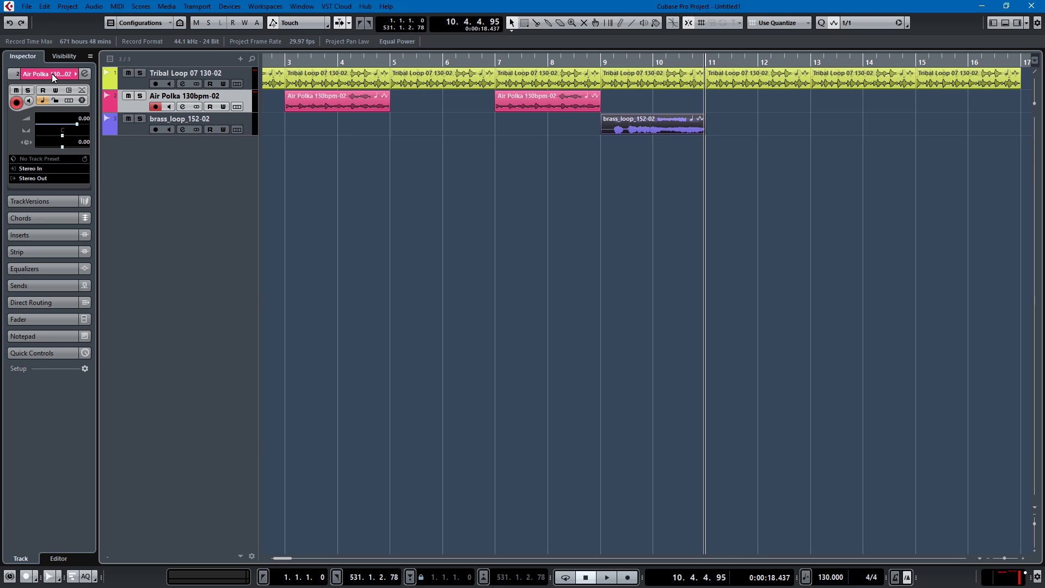
left_click(122, 132)
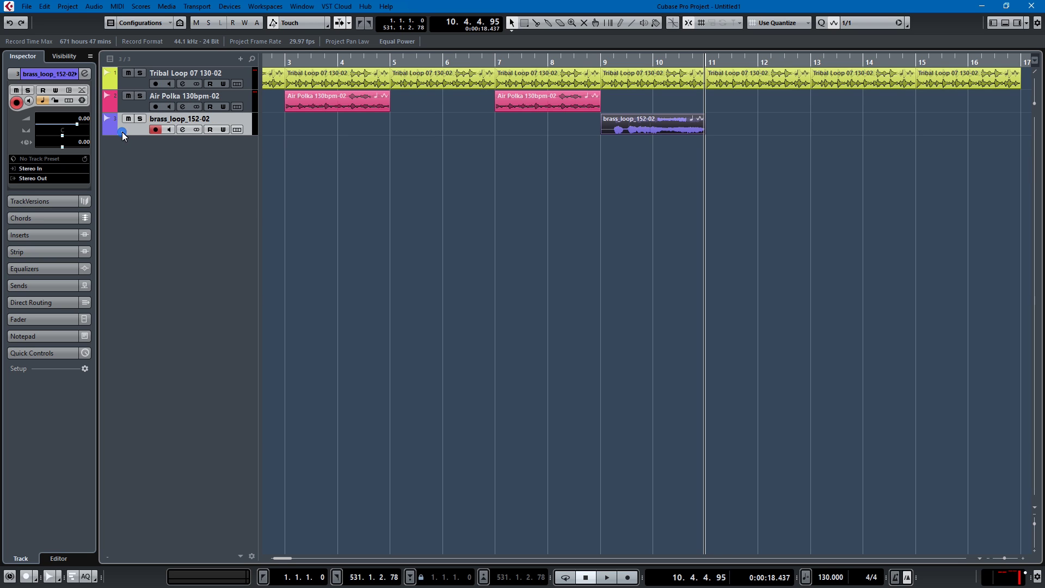
Move the playback position back and play the brass loop together with the drums up to bar 11
key("KP_Subtract")
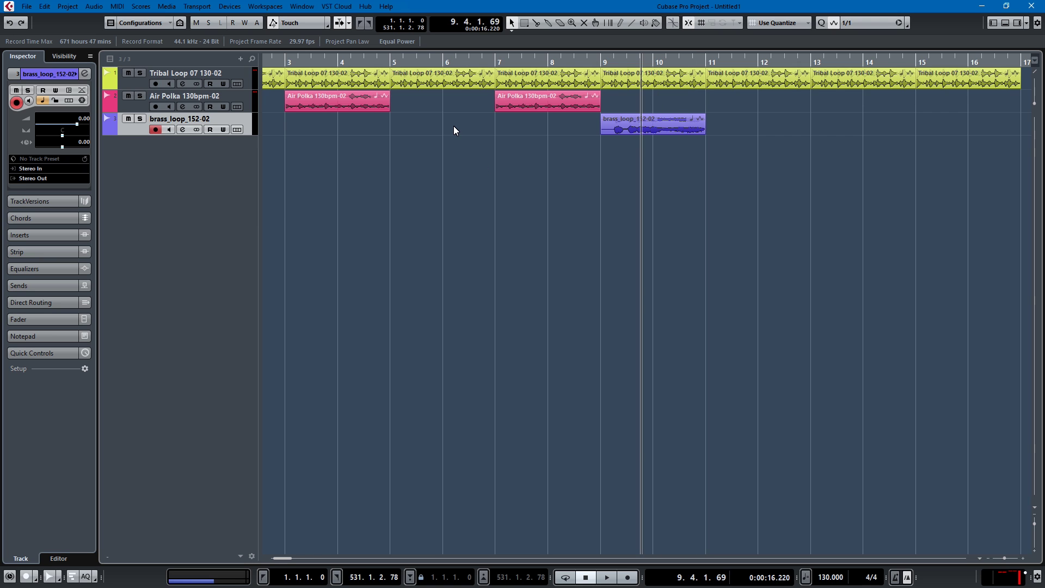
key("space")
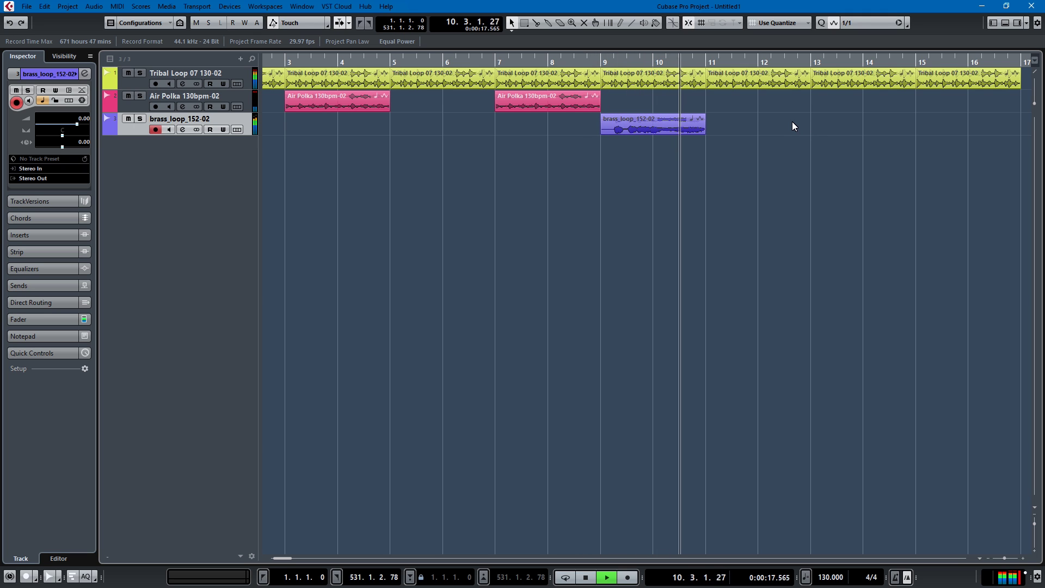
key("space")
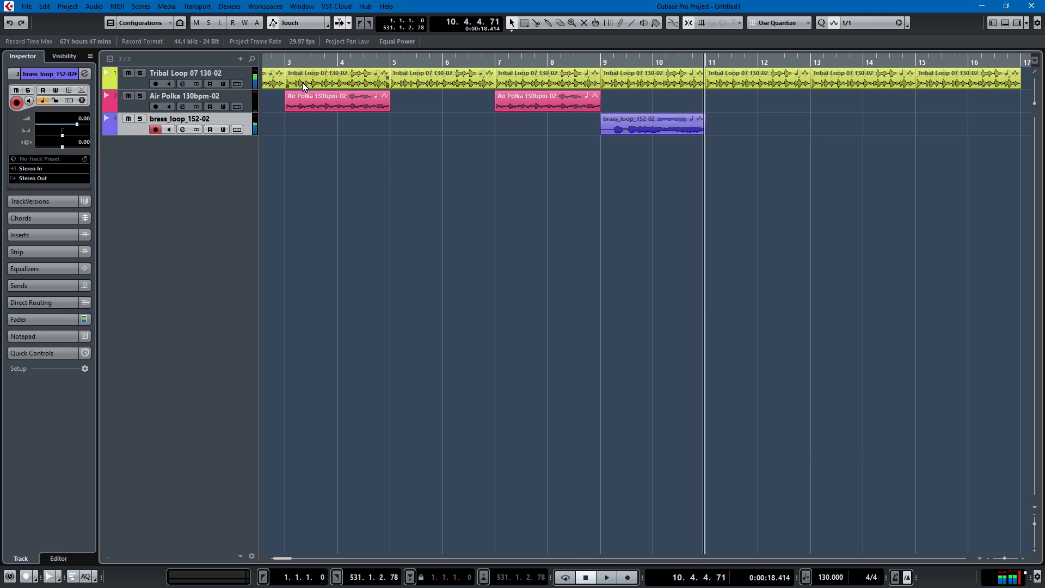
Filter the MediaBay loops to the Bass category and preview Green Diego-Bass-DI-Verse B and Liquidity-Bass-DI-Verse B
key("alt+Tab")
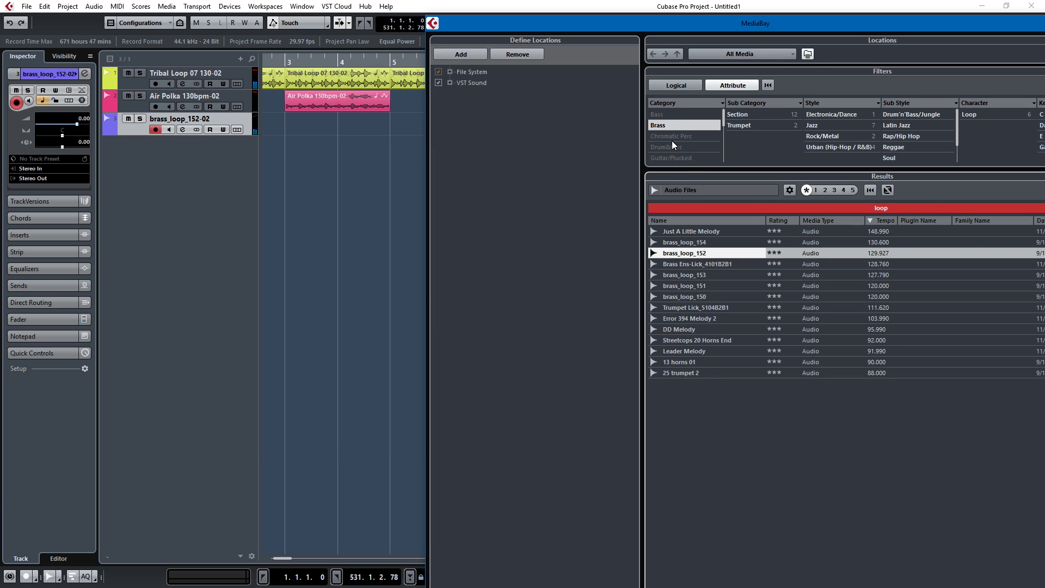
left_click(659, 115)
left_click(692, 287)
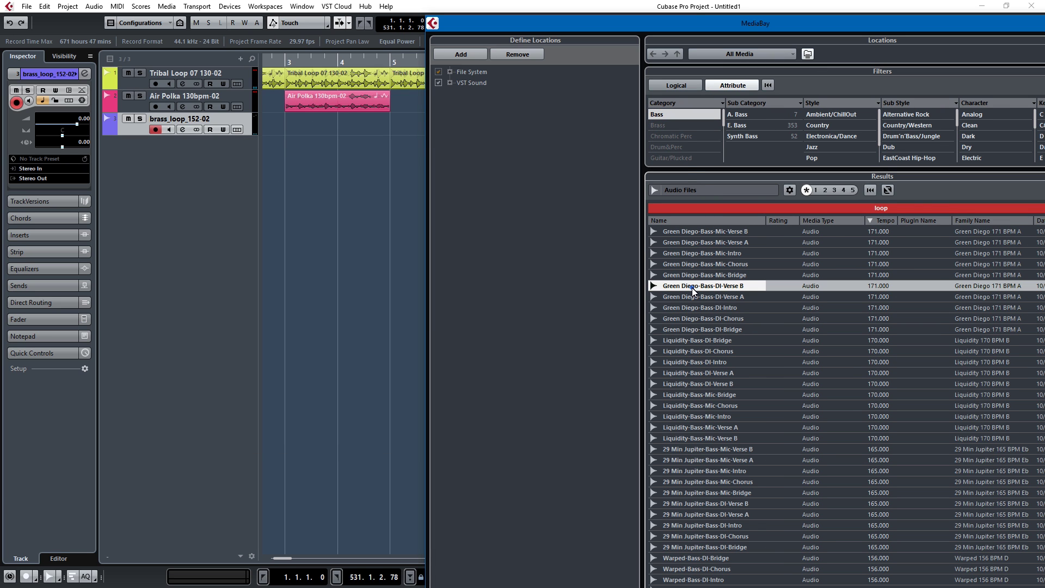
scroll(693, 288, "down", 5)
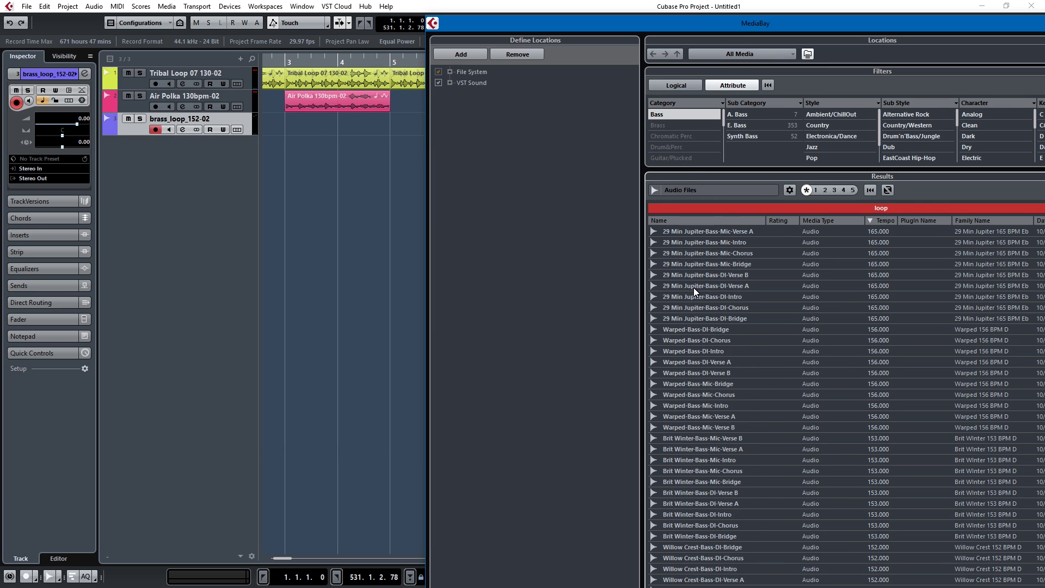
scroll(693, 288, "up", 5)
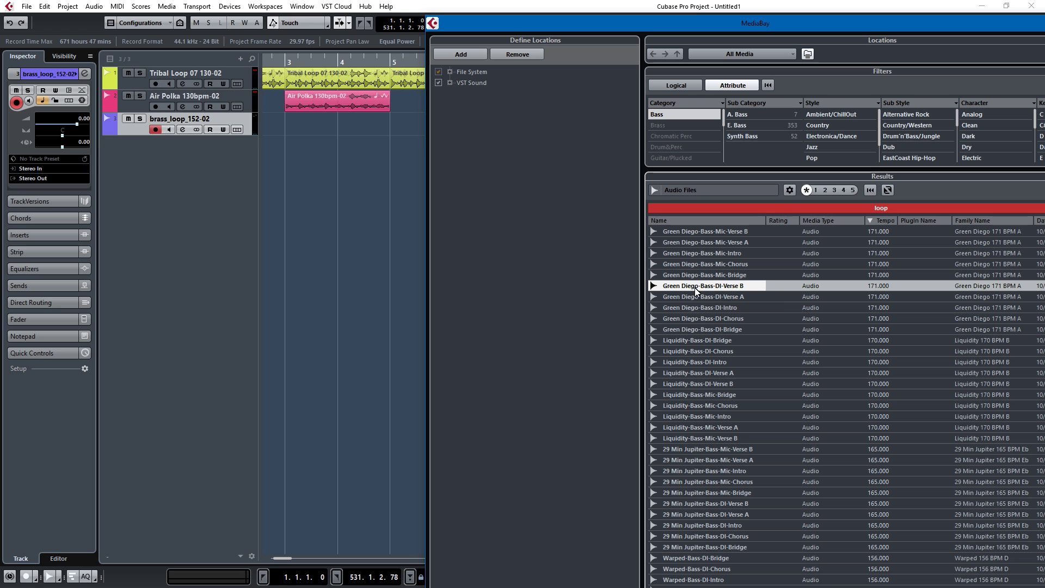
left_click(694, 379)
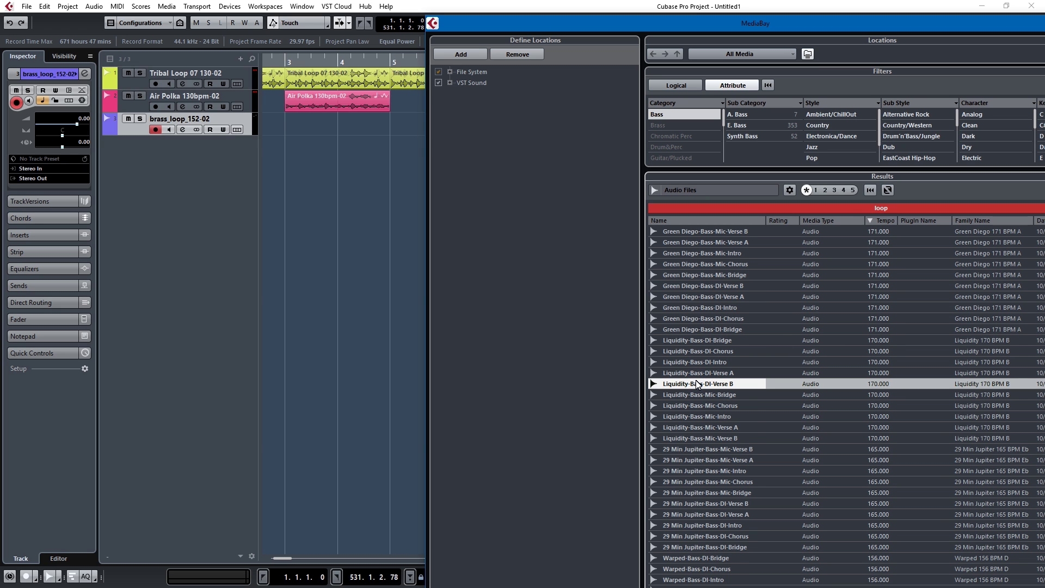
Find the 130 BPM bass loops in the results and preview 01 bass 07 and 01 bass 02-01
scroll(697, 384, "down", 5)
scroll(697, 383, "up", 5)
scroll(697, 384, "down", 9)
scroll(697, 380, "down", 10)
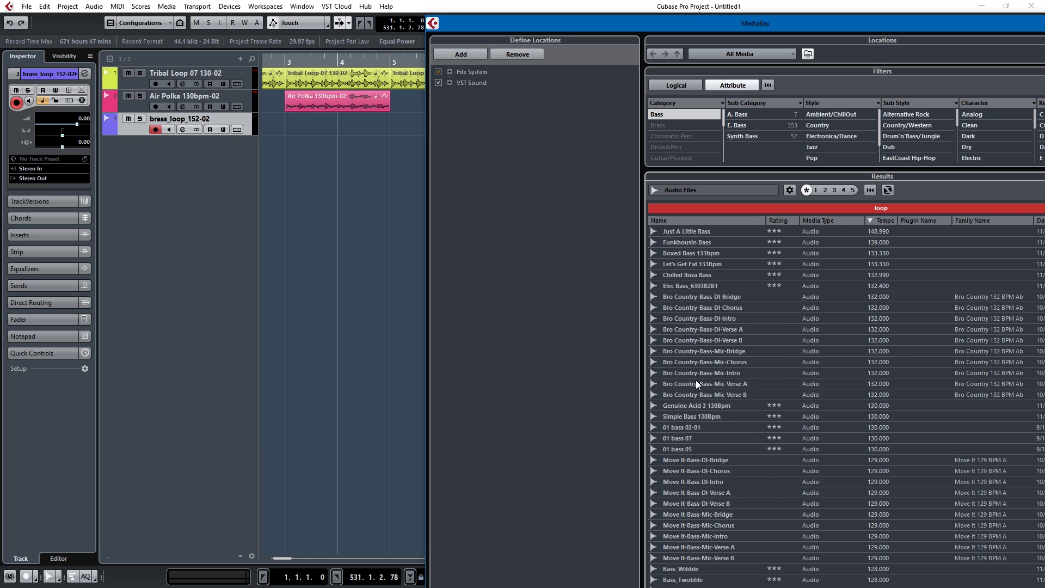
left_click(679, 438)
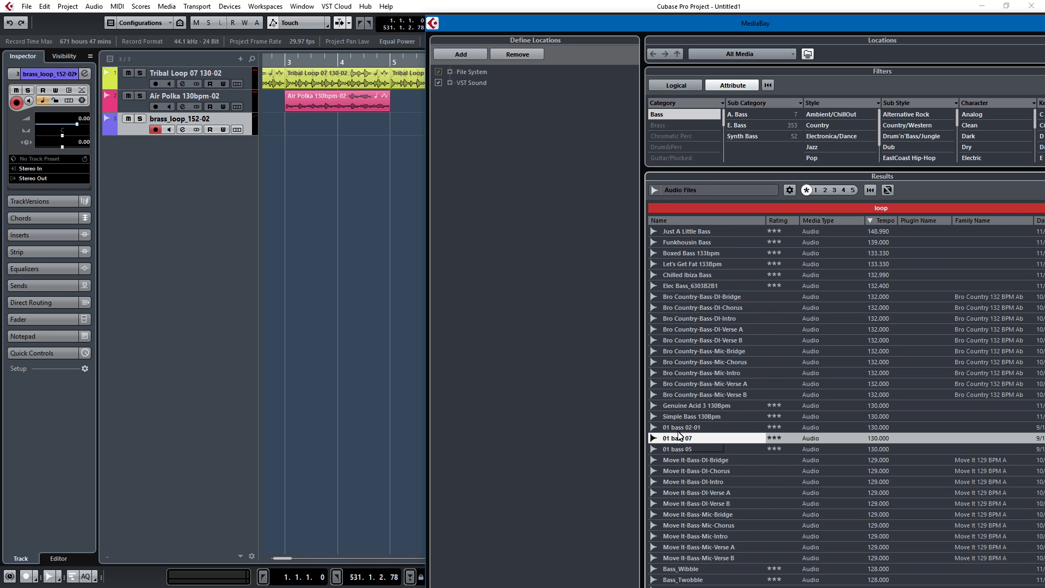
left_click(681, 428)
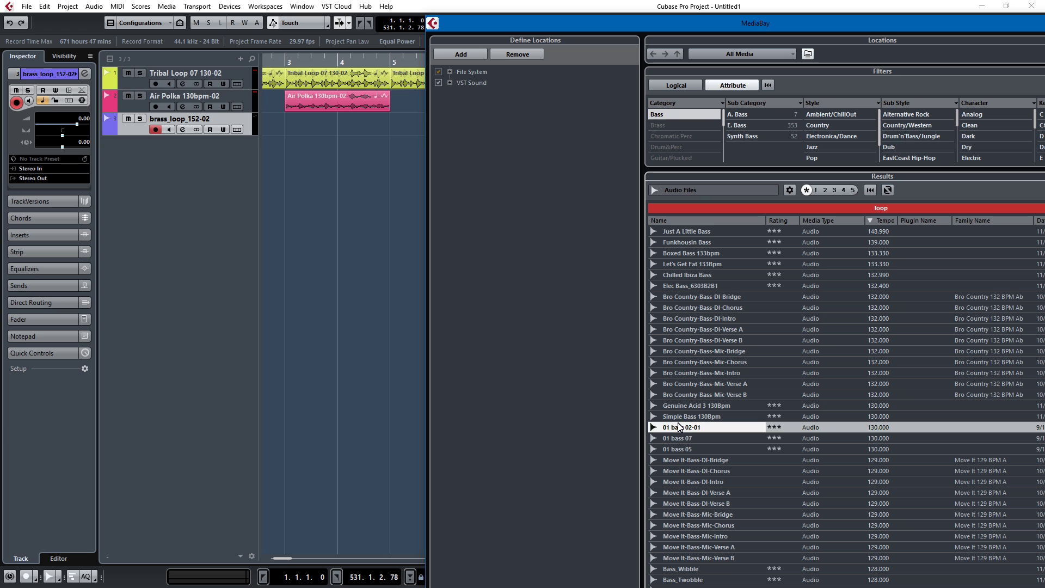
Add 01 bass 02-01 at bar 11 on a fourth audio track and colour that track green
left_click_drag(728, 25, 1044, 11)
left_click_drag(830, 27, 817, 78)
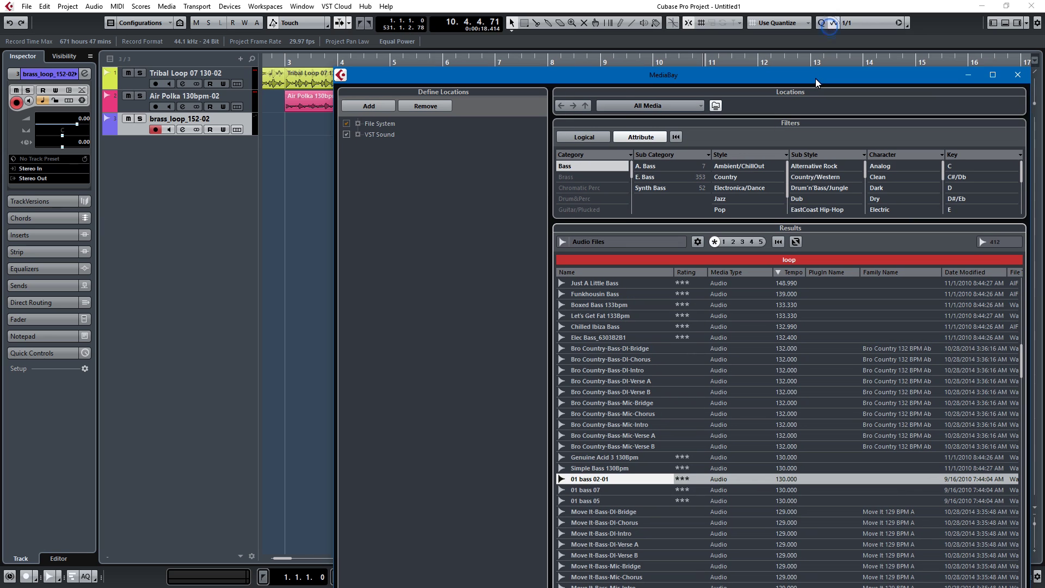
left_click_drag(646, 78, 971, 36)
left_click_drag(715, 284, 759, 144)
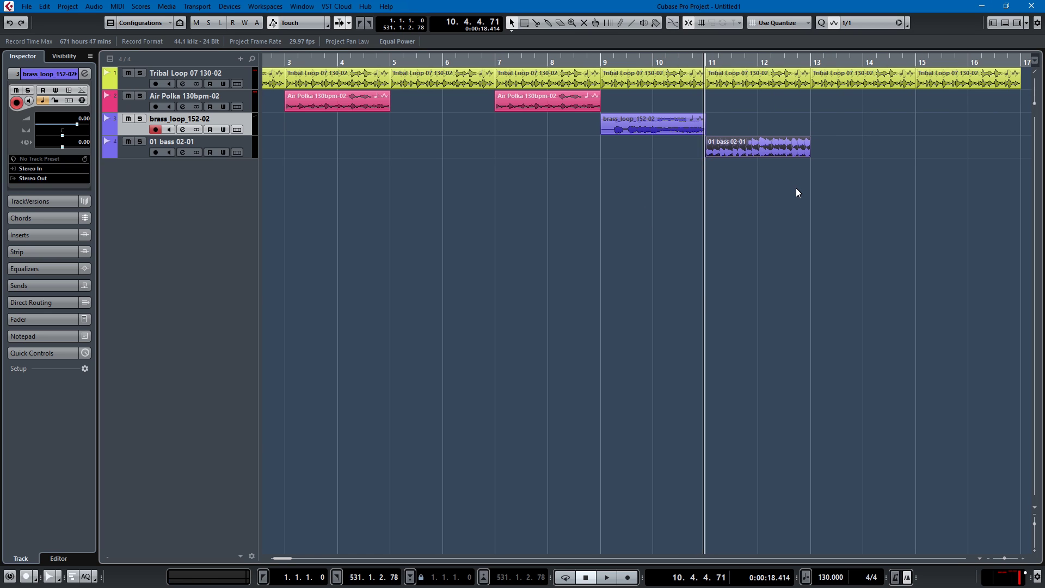
left_click(143, 148)
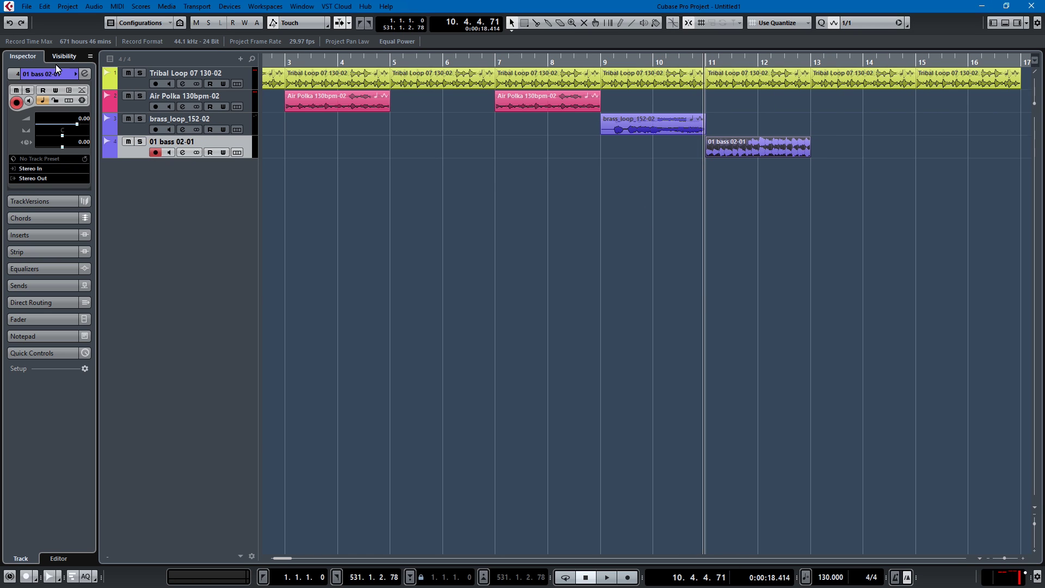
left_click(60, 74)
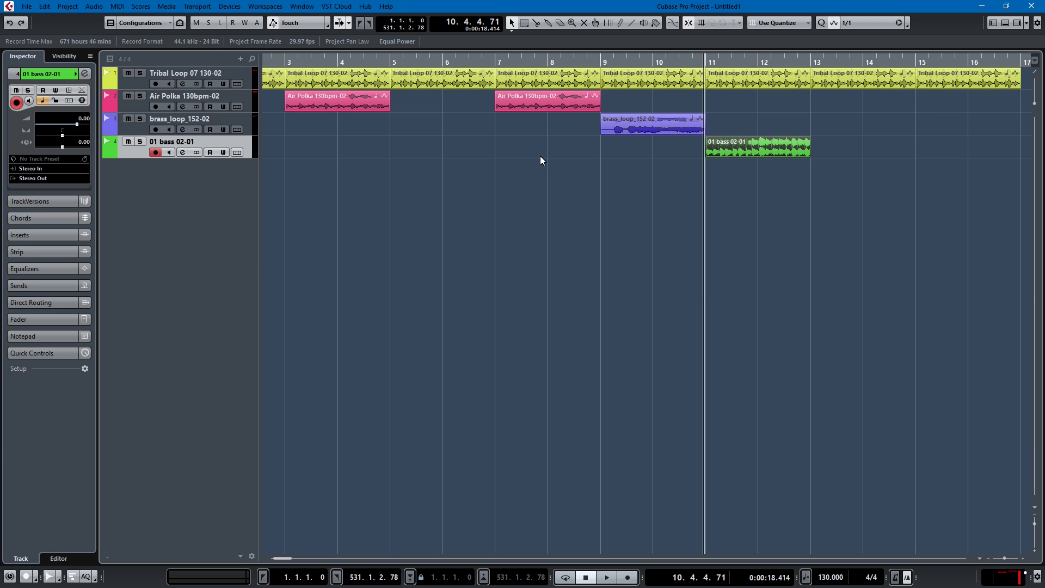
left_click(146, 128)
Filter the MediaBay loops to the Brass category and preview brass_loop_153, brass_loop_151 and brass_loop_150
key("alt+Tab")
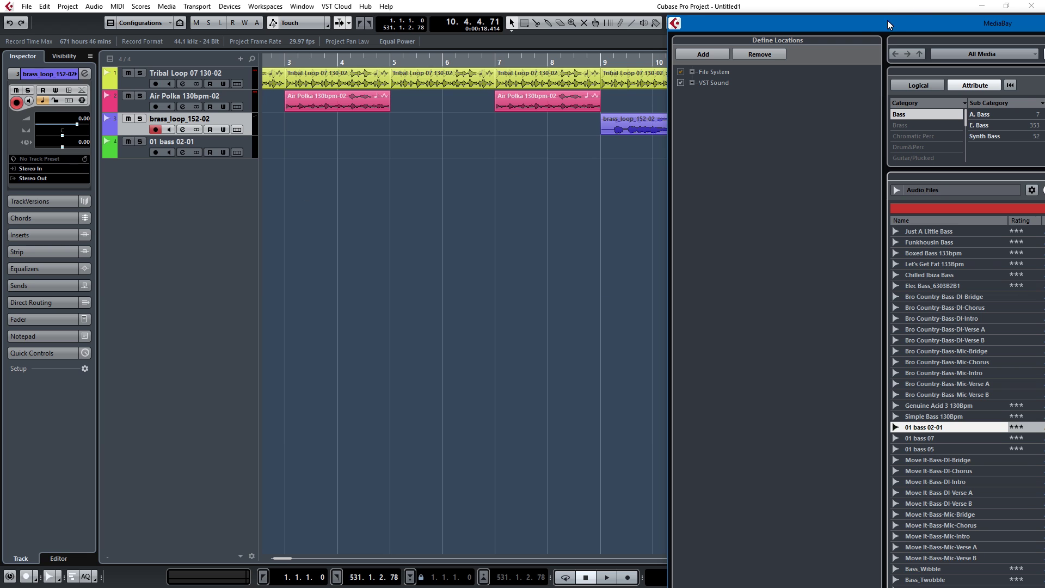
double_click(889, 23)
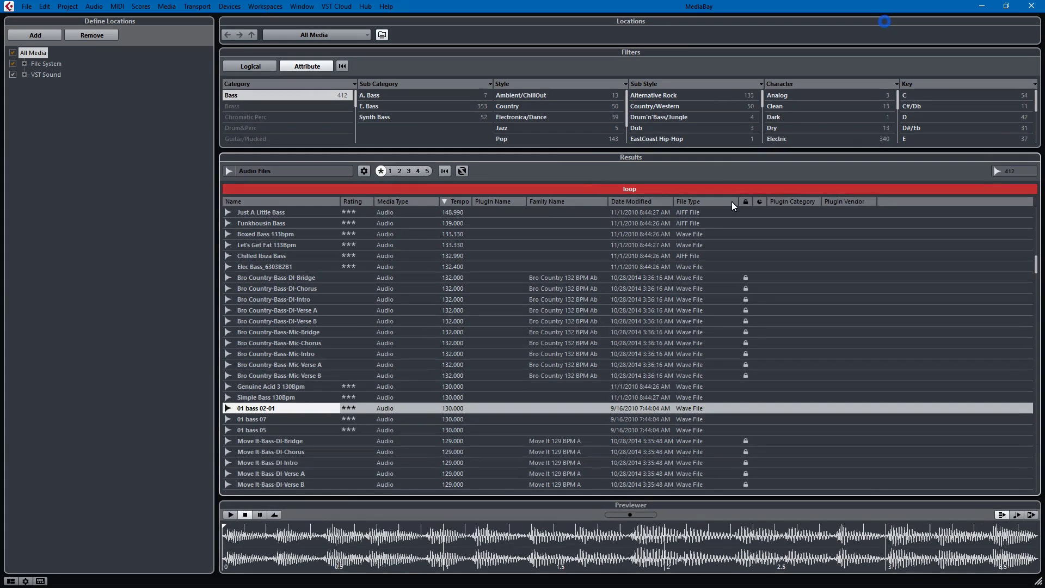
left_click(241, 106)
left_click(262, 258)
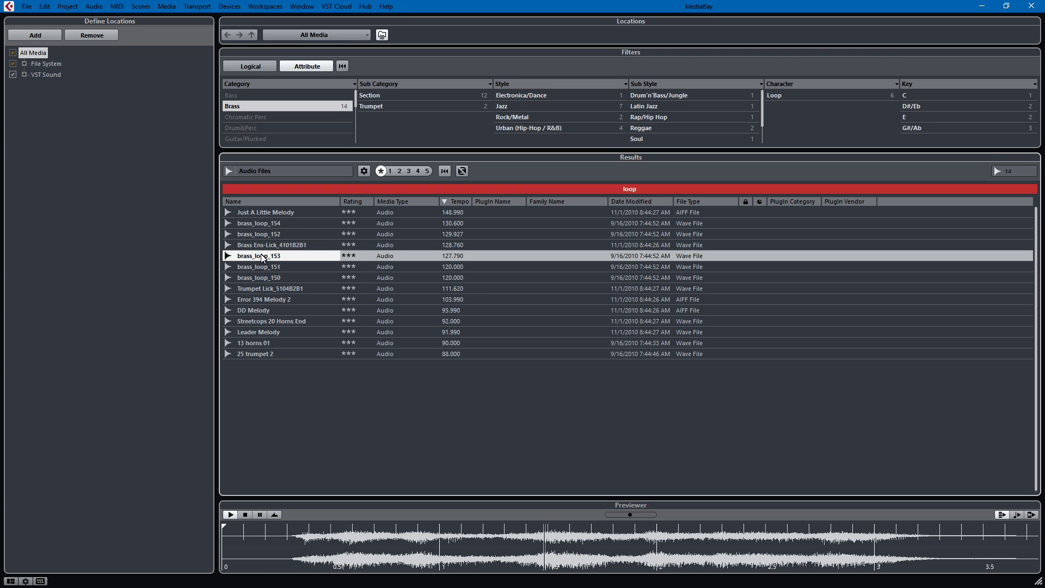
key("Down")
key("Down")
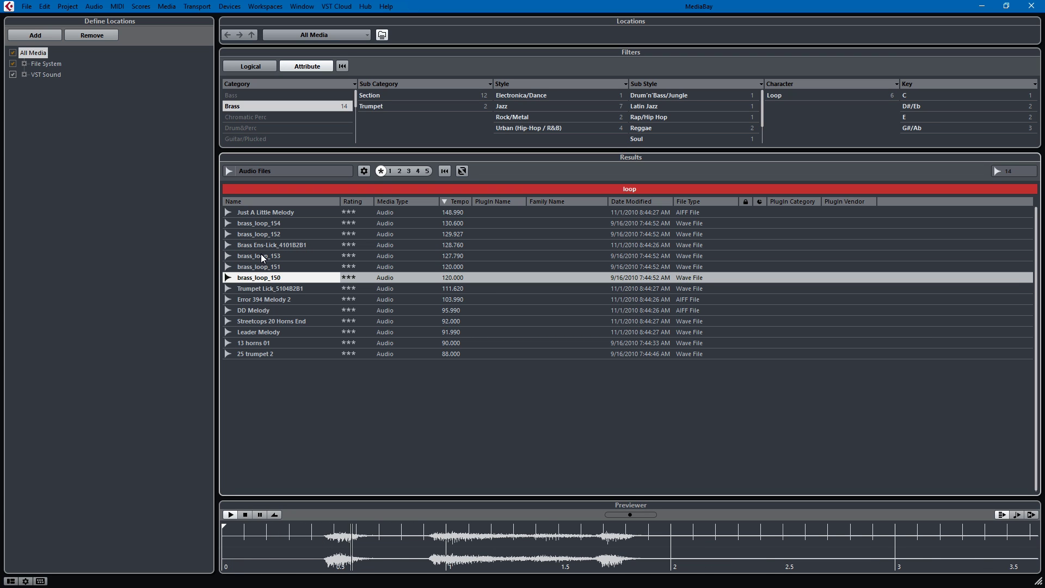
Preview the slower brass loops Trumpet Lick_5104B2B1, Error 394 Melody 2, DD Melody and Streetcops 20 Horns End
key("Down")
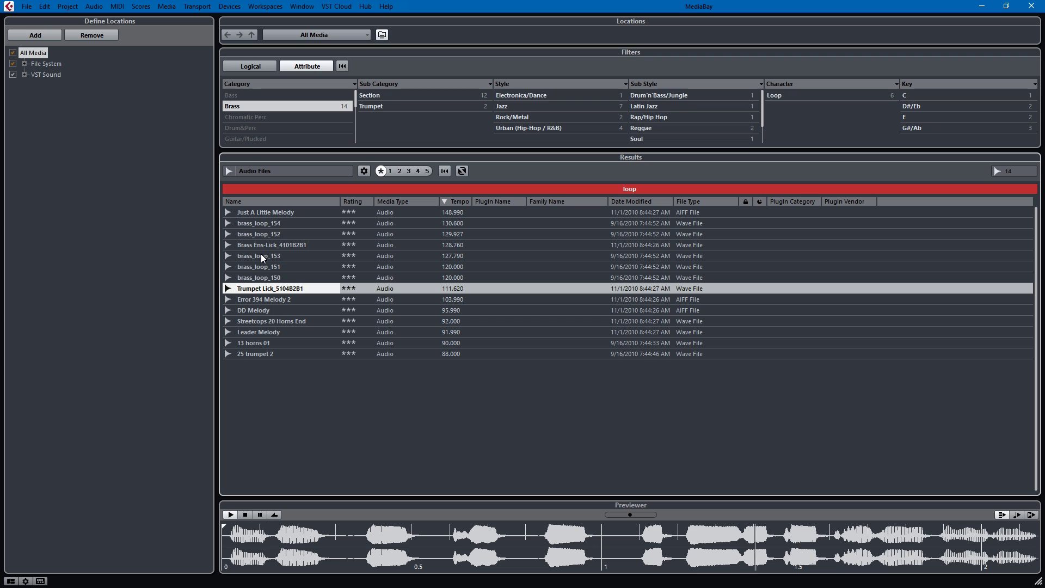
key("Down")
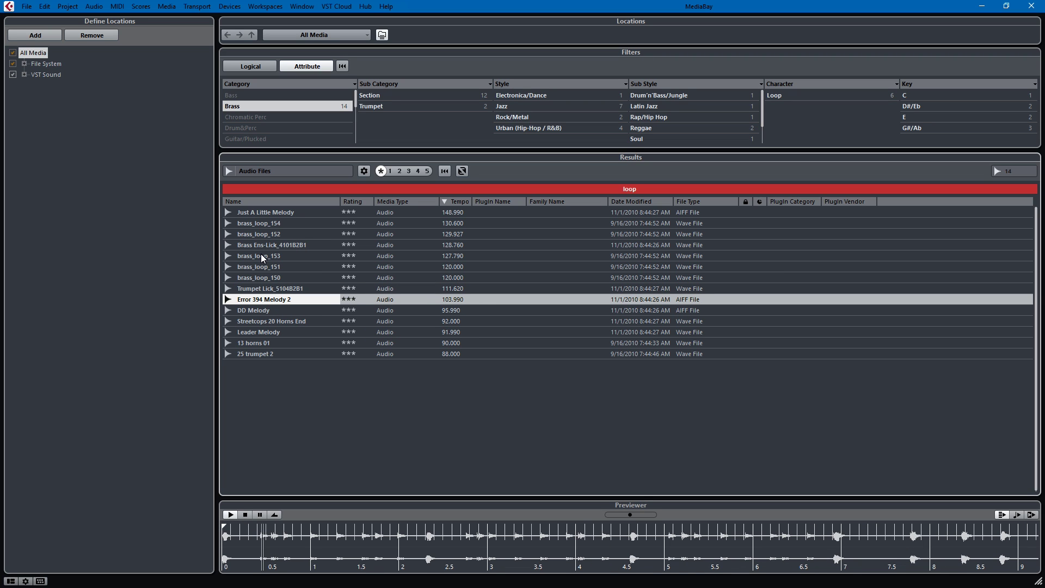
key("Down")
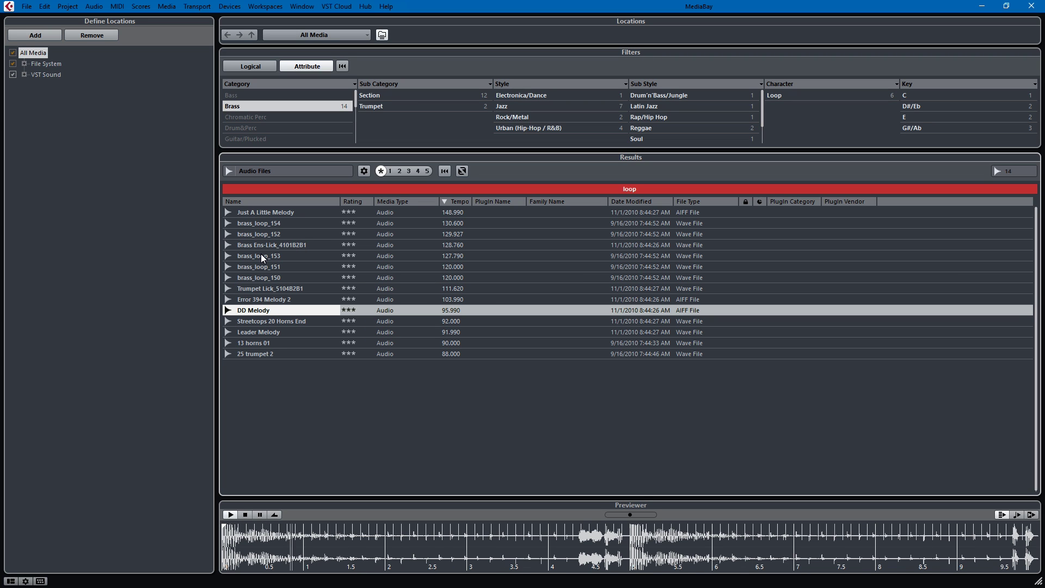
key("Down")
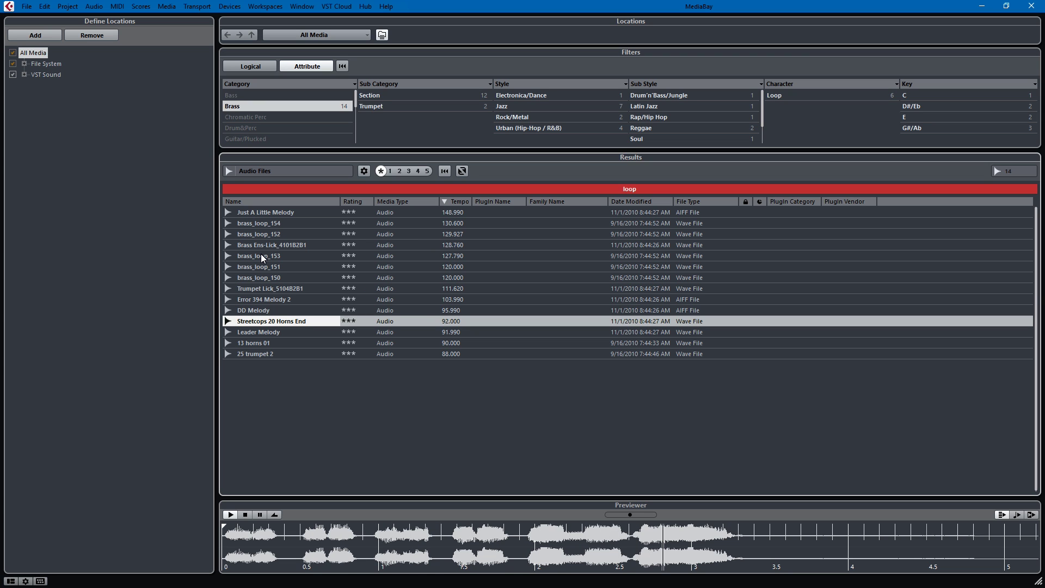
Add Streetcops 20 Horns End at bar 11 on a fifth audio track and colour that track blue
key("super+Left")
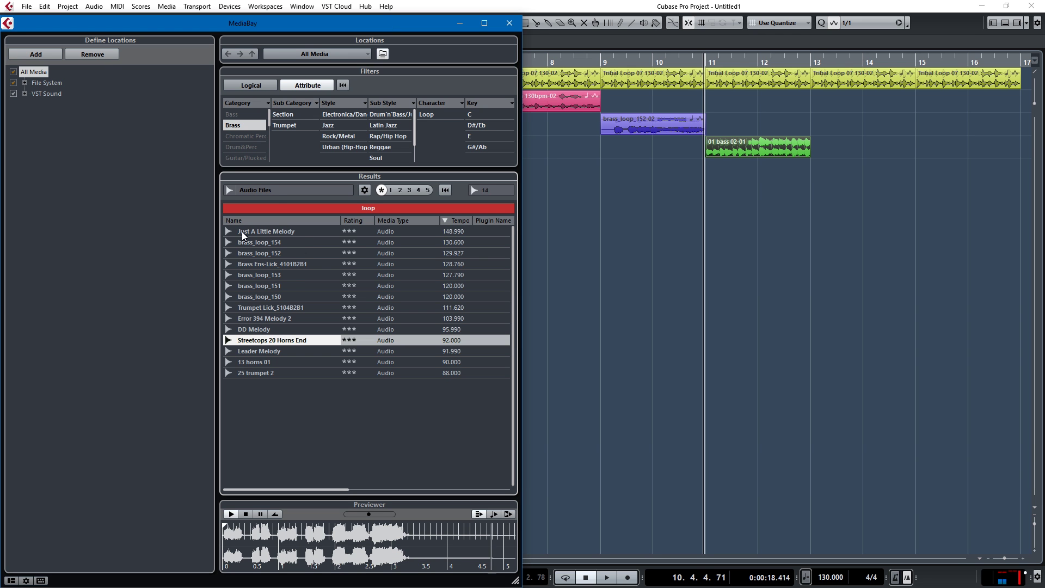
left_click_drag(266, 340, 714, 171)
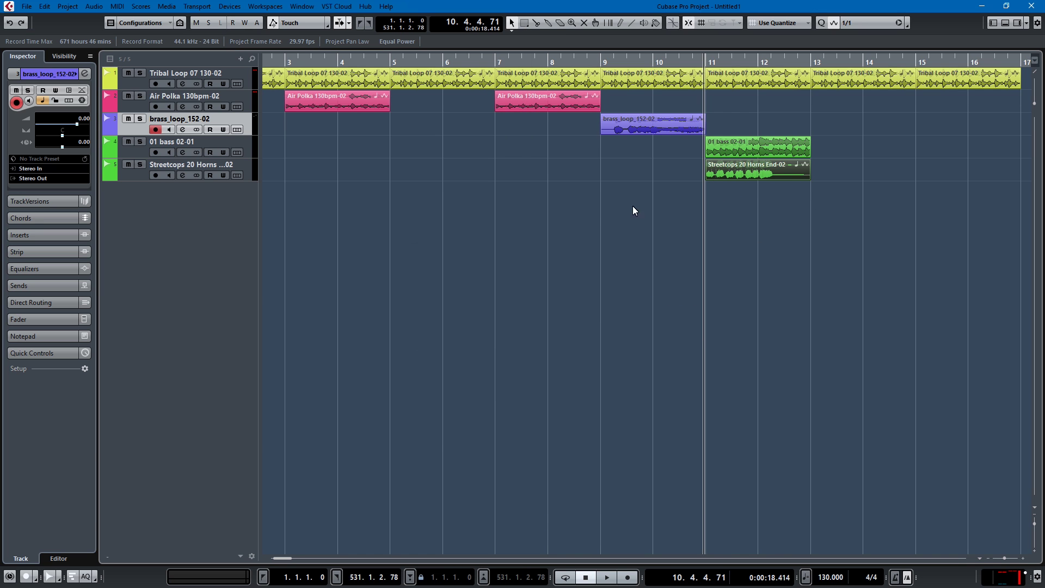
left_click(147, 177)
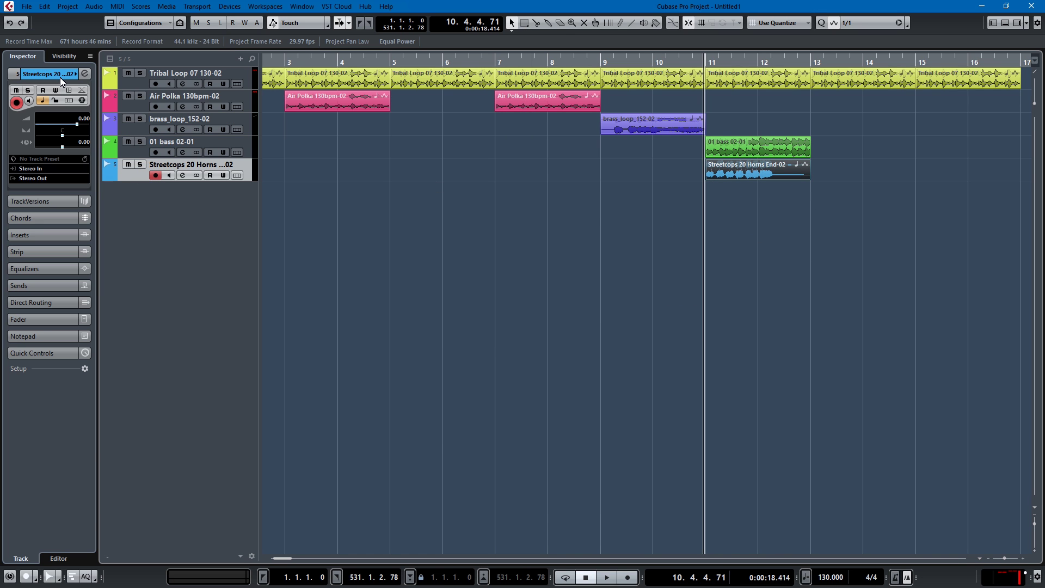
Move the playback position back and play the new bass and horn loops with the drums into bar 14
key("KP_Subtract")
key("KP_Subtract")
key("space")
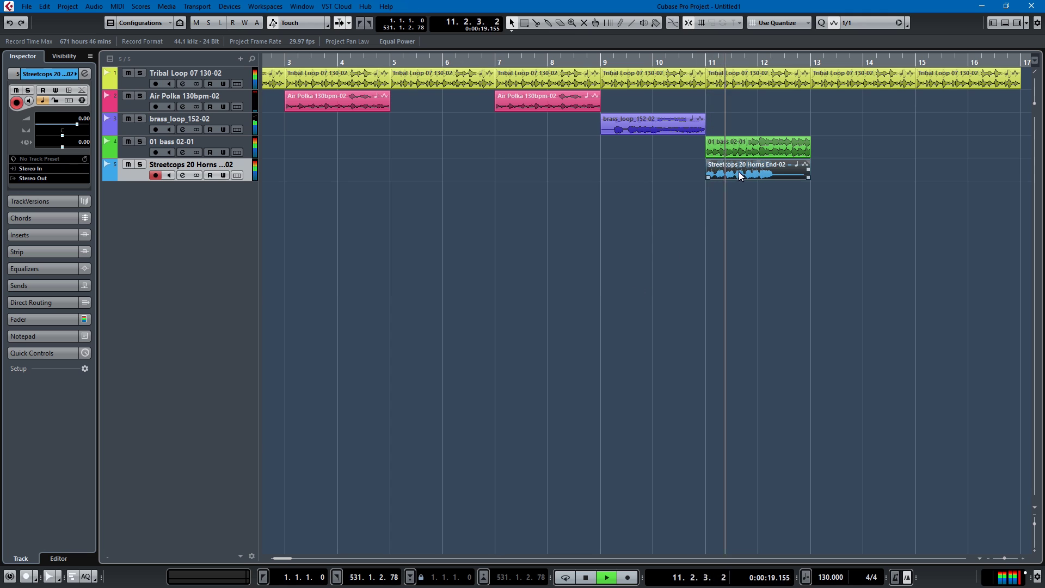
left_click(879, 201)
left_click(841, 193)
key("ctrl+f")
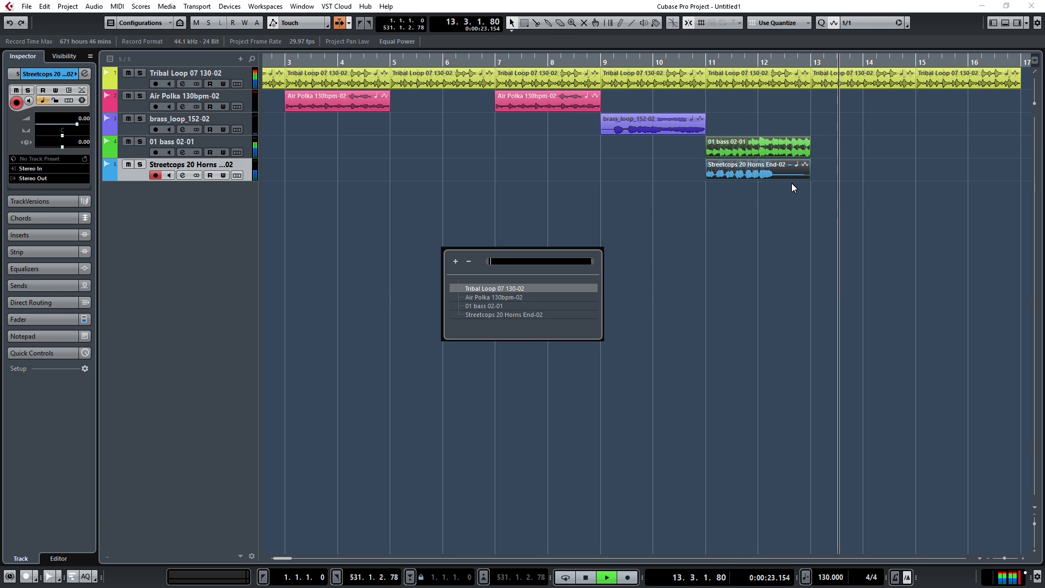
key("Escape")
key("space")
Duplicate the 01 bass 02-01 and Streetcops horn events together so that both tracks extend to bar 19
left_click_drag(811, 204, 758, 129)
key("ctrl+d")
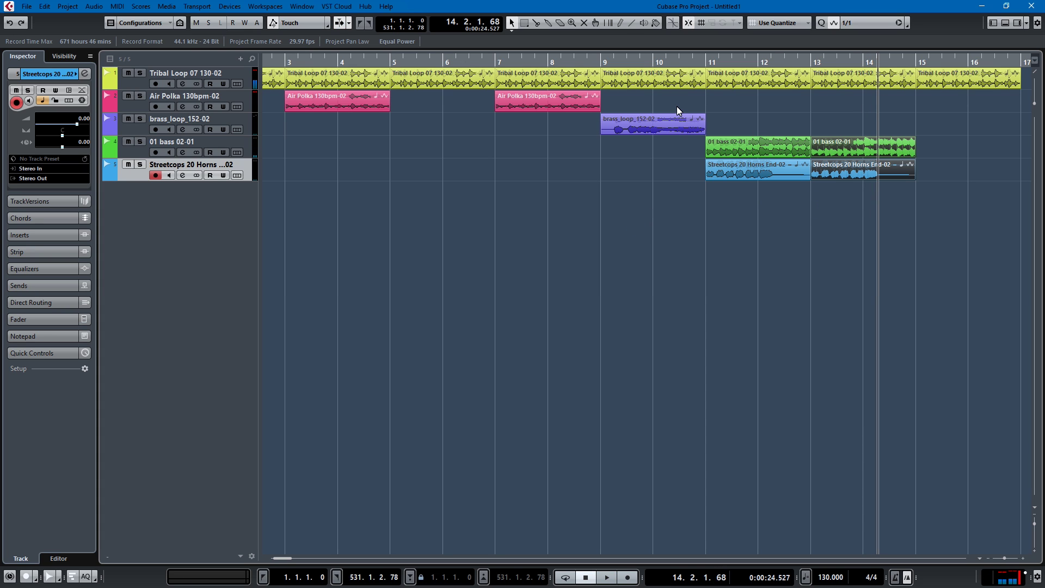
left_click_drag(792, 204, 722, 116)
key("ctrl+d")
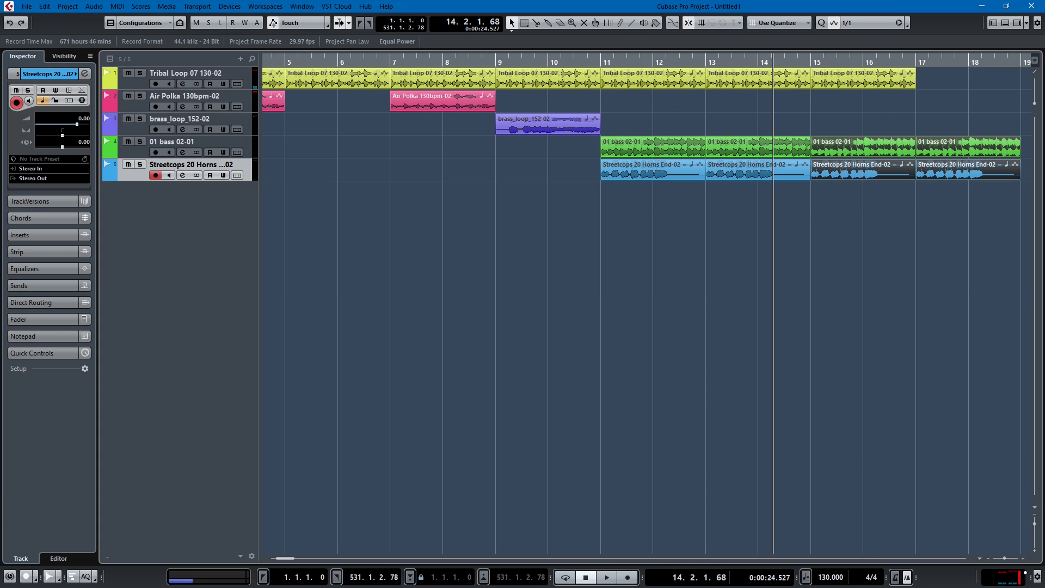
Play from about bar 12 and duplicate the last Tribal Loop 07 event twice to extend the drums to bar 21
key("KP_Subtract")
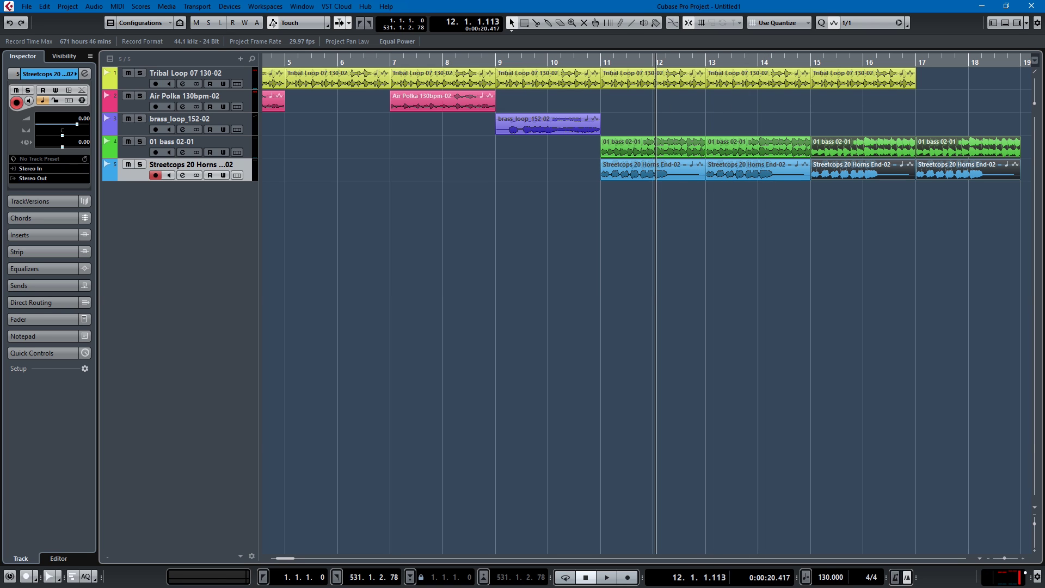
key("space")
left_click(863, 86)
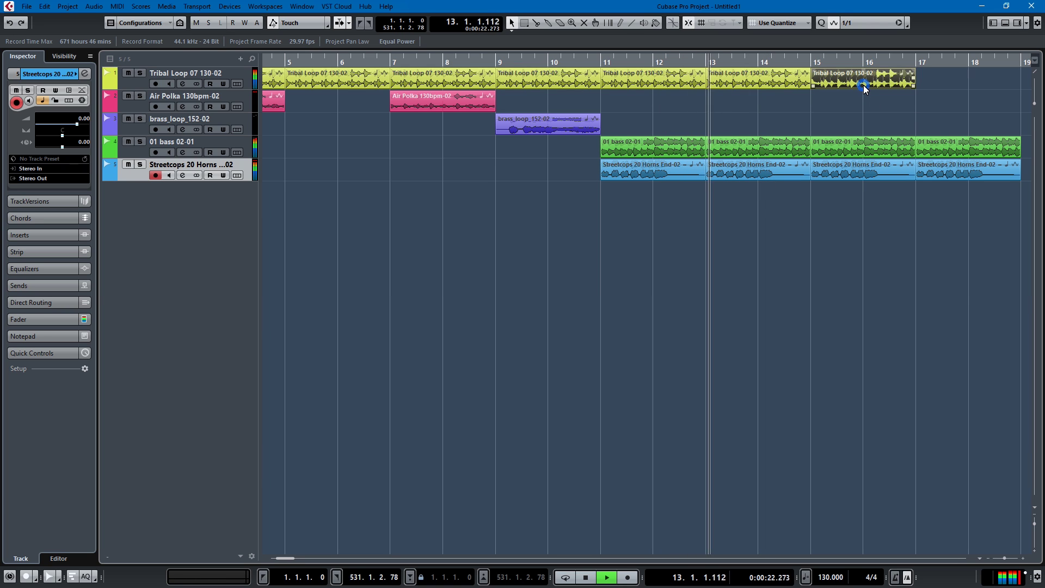
key("ctrl+d")
key("ctrl+d")
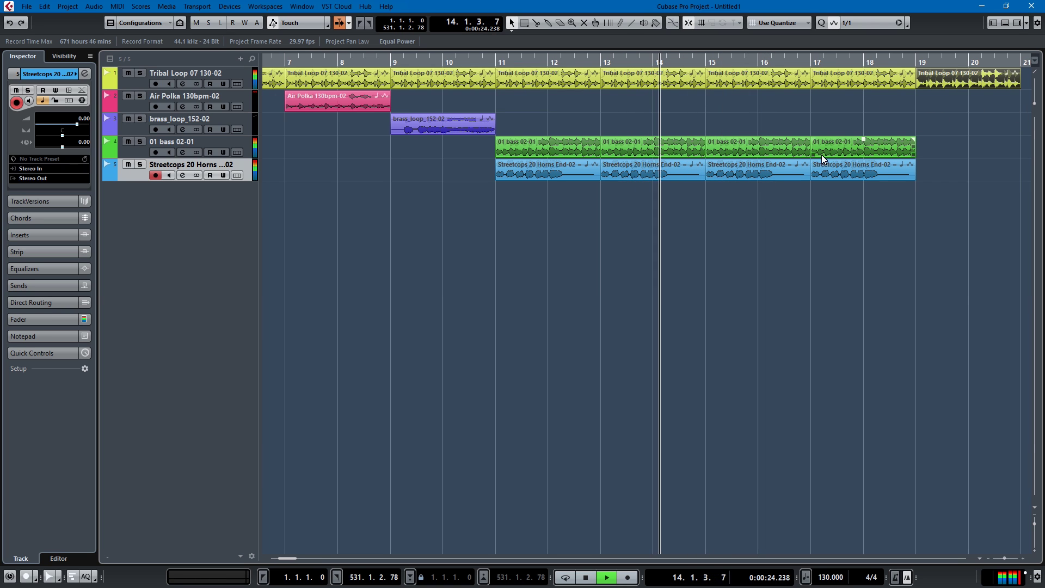
Delete the 01 bass 02-01 event at bar 15 and play on to the end of bar 18
left_click(777, 153)
key("Delete")
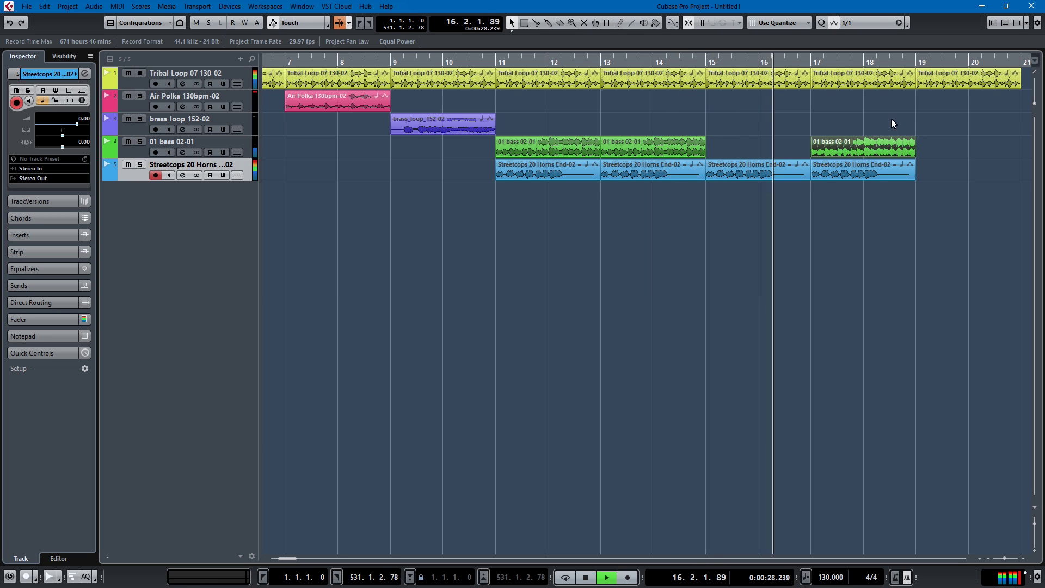
key("space")
Copy the Air Polka event from bar 7 to bar 19 on the same track
left_click(961, 80)
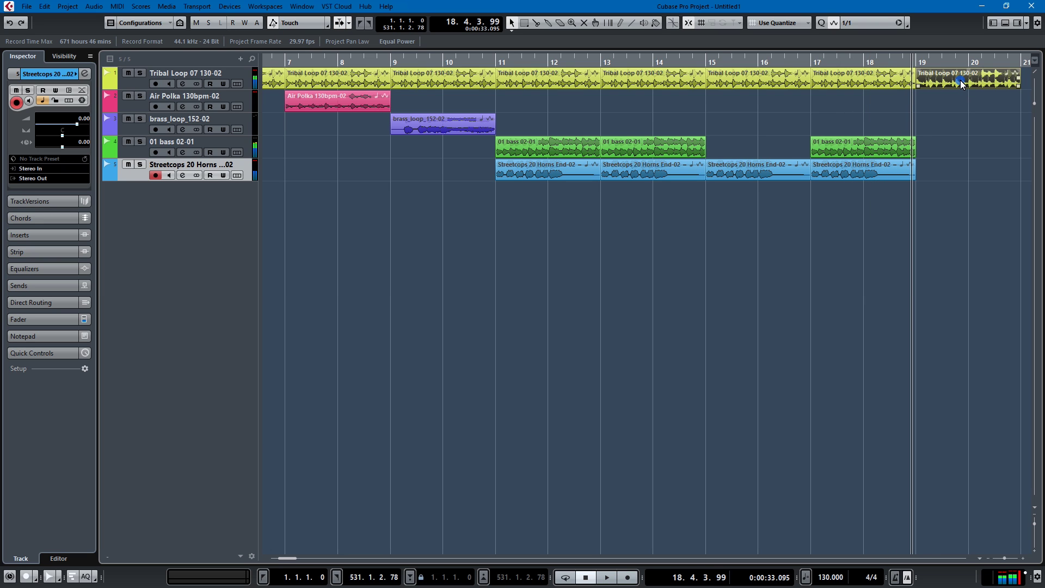
left_click(328, 104)
left_click_drag(328, 103, 966, 104)
key("g")
key("g")
left_click(936, 159)
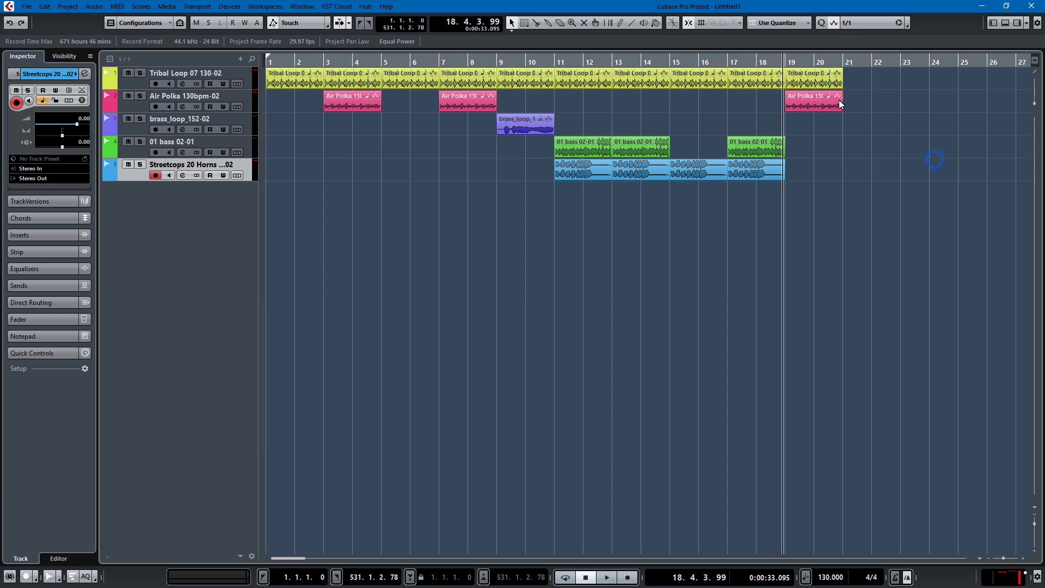
Duplicate the last Tribal Loop 07 event three times to extend the drums to bar 27, and select the Air Polka event at bar 19
key("ctrl+d")
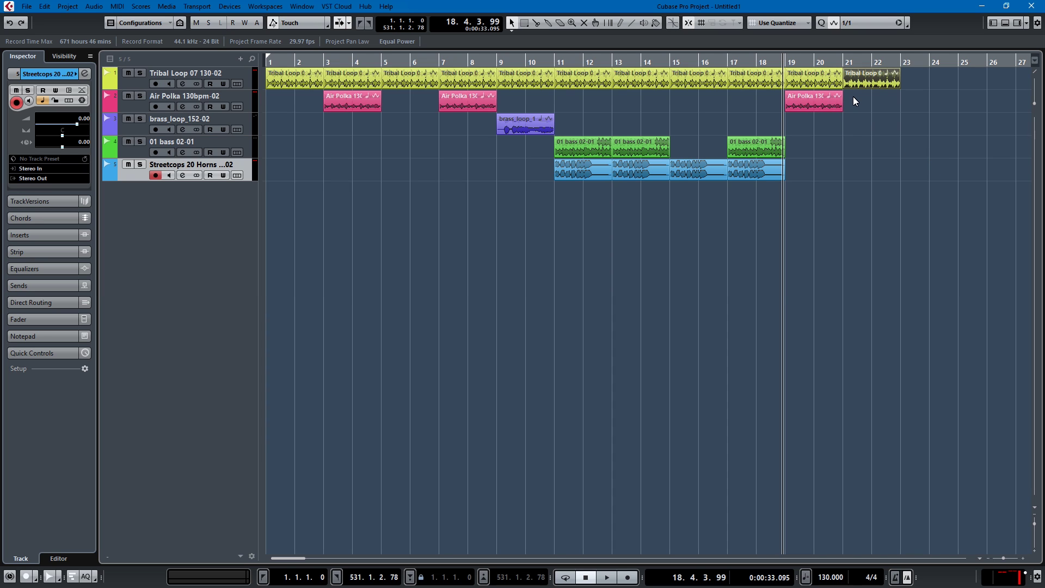
key("ctrl+d")
key("ctrl+d")
mouse_move(830, 103)
left_mouse_down()
mouse_move(950, 107)
mouse_move(819, 98)
left_mouse_up()
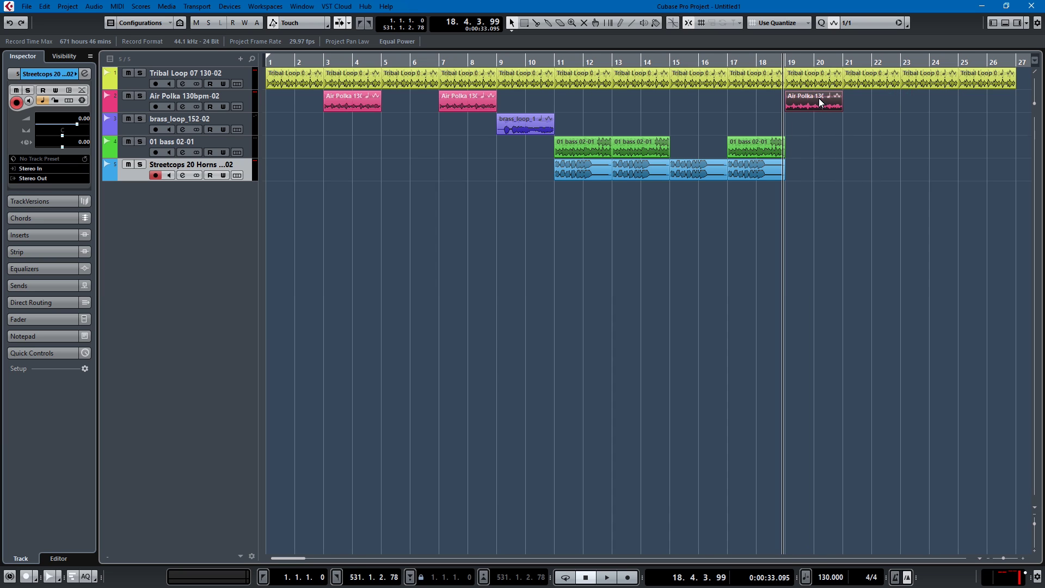
Copy the Air Polka event from bar 19 to bar 23 and play from the end of bar 18 into bar 21
mouse_move(827, 105)
left_mouse_down()
mouse_move(941, 103)
mouse_move(831, 91)
left_mouse_up()
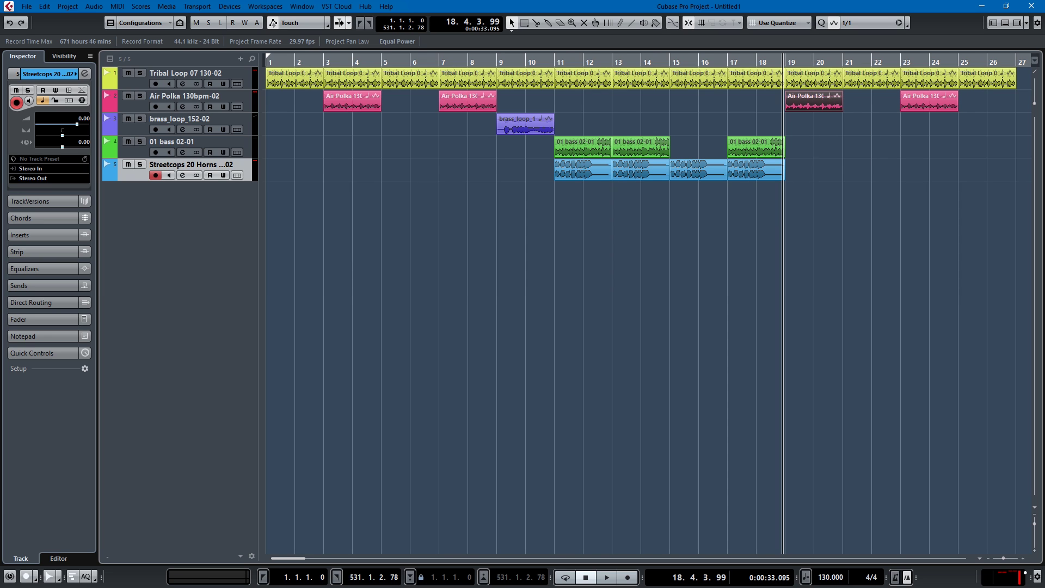
key("space")
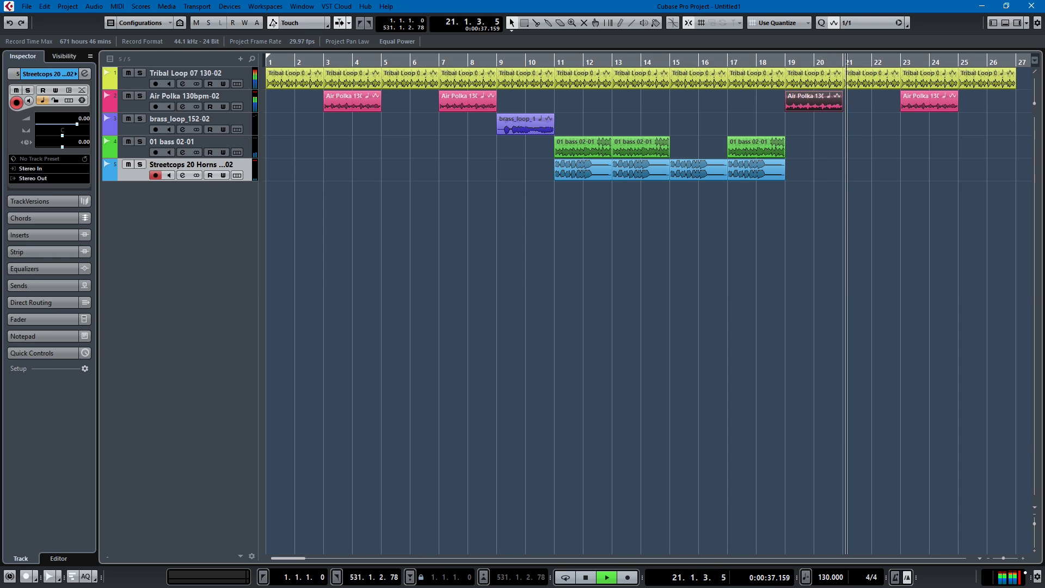
key("space")
Copy the 01 bass 02-01 event from bar 17 to bar 21 on the same track
left_click_drag(762, 157, 851, 151)
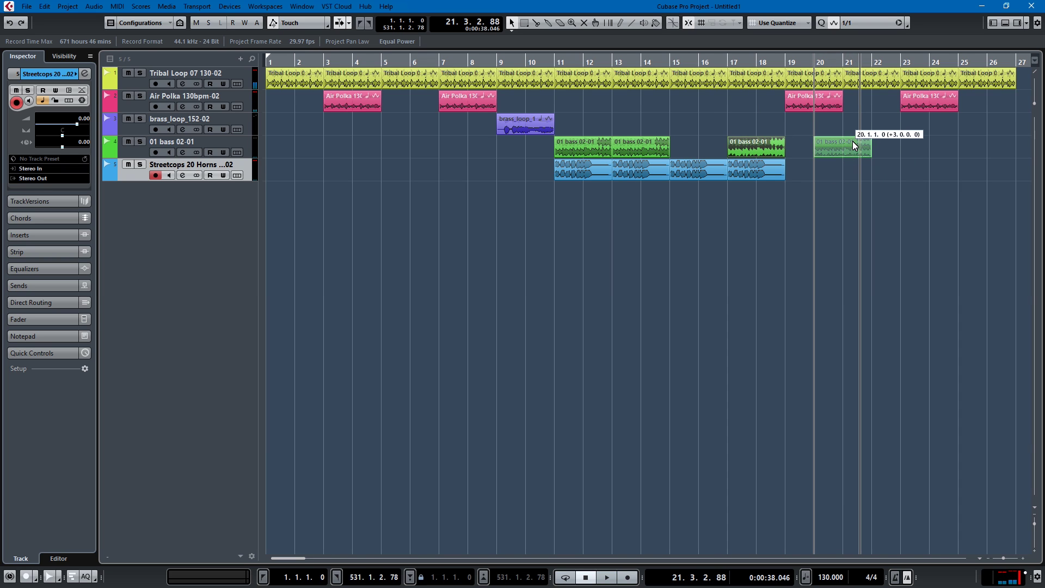
left_click_drag(879, 147, 878, 147)
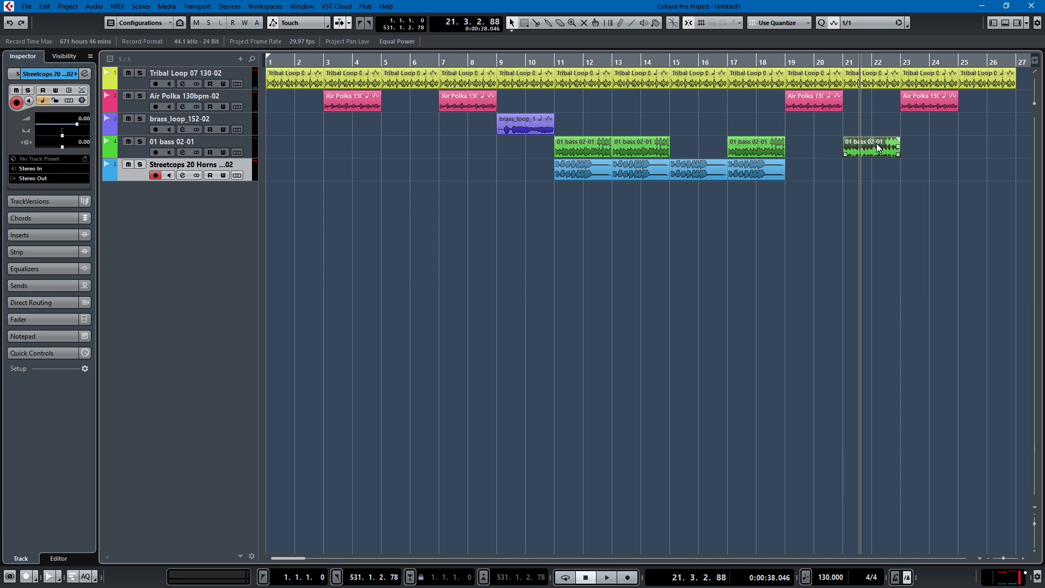
key("KP_Subtract")
Play on to the end of bar 26 and duplicate the last Tribal Loop 07 event to extend the drums to bar 29
key("space")
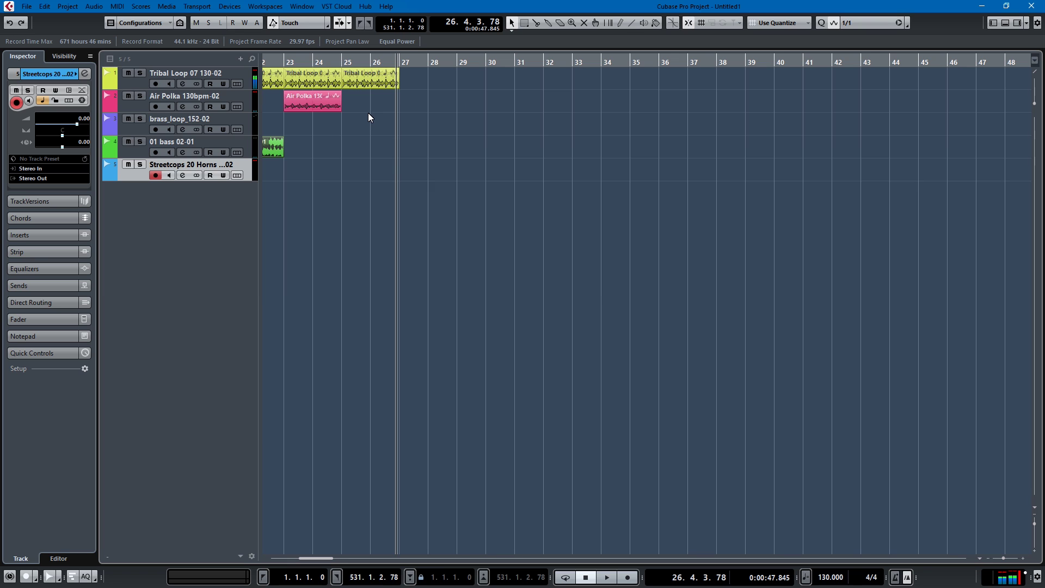
left_click(373, 81)
key("ctrl+d")
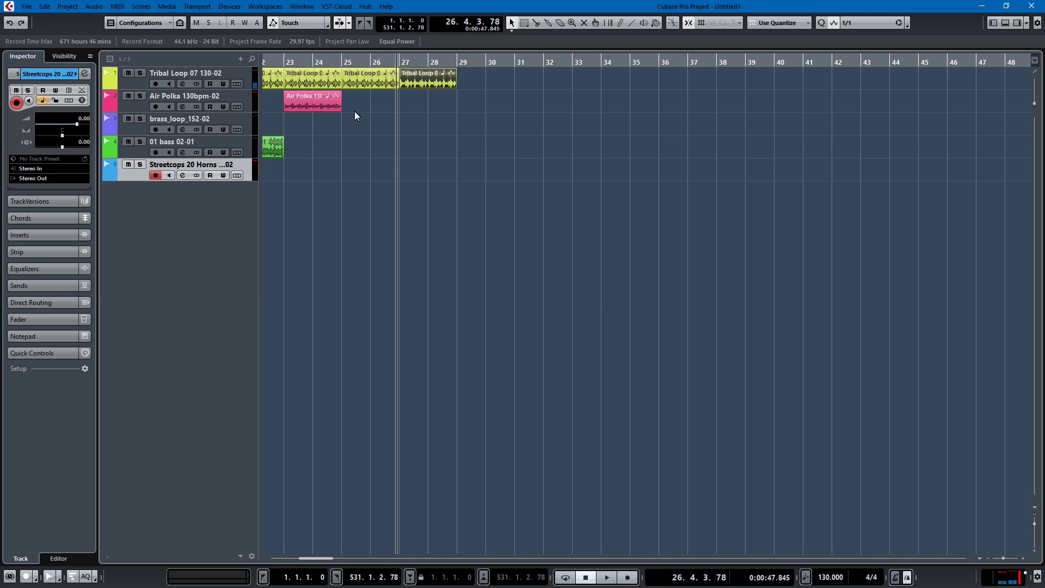
Copy the brass_loop_152 event from bar 9 to bar 27 and play on to the end of bar 28
key("g")
key("g")
key("g")
left_click(359, 126)
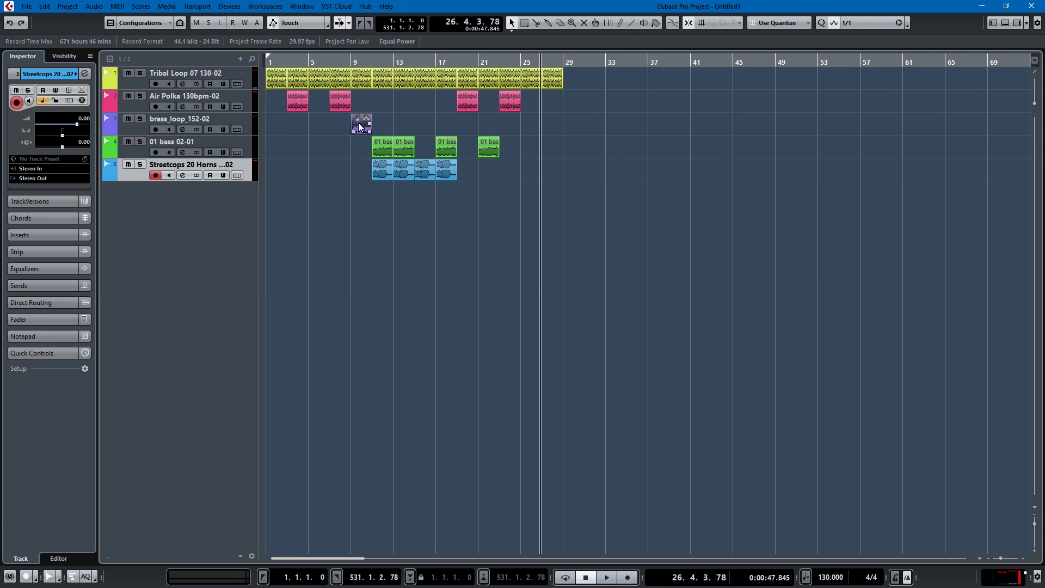
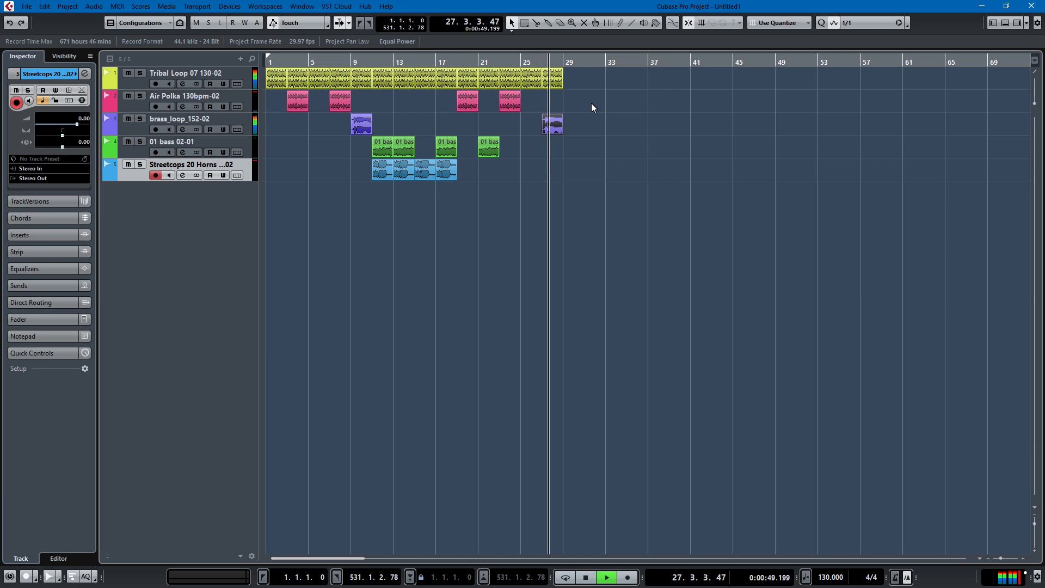
key("space")
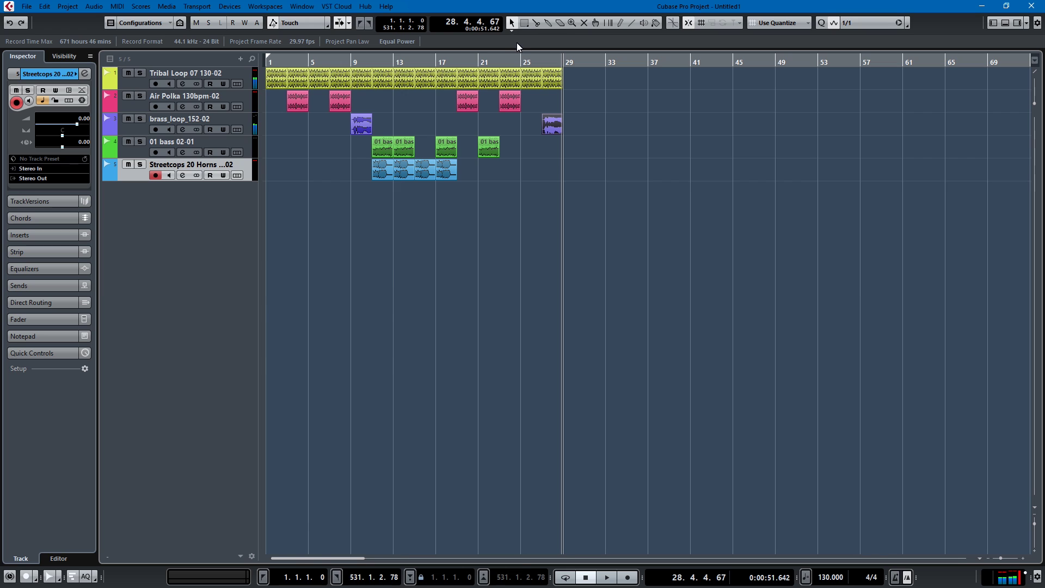
Open MediaBay, filter the loops to the Piano category and audition 05 piano A and Doodling Melody
key("F5")
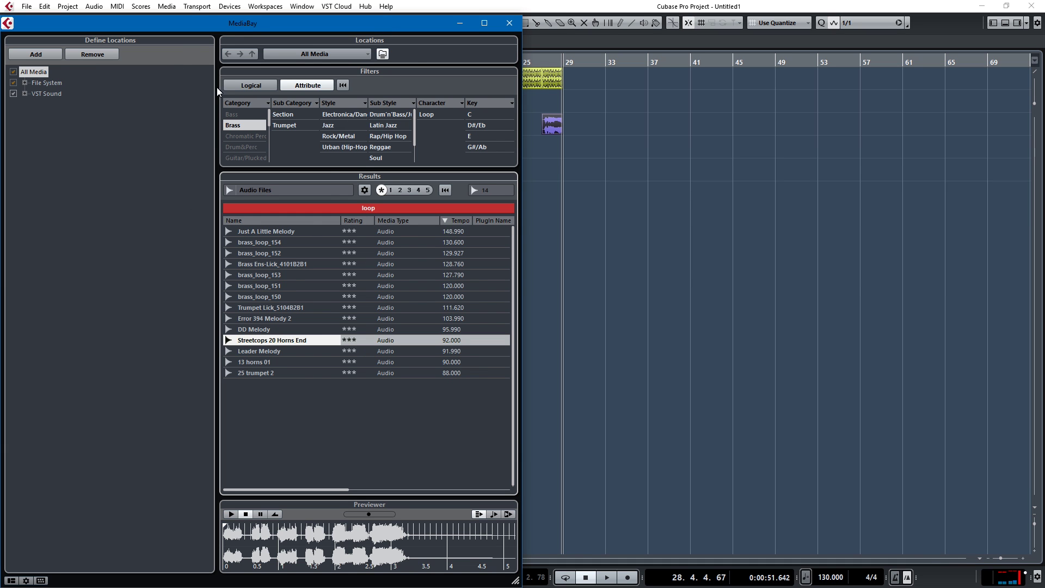
left_click(240, 134)
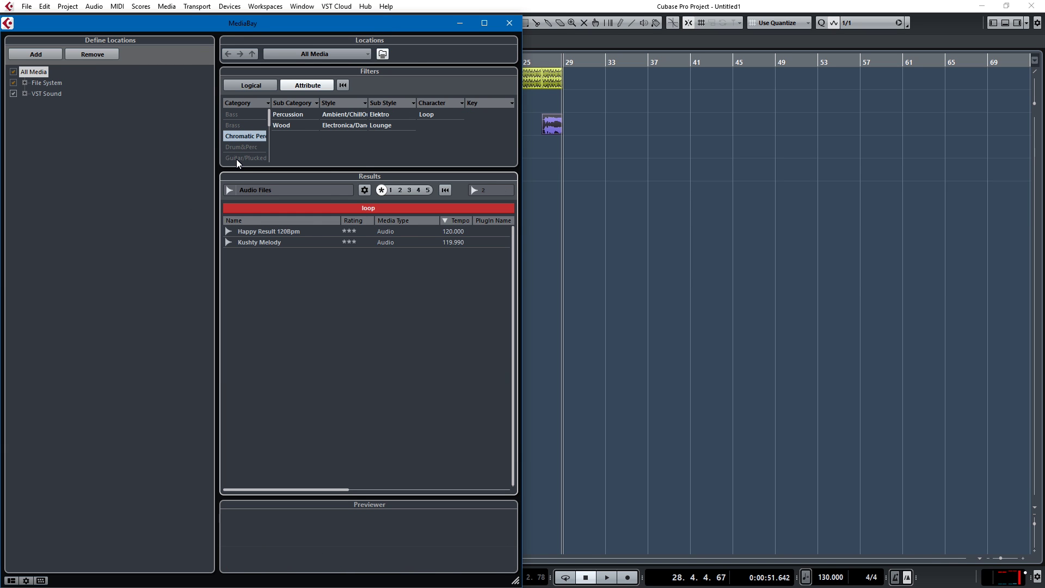
scroll(240, 147, "down", 3)
left_click(241, 148)
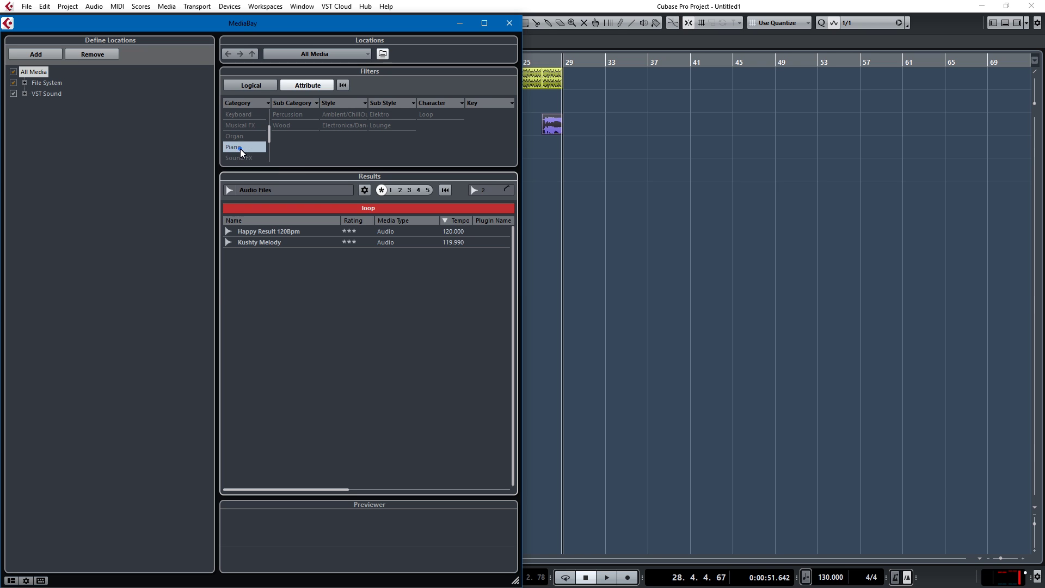
left_click(262, 233)
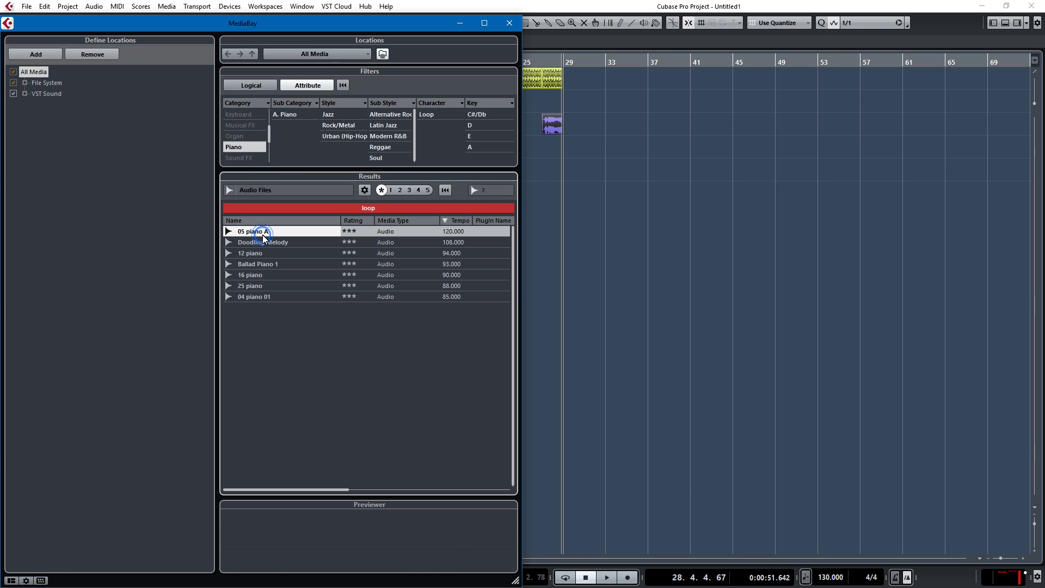
left_click(259, 243)
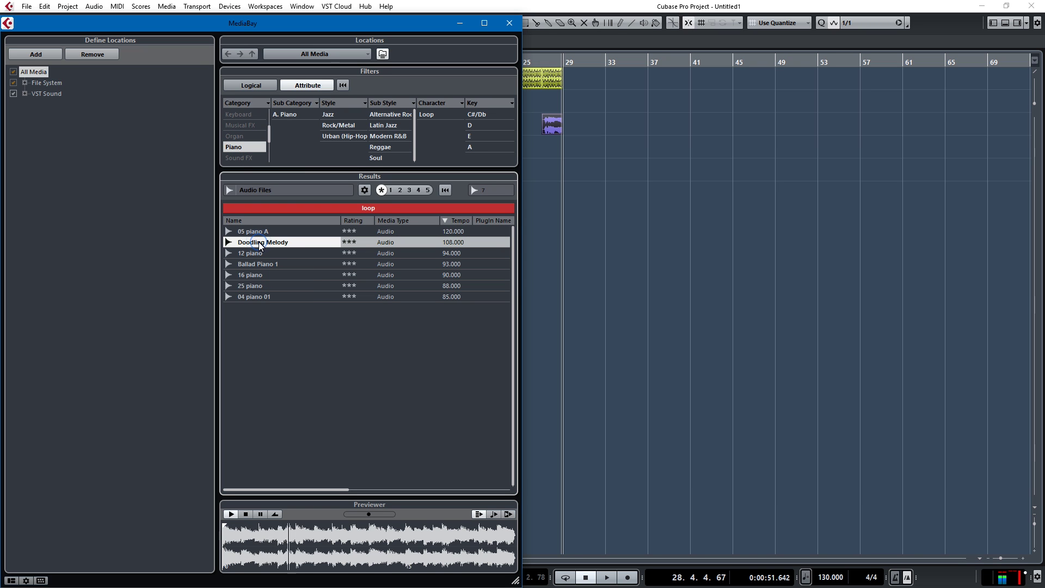
Audition loops in the Keyboard category and place Chilled Ibiza Melody on a new track at bar 29
left_click(243, 115)
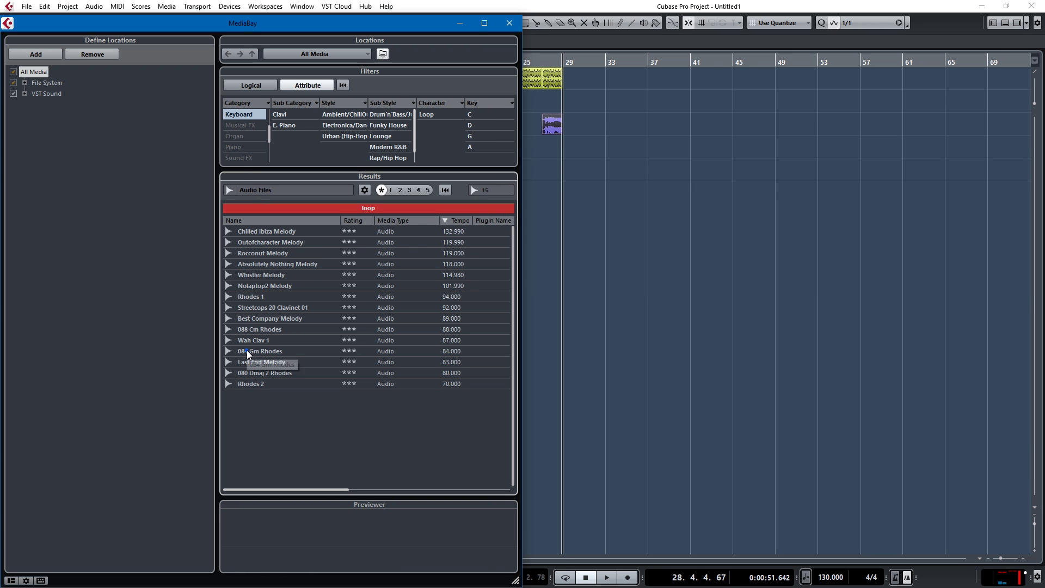
left_click(247, 350)
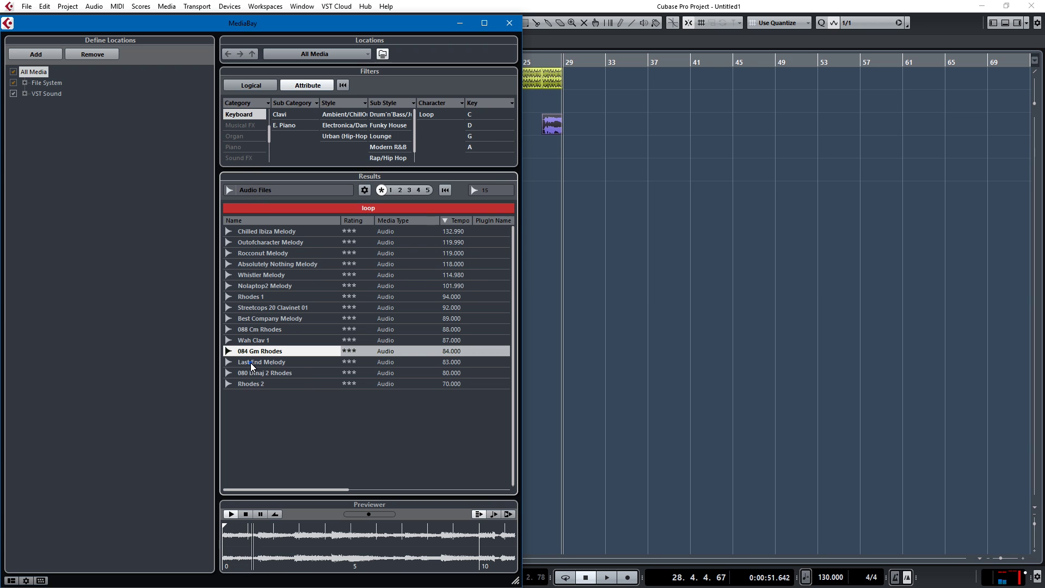
left_click(252, 363)
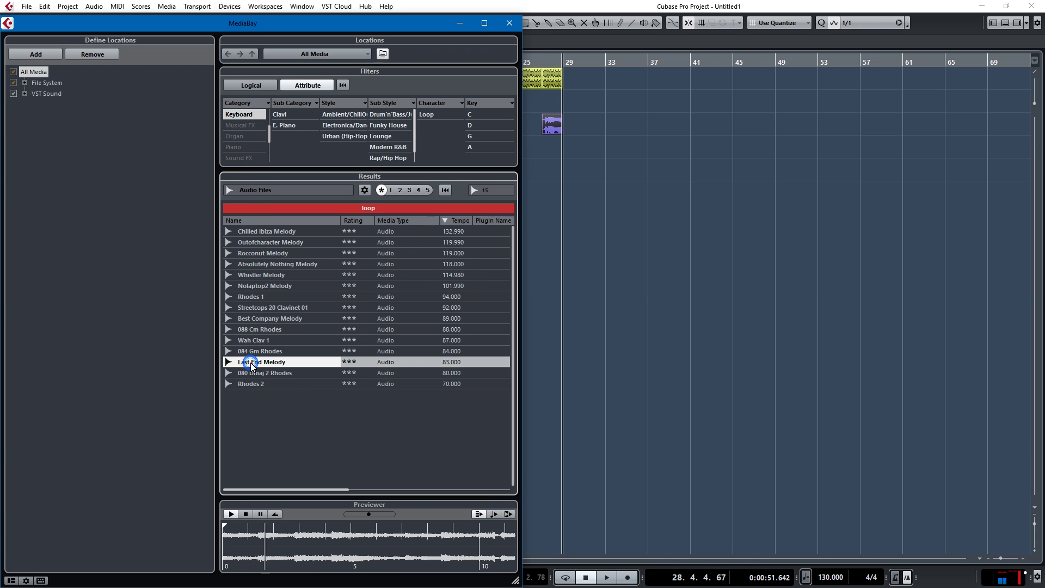
left_click(269, 276)
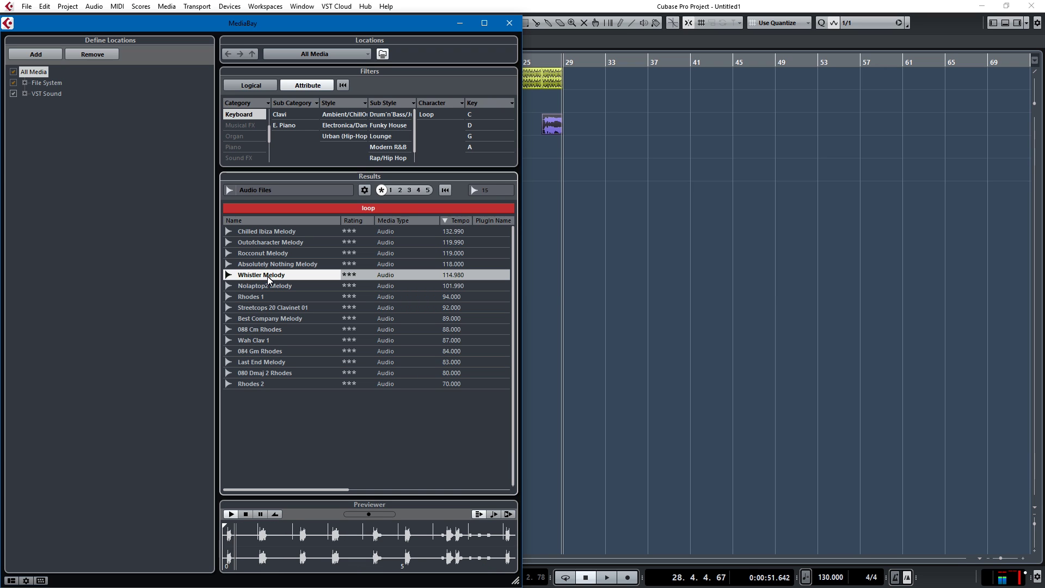
left_click(284, 233)
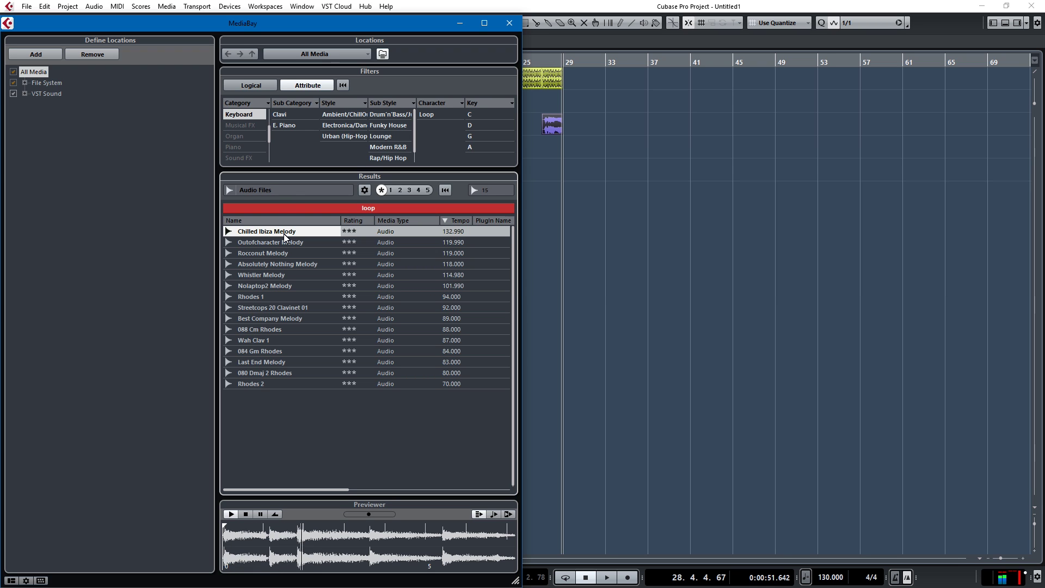
left_click_drag(276, 234, 567, 199)
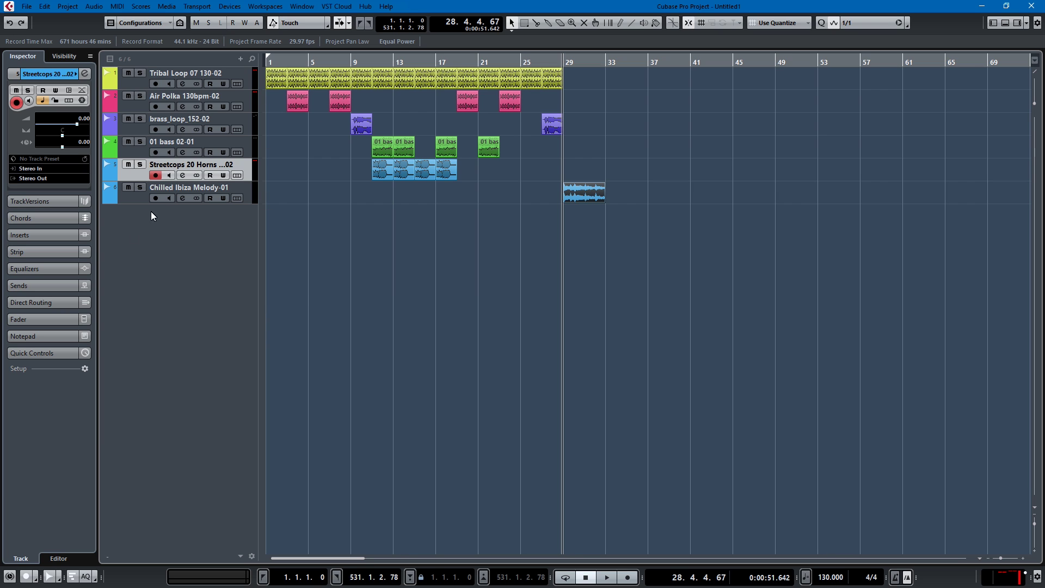
Reopen MediaBay, filter to the Drum&Perc category and audition loops including 06 175 drums01, Live Drums 140L03 and 05 Rock Grooves 140
key("F5")
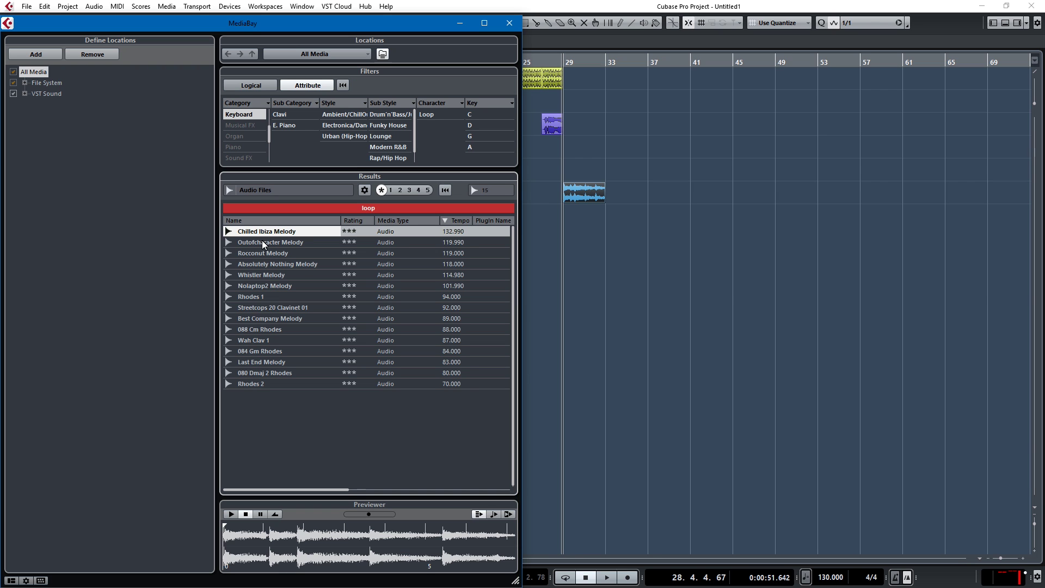
left_click(247, 125)
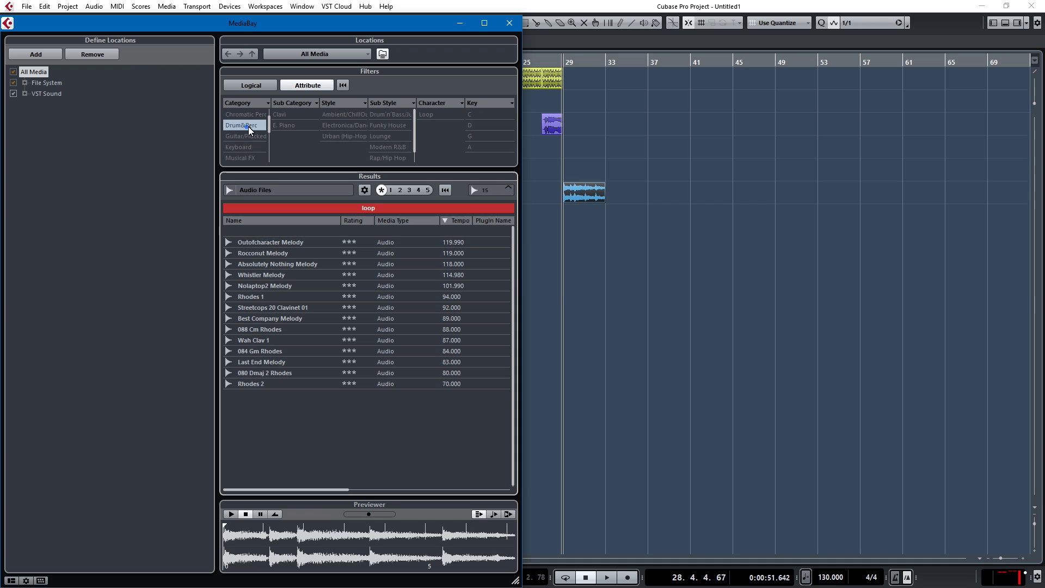
left_click(257, 329)
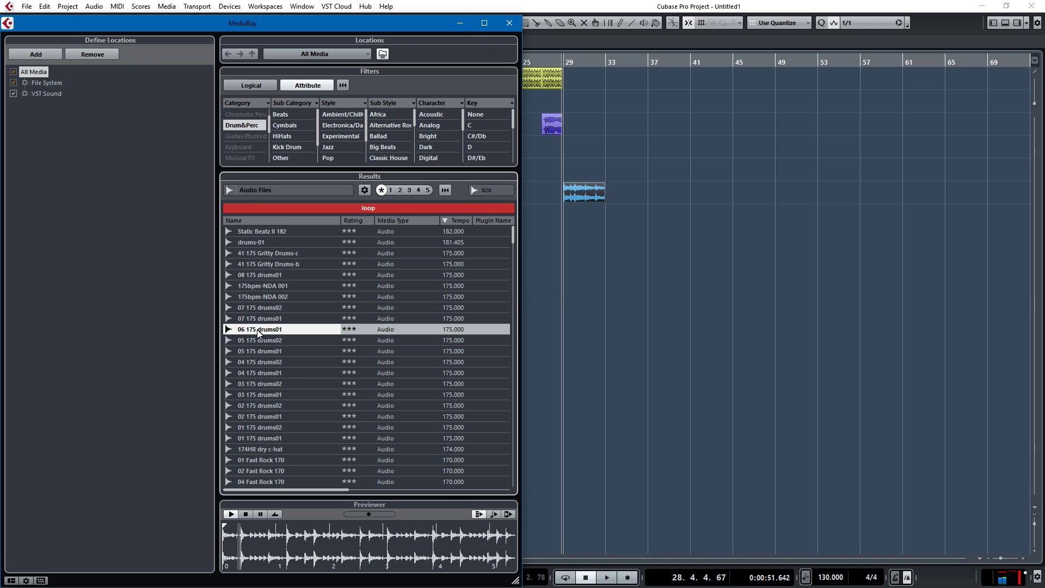
key("Down")
scroll(272, 373, "down", 10)
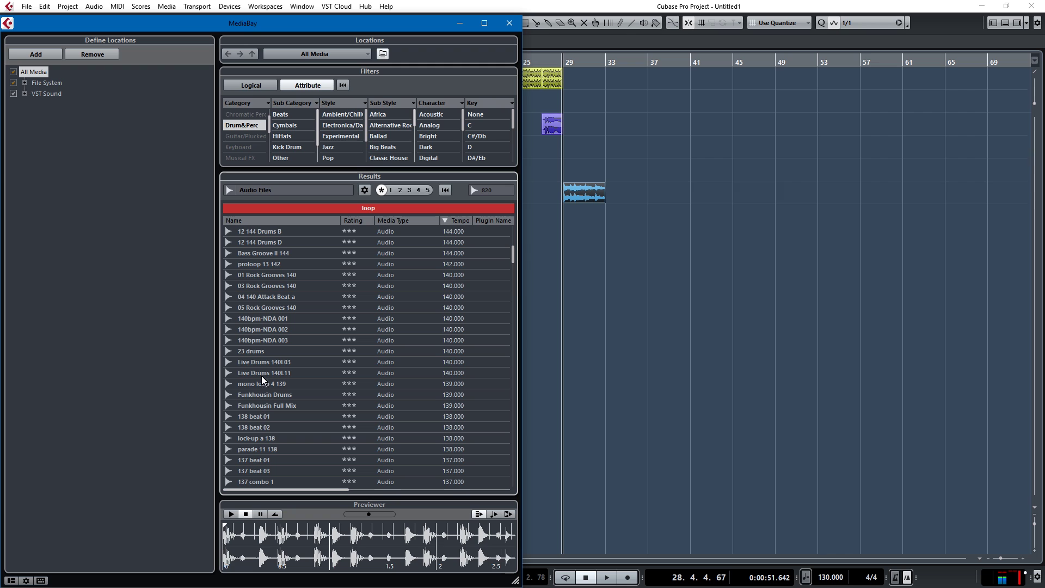
left_click(262, 366)
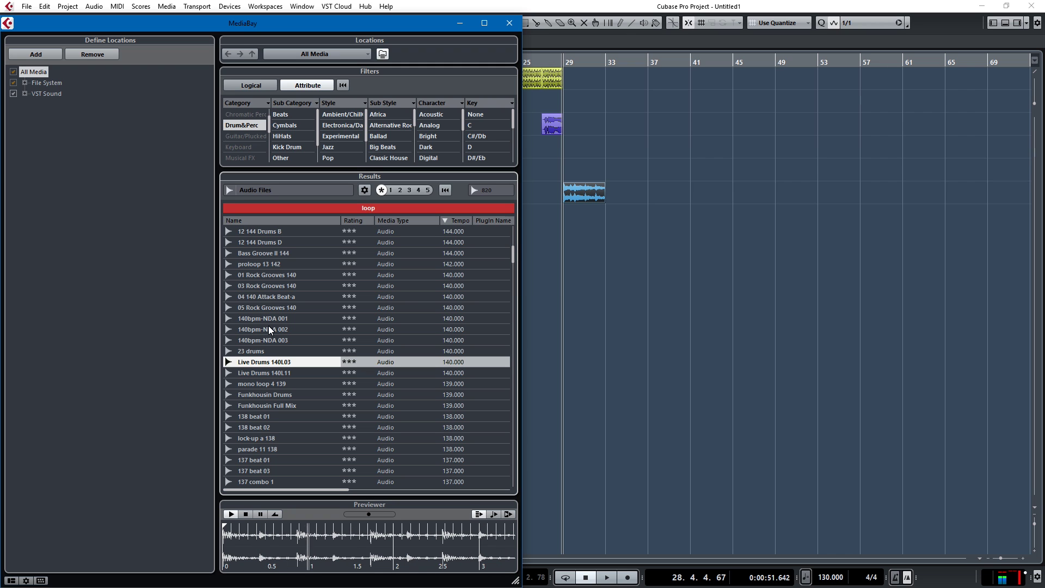
left_click(271, 309)
Audition the 133 BPM drum loops Elektro 3 16, Detroit 2 Comp 02, House 2 82, Codec 133bpm and House 2 65
scroll(262, 337, "down", 5)
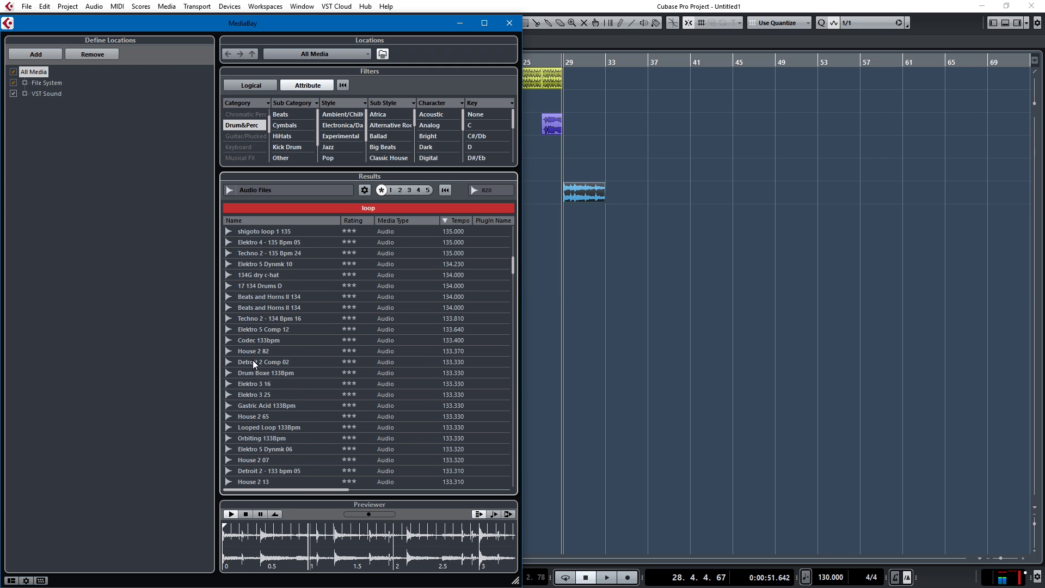
left_click(250, 382)
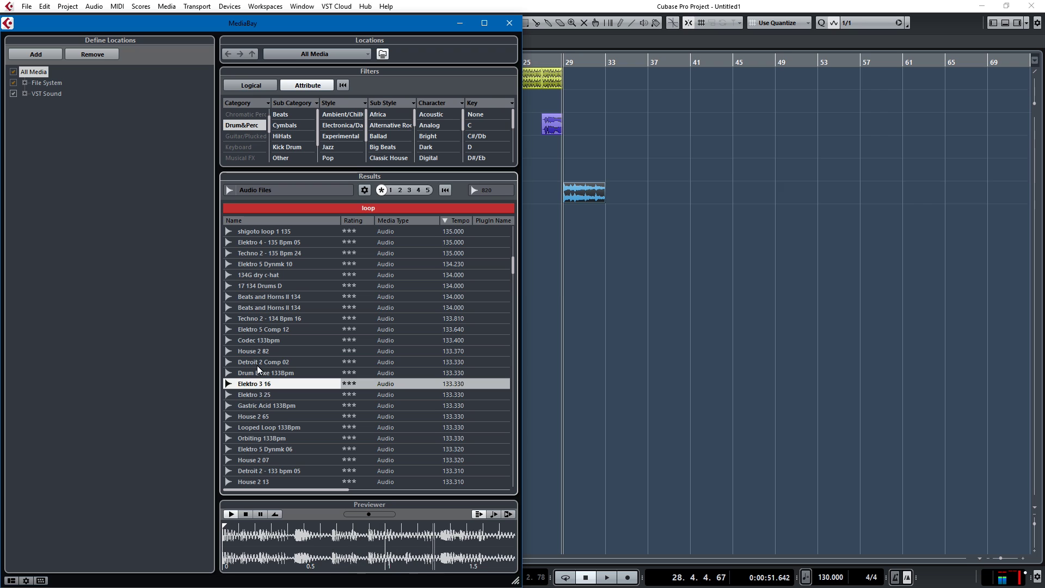
left_click(258, 364)
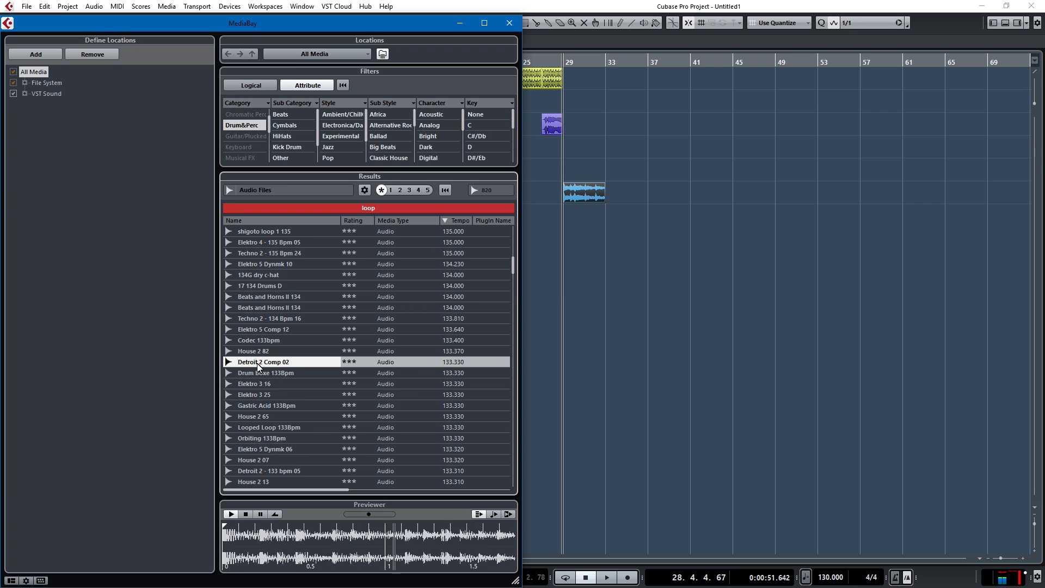
left_click(259, 353)
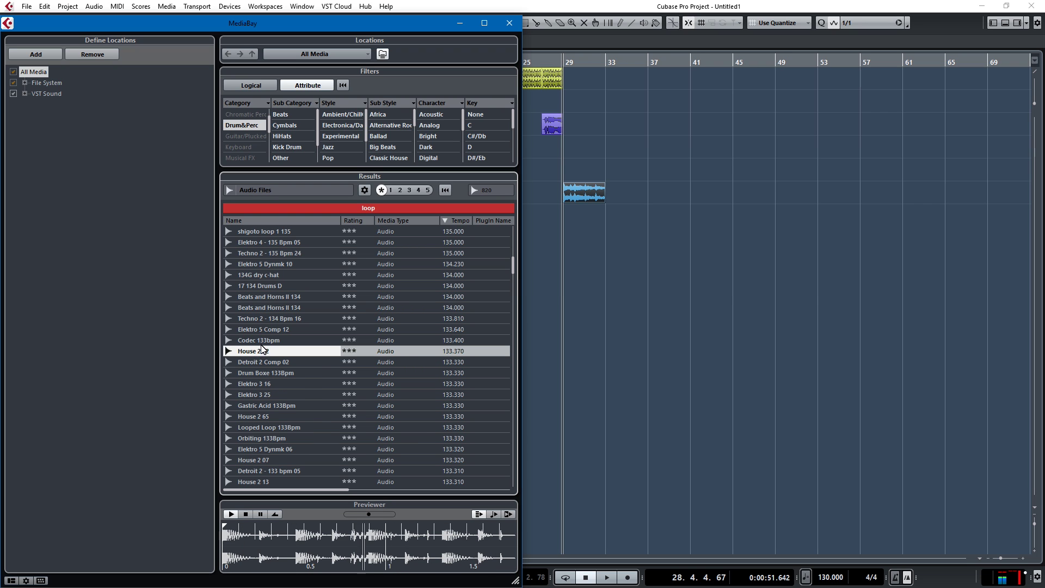
left_click(261, 343)
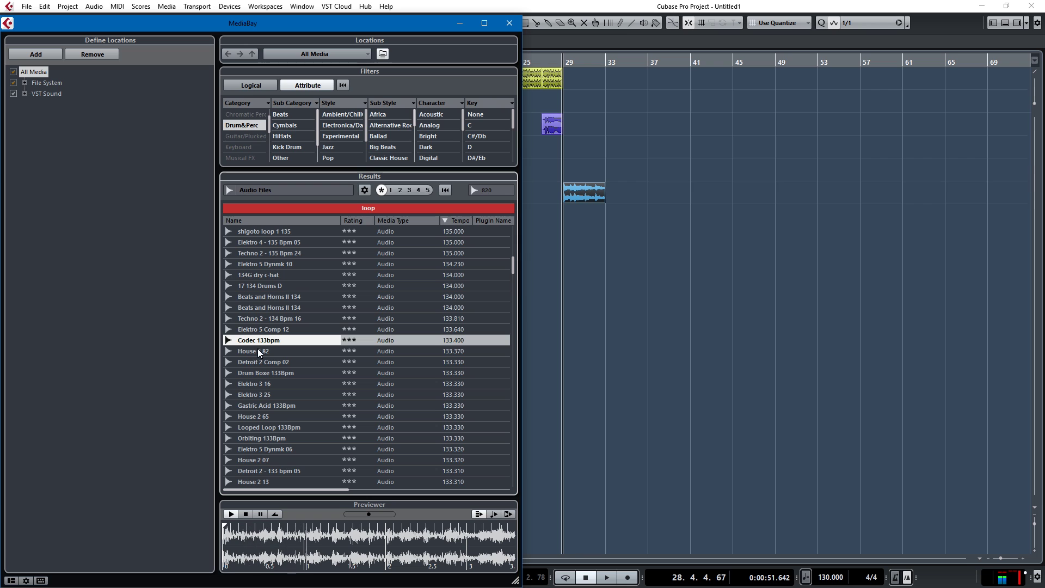
left_click(258, 419)
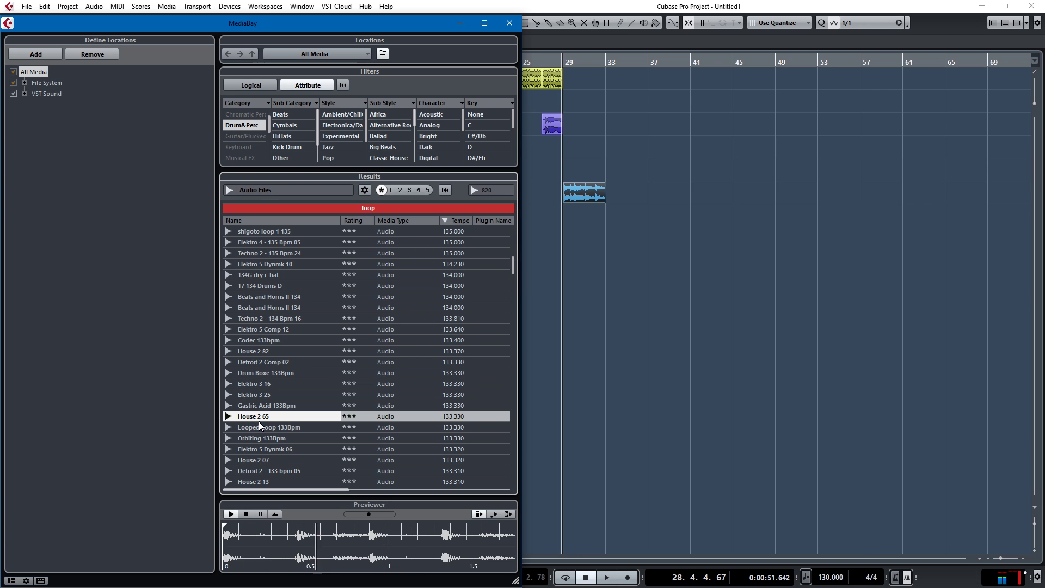
Sort the Drum&Perc loop results by name and look through the list back towards its beginning
scroll(258, 422, "down", 5)
scroll(306, 374, "down", 5)
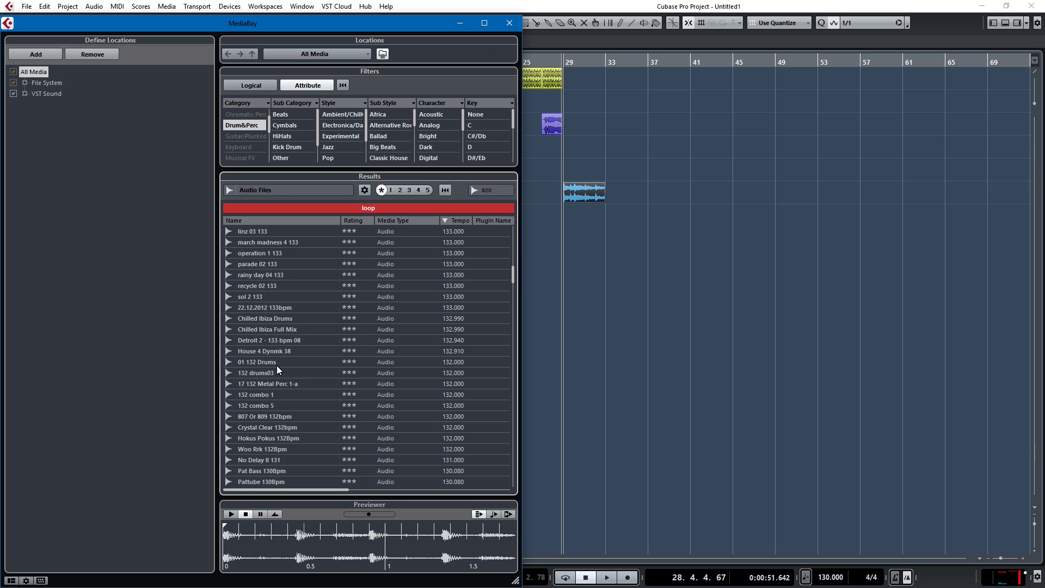
left_click(270, 220)
scroll(264, 337, "up", 15)
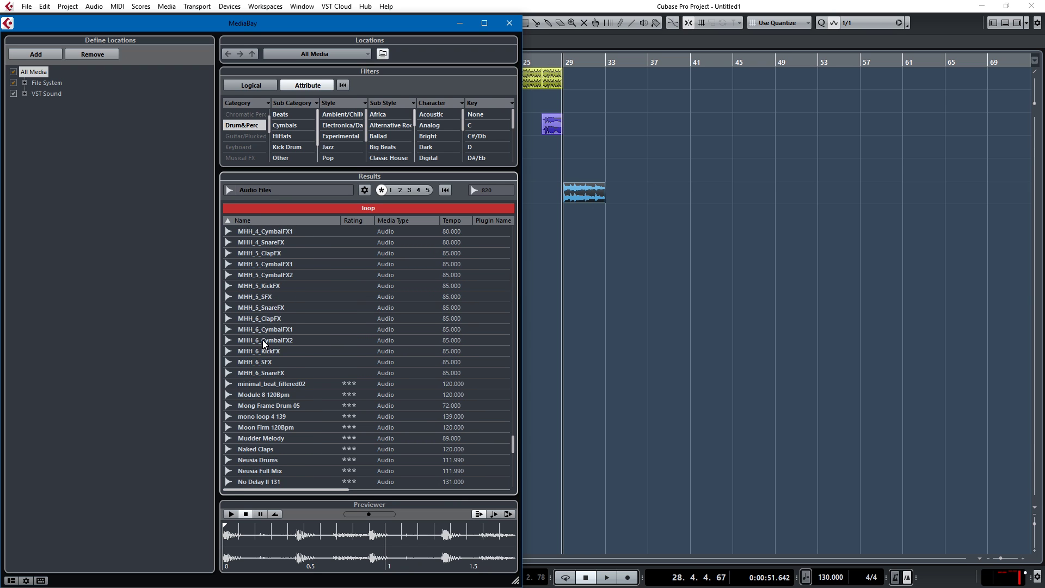
scroll(287, 320, "up", 20)
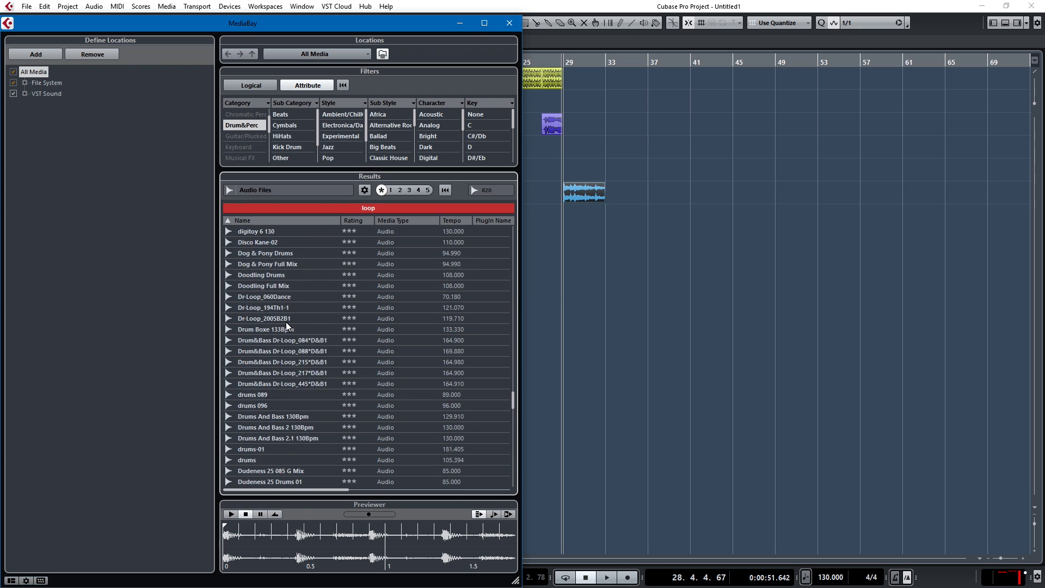
scroll(285, 326, "up", 7)
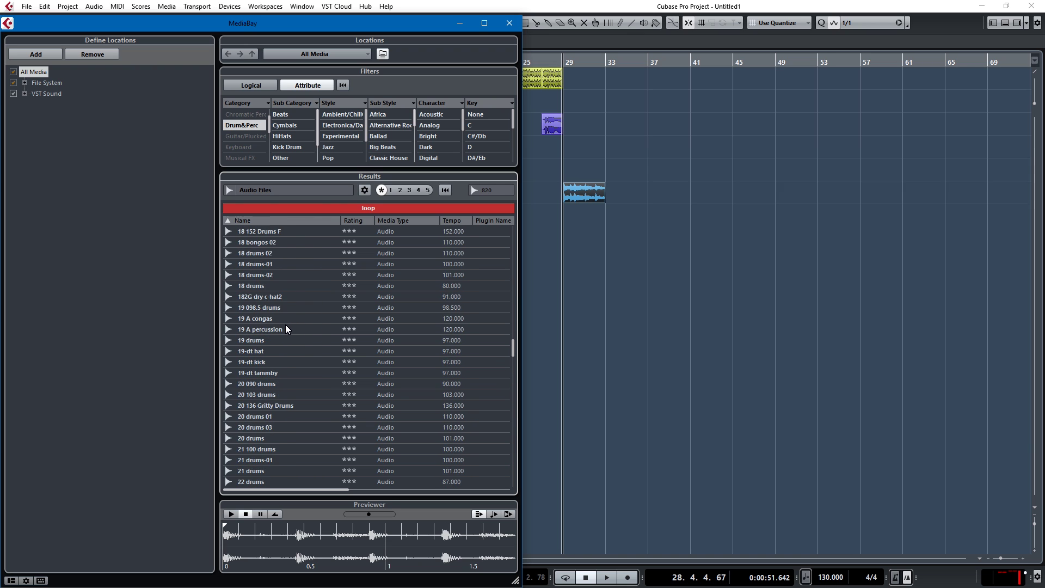
scroll(285, 324, "up", 5)
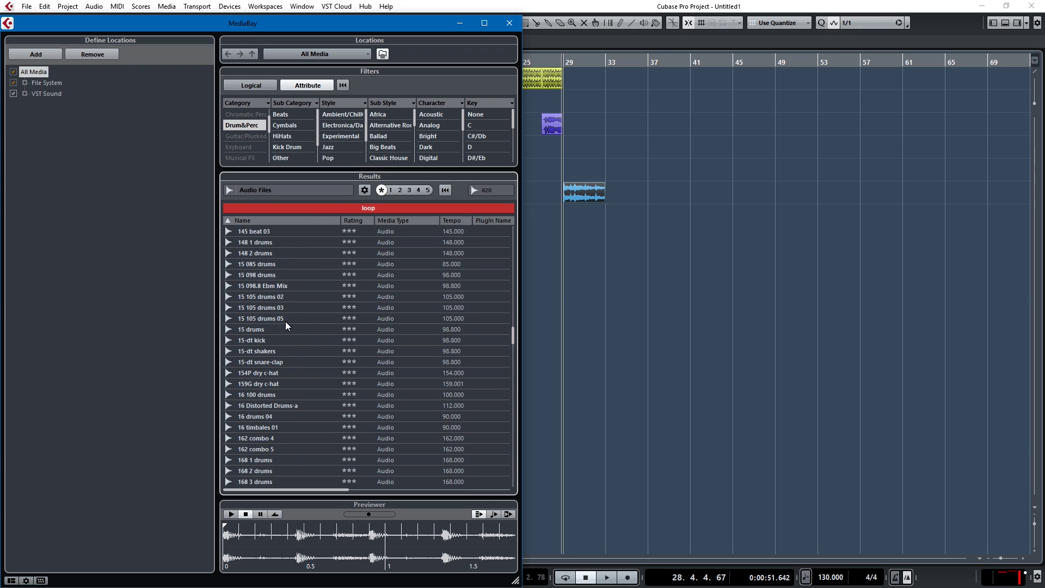
scroll(285, 323, "up", 15)
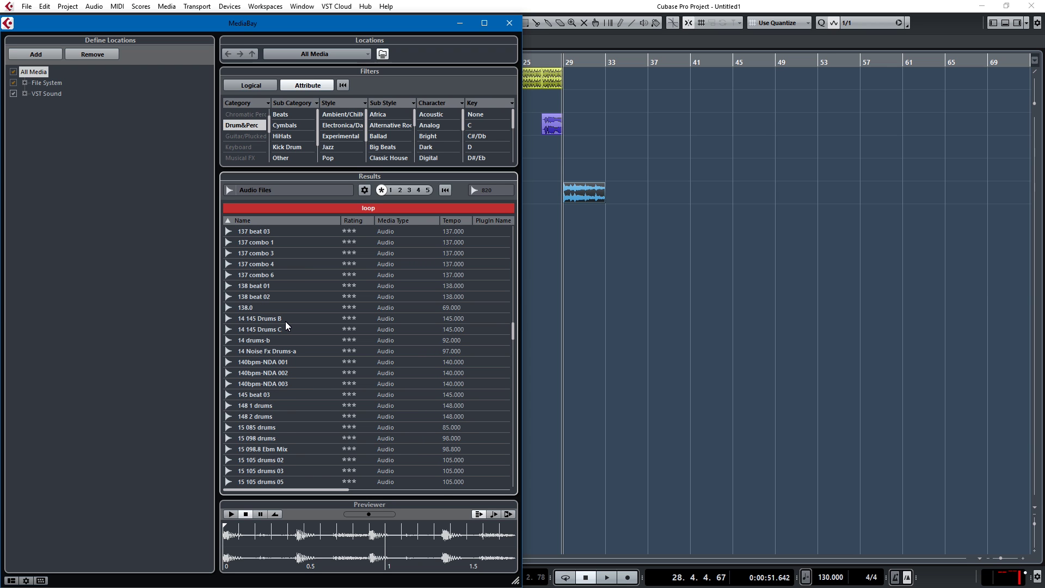
scroll(284, 323, "up", 20)
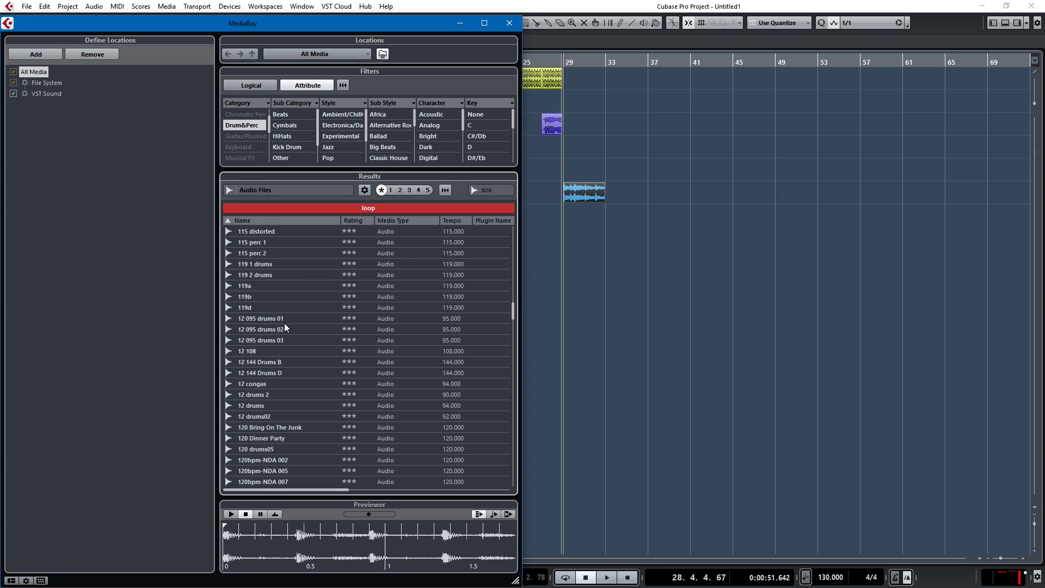
scroll(287, 325, "up", 5)
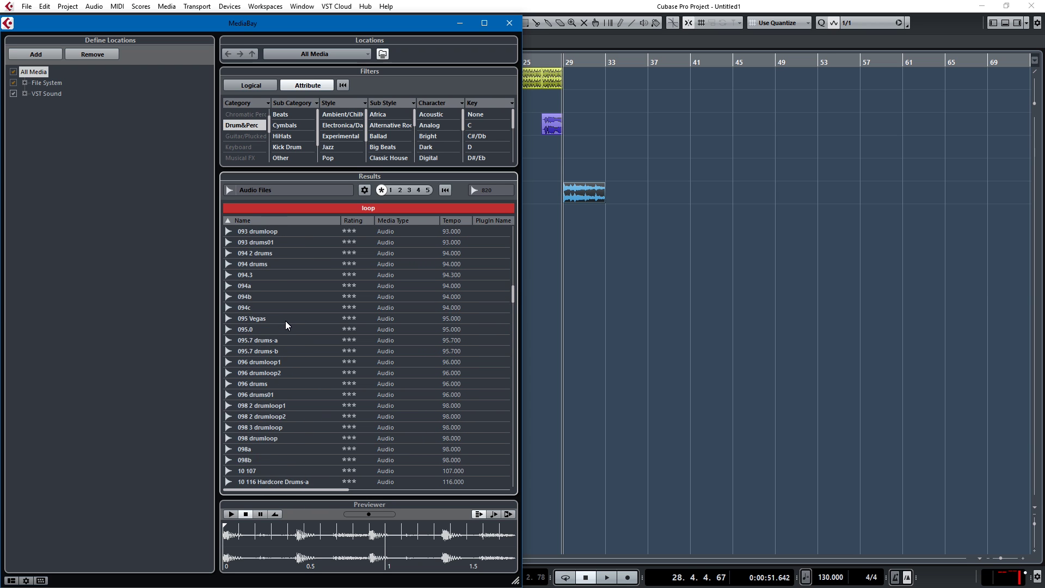
scroll(285, 323, "up", 20)
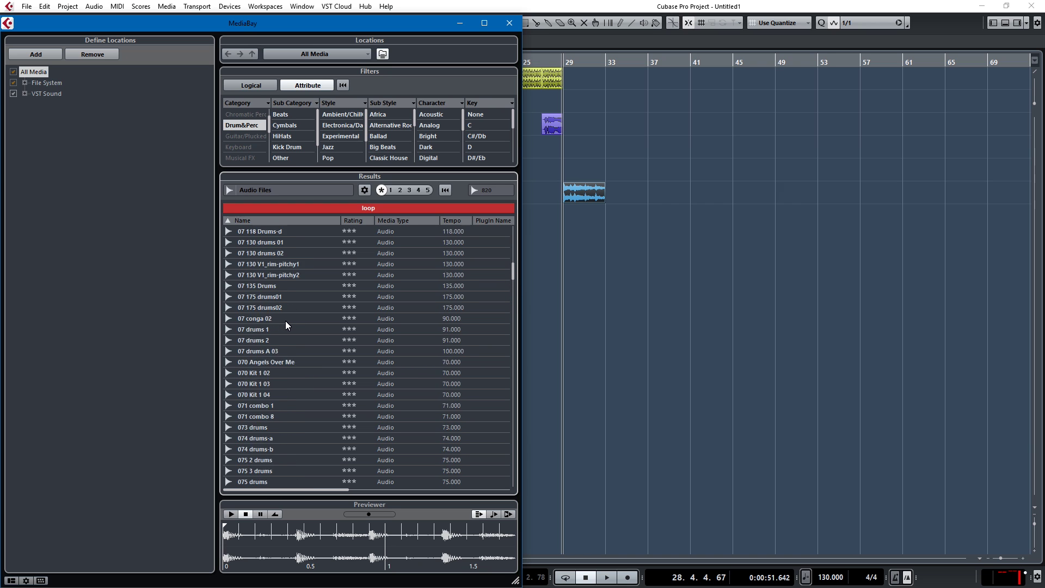
scroll(286, 322, "up", 10)
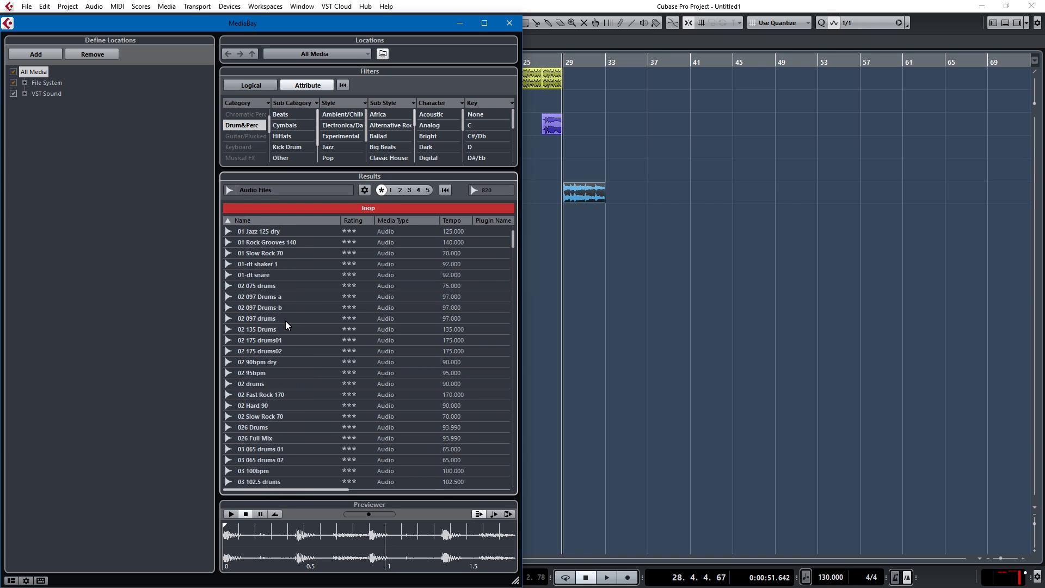
Audition the drum loop 01 098.5 drums01 and place it on a new track at bar 29
left_click(275, 255)
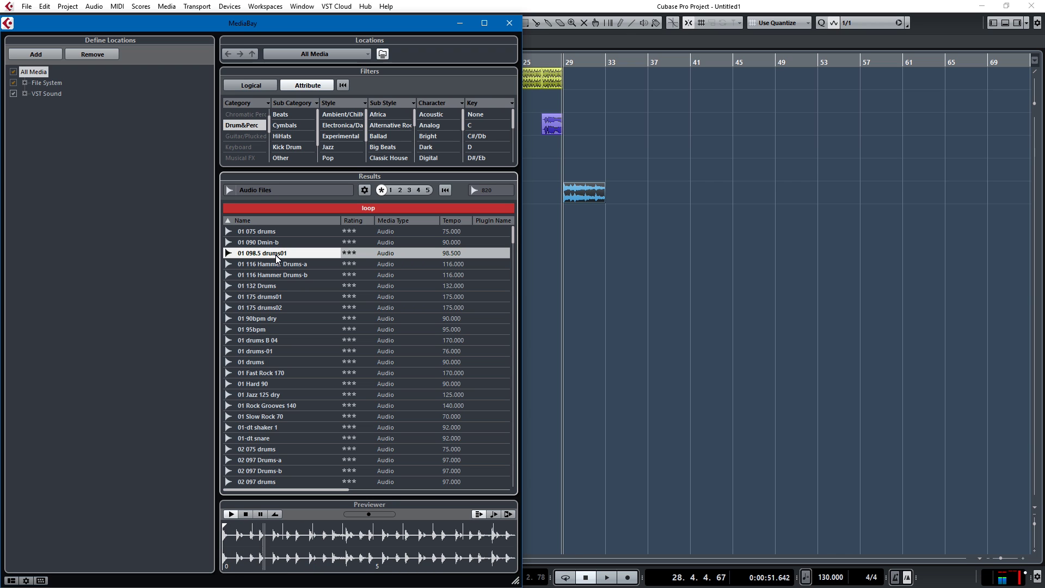
left_click_drag(274, 260, 565, 206)
left_click(566, 207)
Duplicate the Chilled Ibiza Melody clip to bars 33 and 37 and repeat the 01 098.5 drums01 clip once, playing from bar 29
left_click(573, 192)
key("ctrl+d")
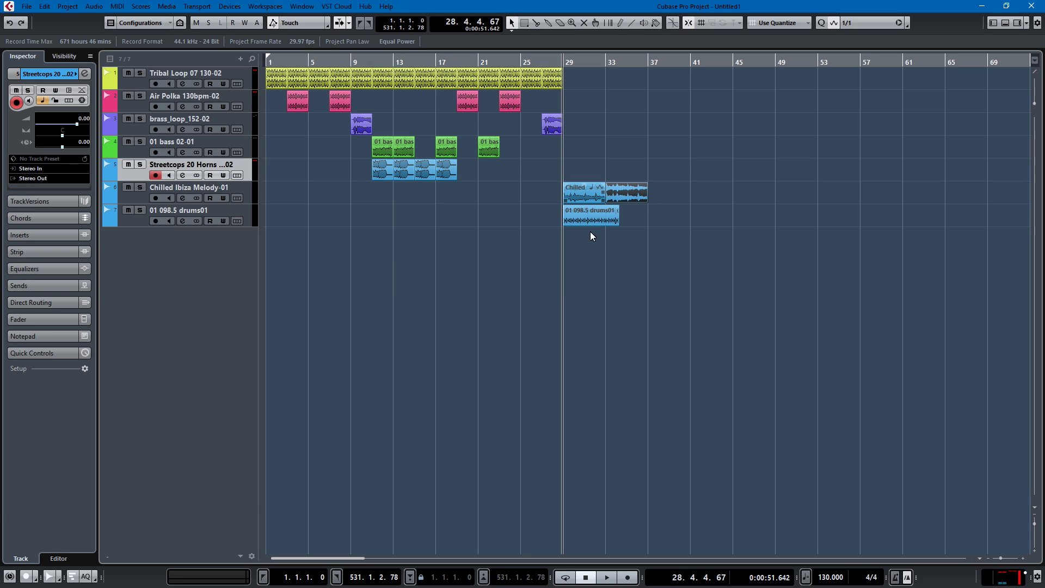
left_click(588, 219)
key("space")
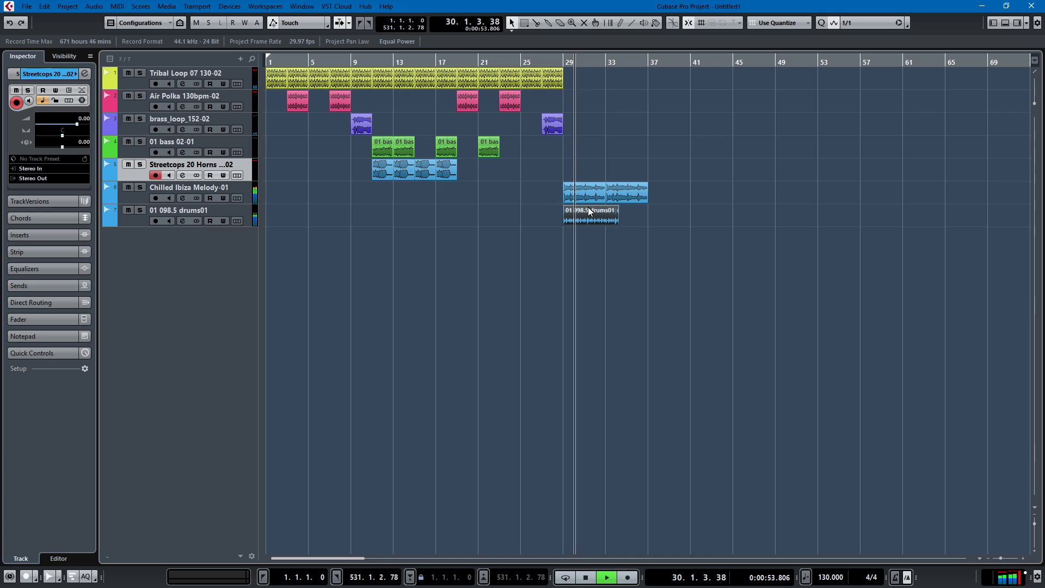
key("ctrl+d")
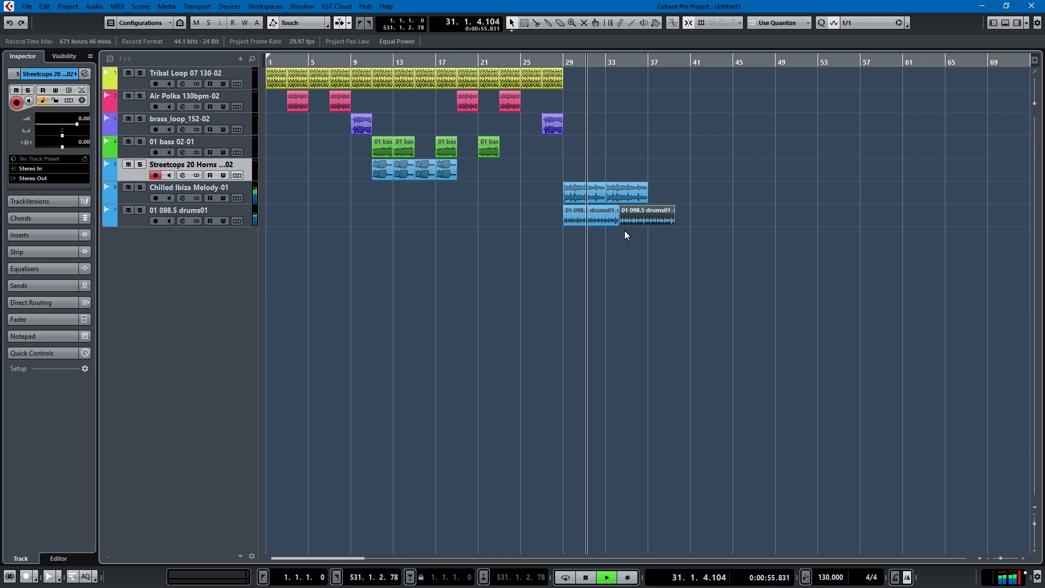
left_click(631, 194)
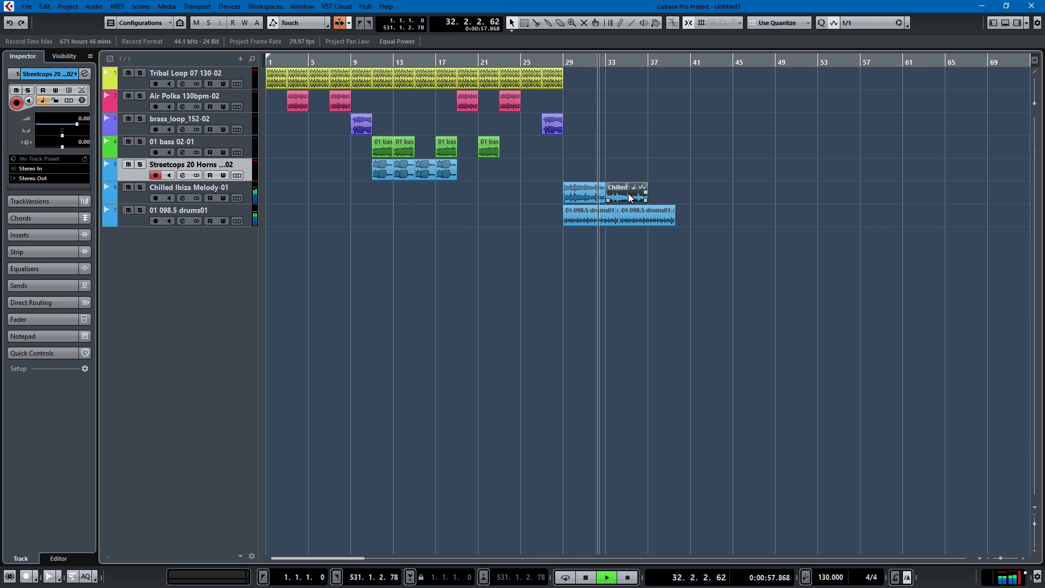
key("ctrl+d")
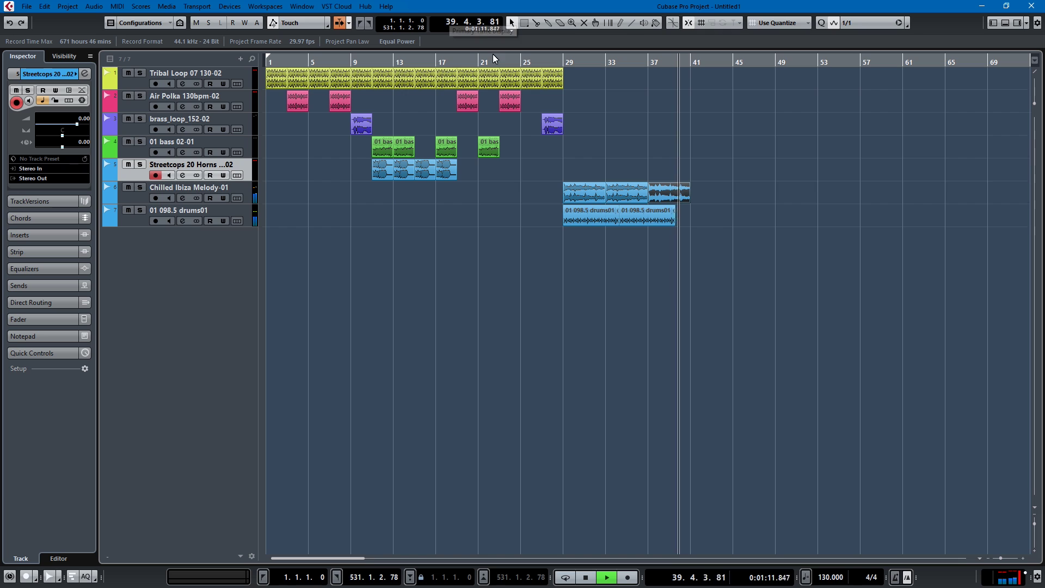
Stop playback and copy the brass_loop_152-02 clip from bar 27 to bar 41
key("space")
left_click_drag(557, 127, 703, 134)
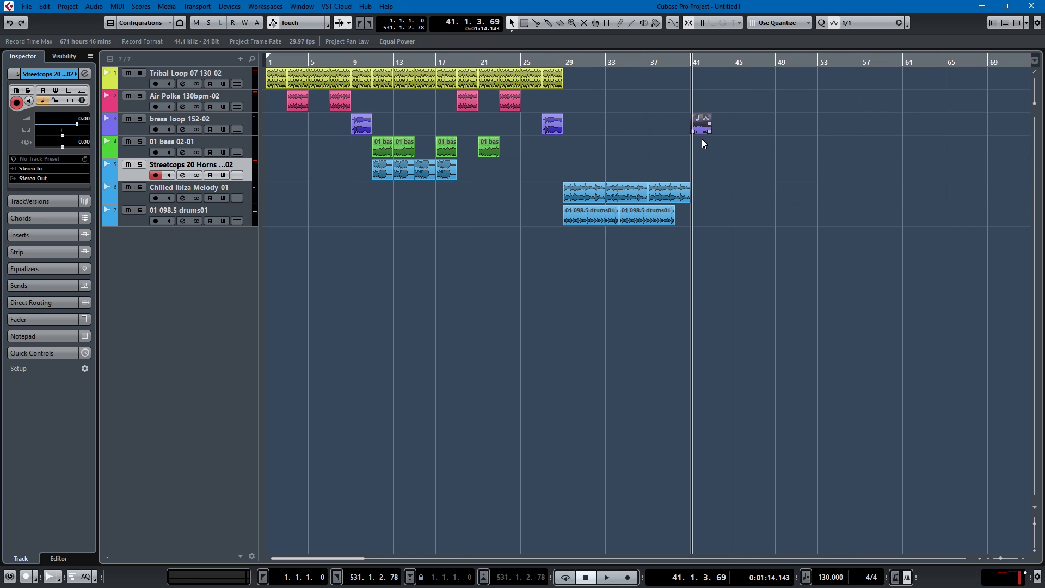
scroll(699, 164, "up", 5)
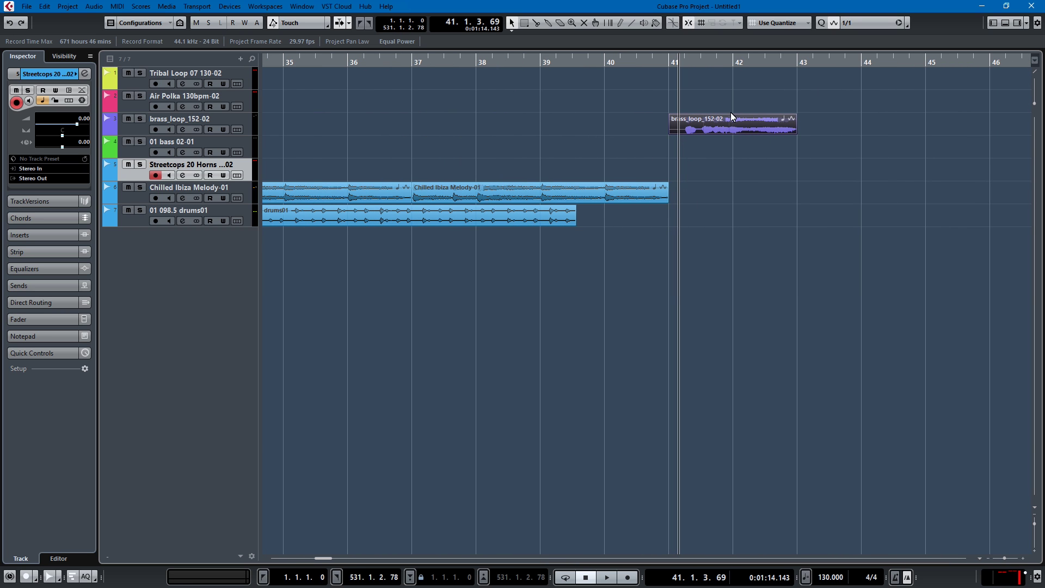
With the quantize grid at 1/4, shift the copied brass loop one beat earlier and stretch its end to bar 43
left_click(870, 23)
left_click(859, 71)
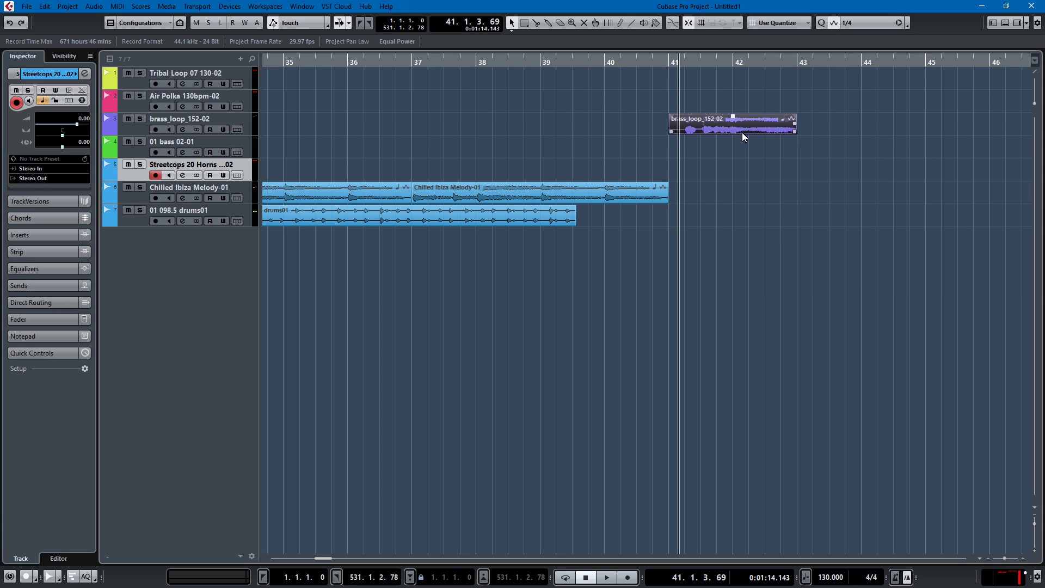
left_click_drag(735, 129, 724, 126)
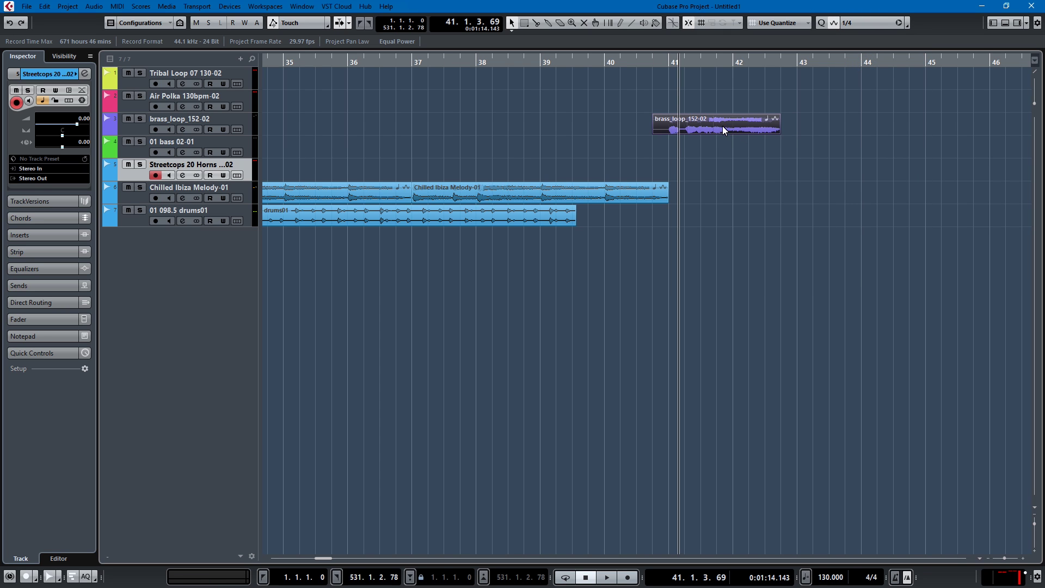
scroll(673, 162, "up", 2)
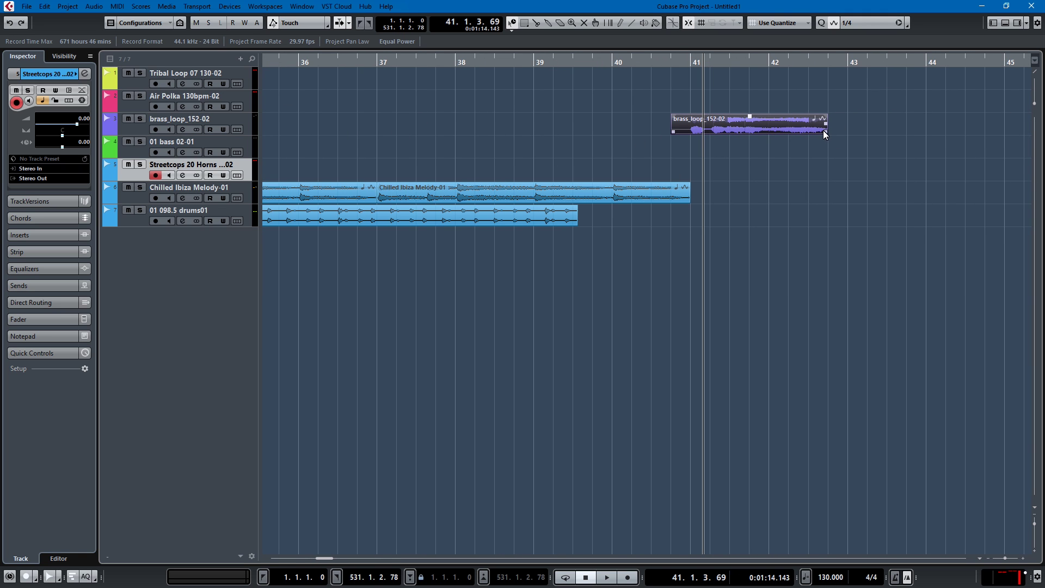
left_click_drag(826, 131, 839, 130)
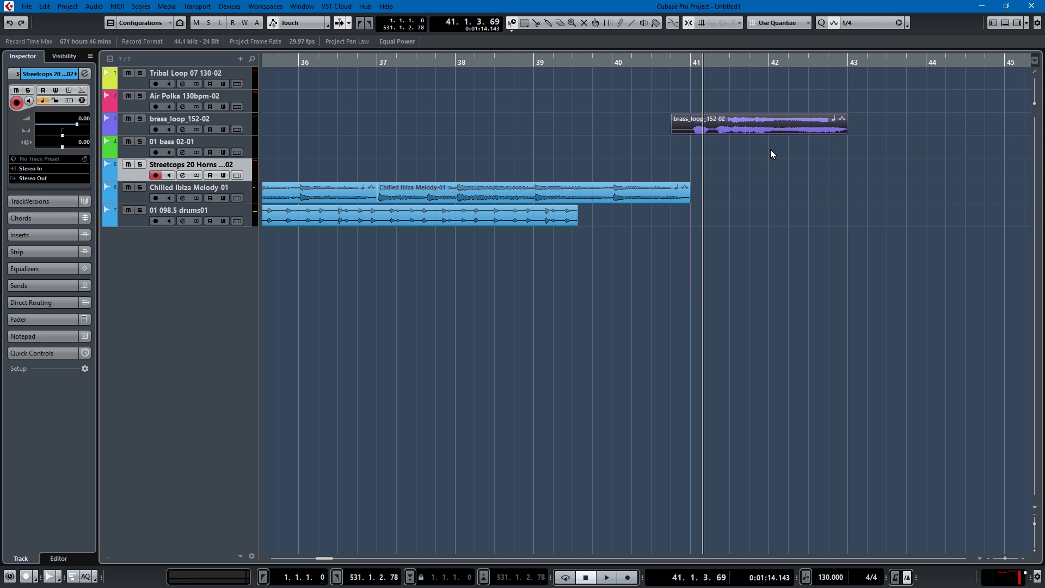
Copy the Tribal Loop and Air Polka clips from bar 23 to bar 43, and move the bar 27 Tribal Loop clip to bar 45
scroll(696, 144, "down", 4)
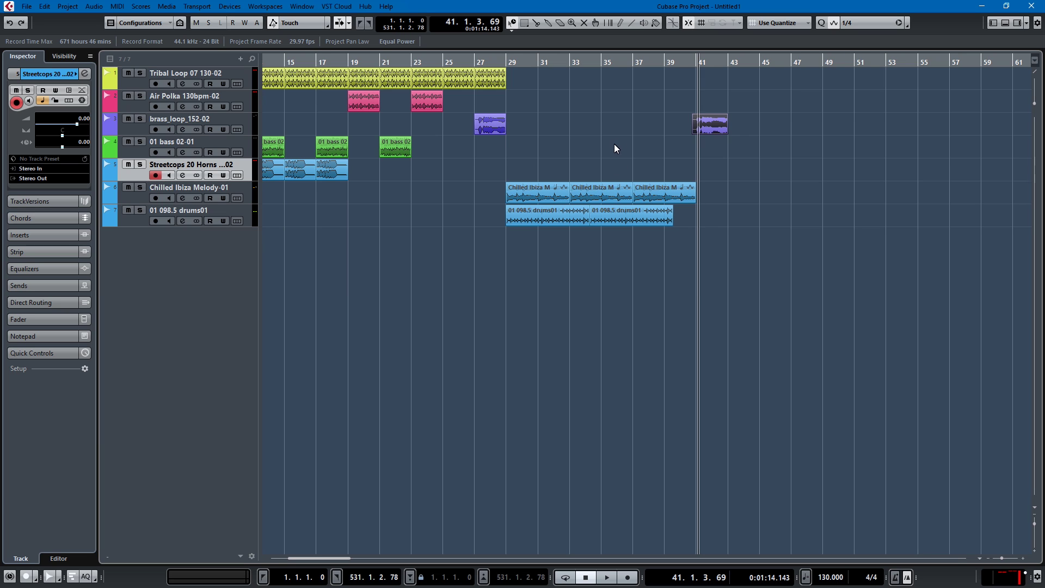
left_click_drag(434, 133, 431, 78)
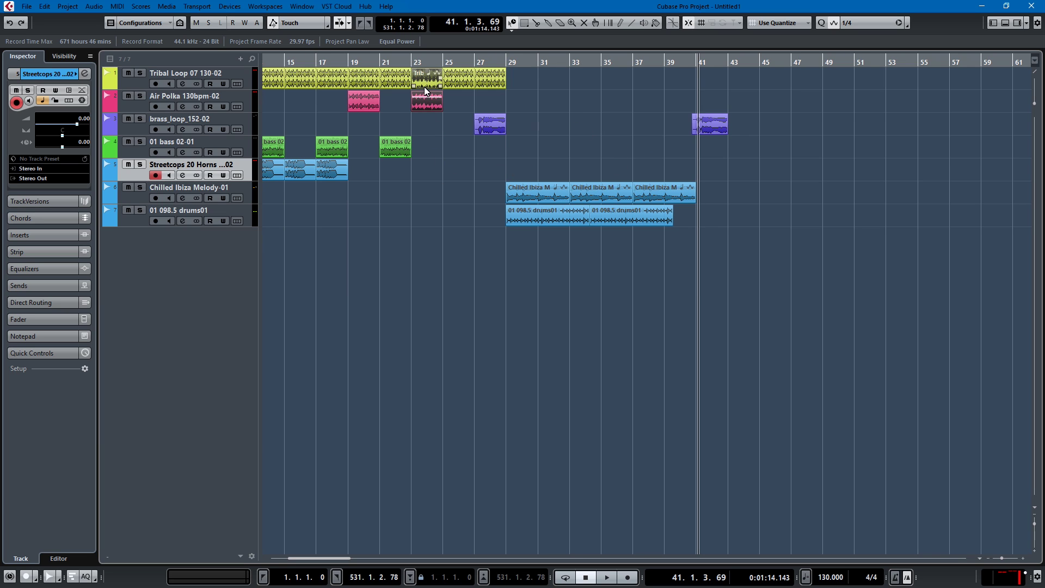
left_click_drag(426, 87, 745, 85)
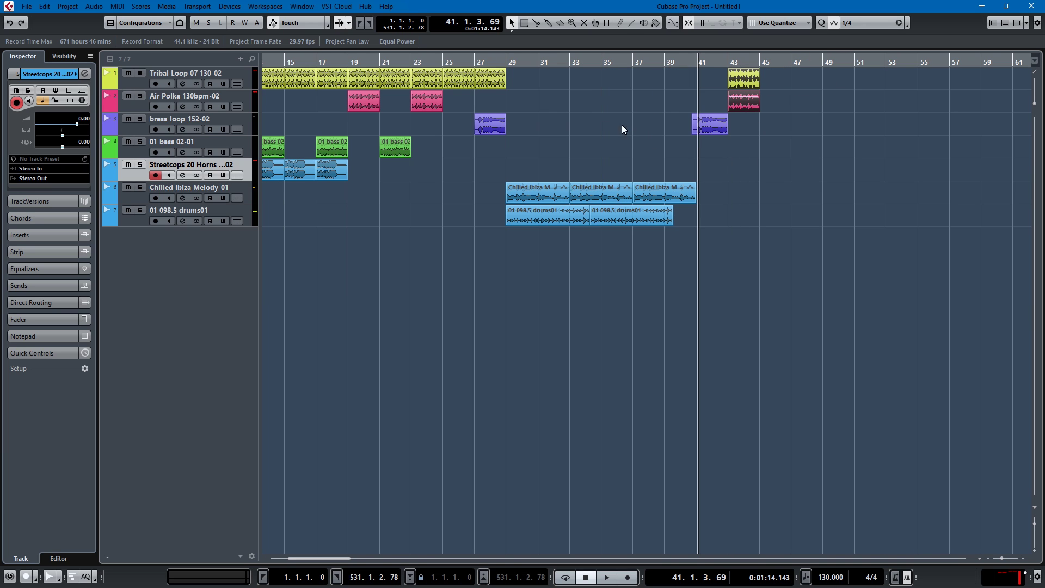
left_click_drag(498, 83, 785, 85)
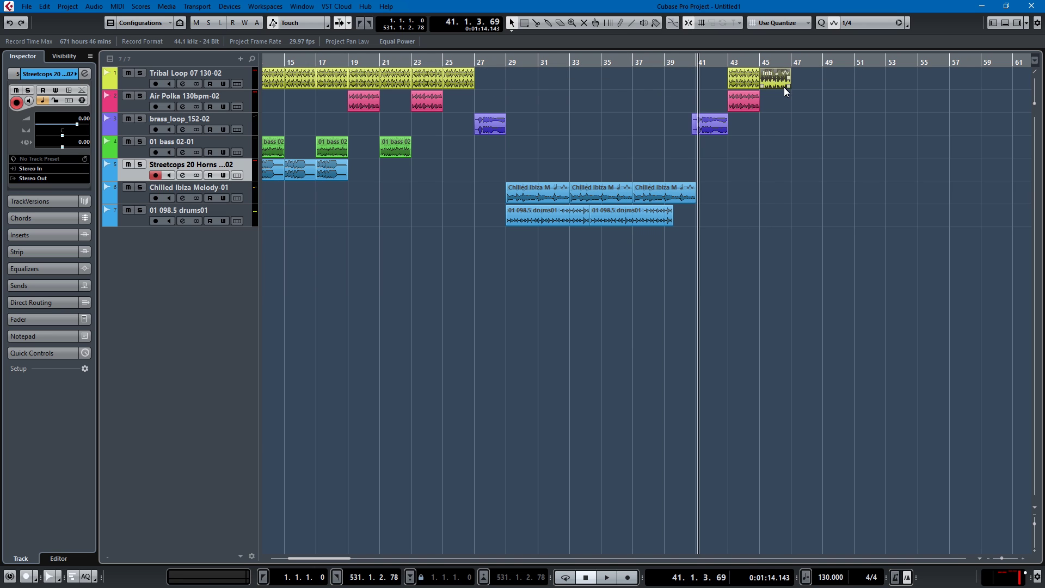
Copy the Tribal Loop and Air Polka clips from bar 23 to bar 47, and duplicate the Tribal Loop clip to bar 49
left_click_drag(429, 131, 431, 83)
left_click_drag(923, 60, 811, 81)
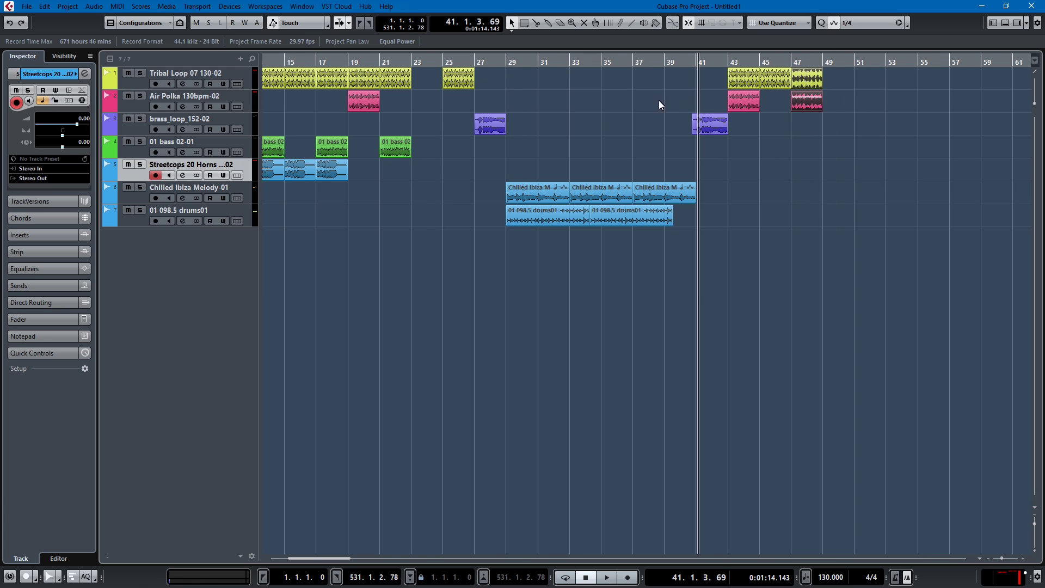
key("ctrl+z")
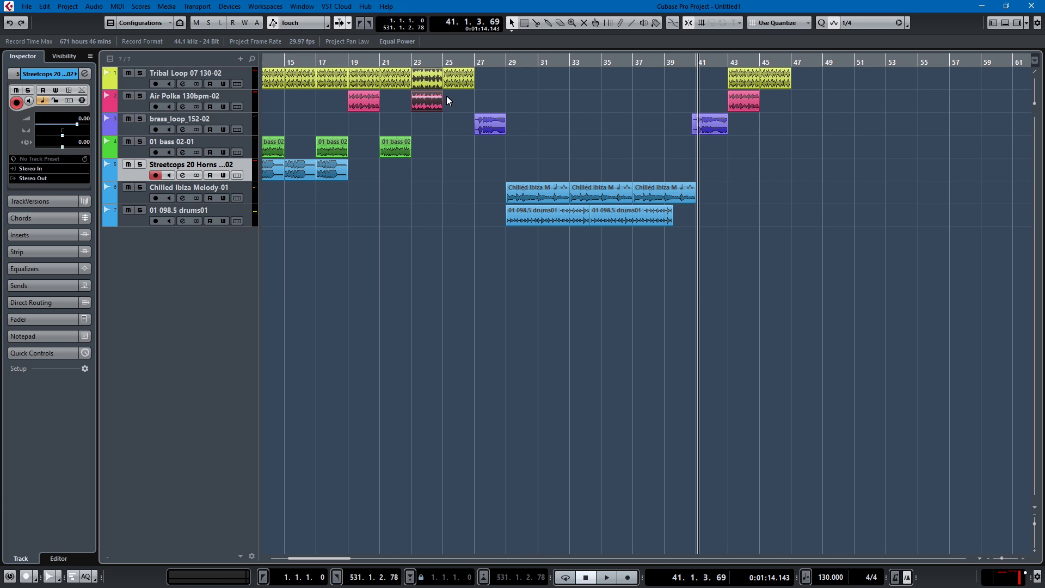
left_click_drag(436, 81, 816, 82)
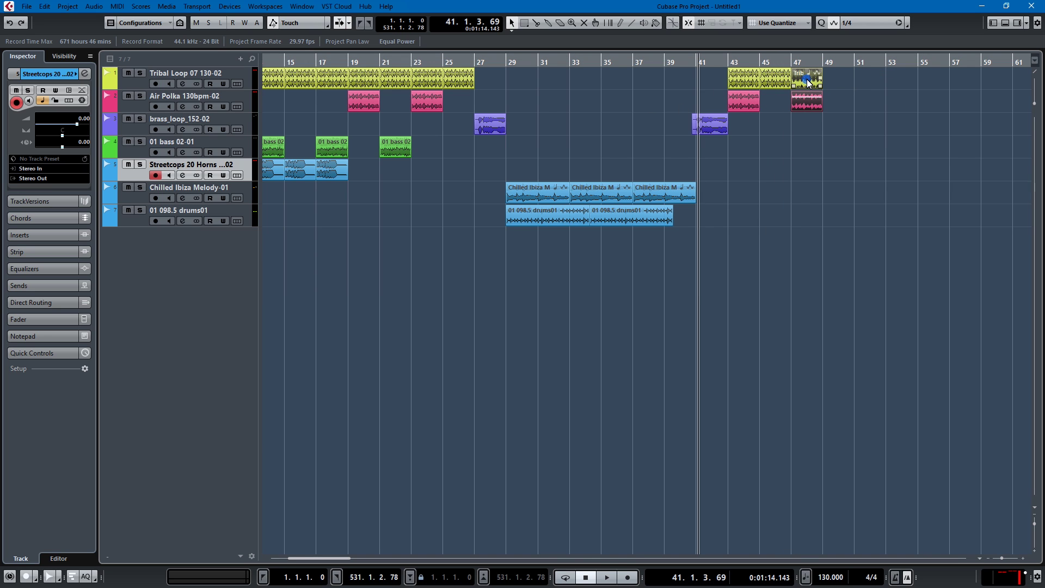
left_click(808, 82)
key("ctrl+d")
Play the new section and copy the 01 bass 02-01 clip from bar 21 to bar 49
key("space")
key("KP_Subtract")
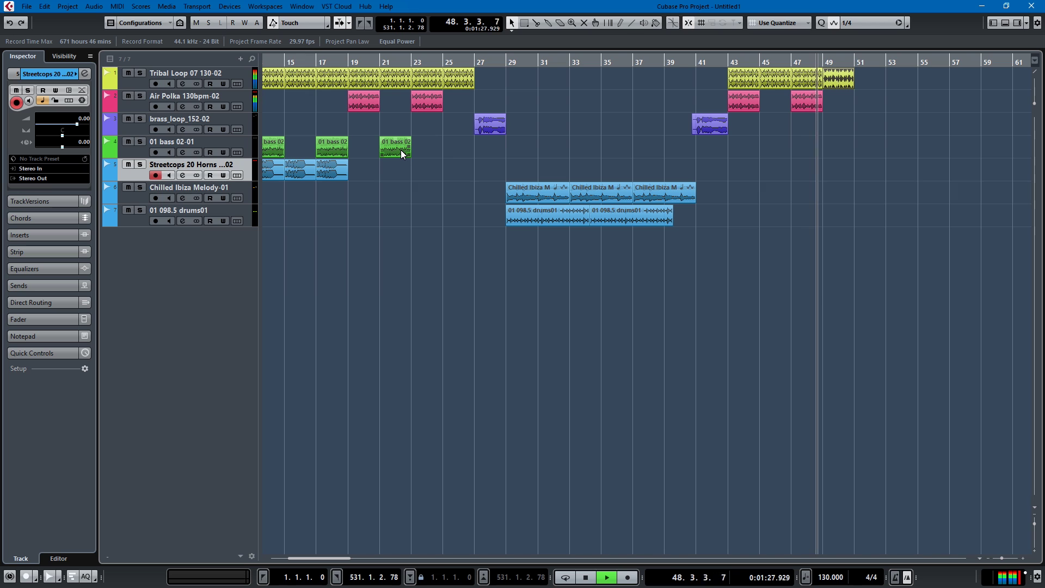
left_click_drag(401, 150, 844, 145)
key("space")
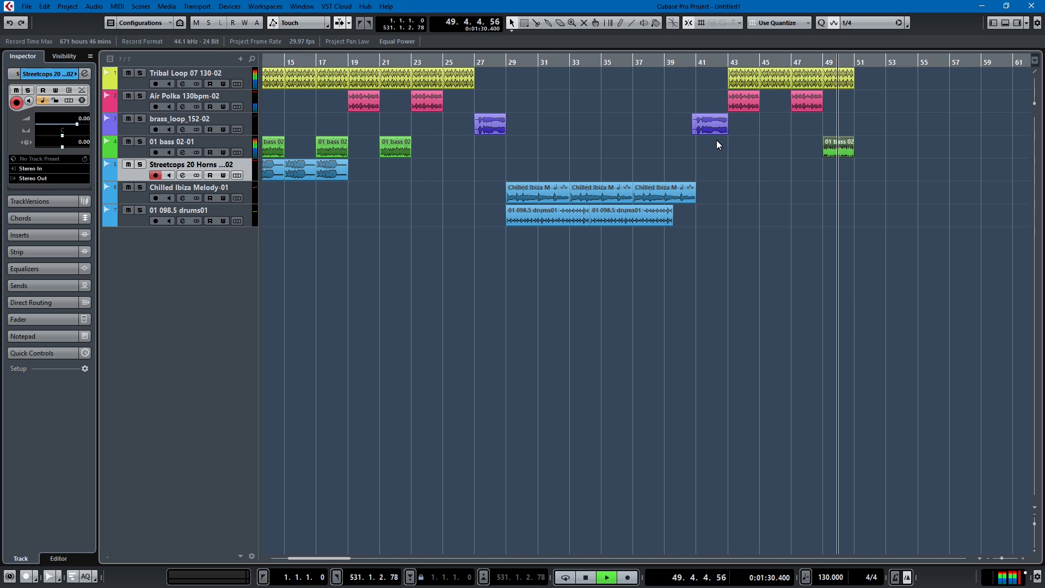
key("space")
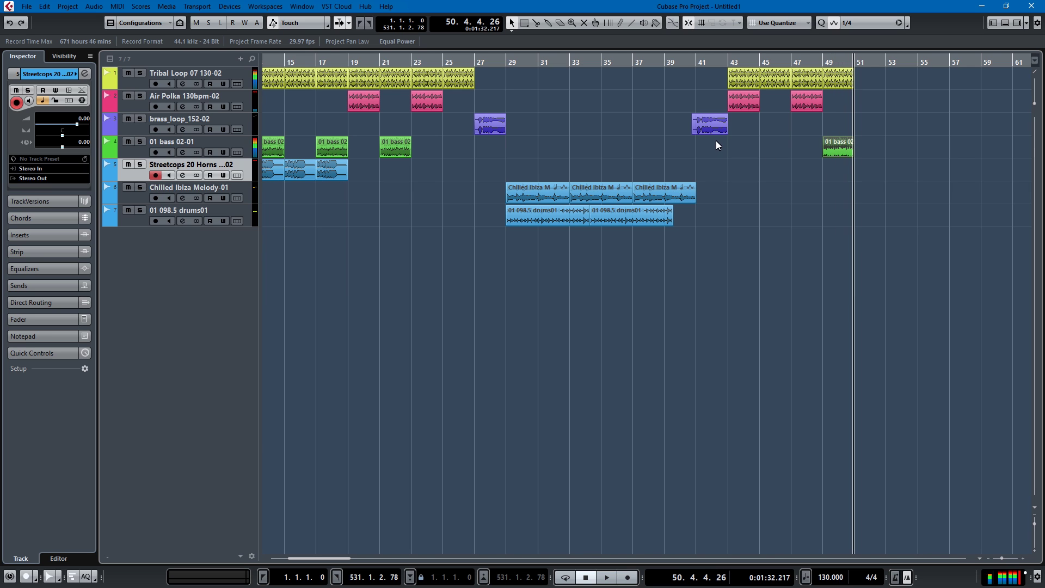
Move the brass loop from bar 27 to bar 51 and duplicate the Tribal Loop clip to bars 51, 53 and 55
left_click_drag(853, 153, 872, 125)
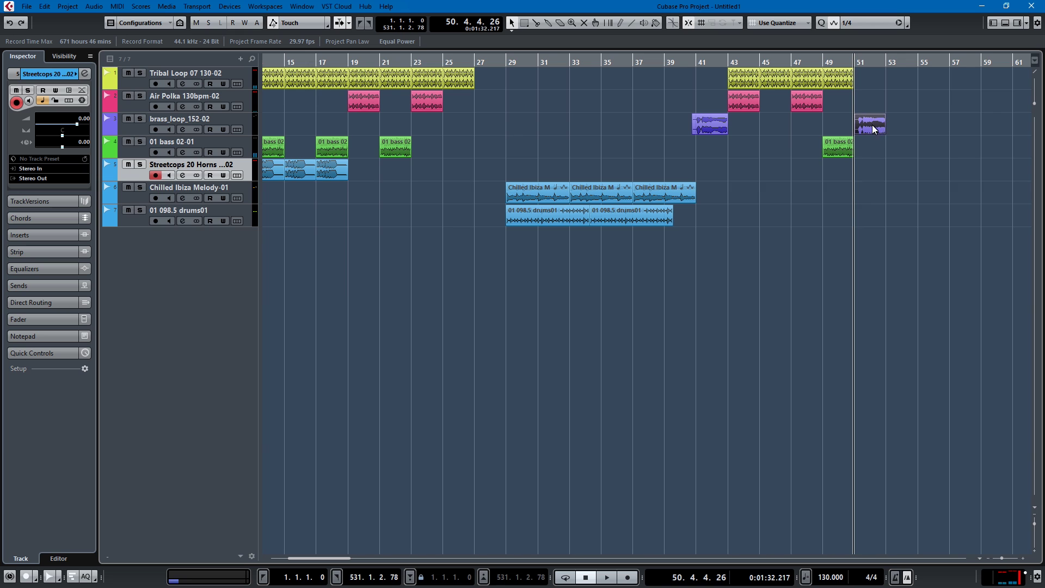
key("ctrl+d")
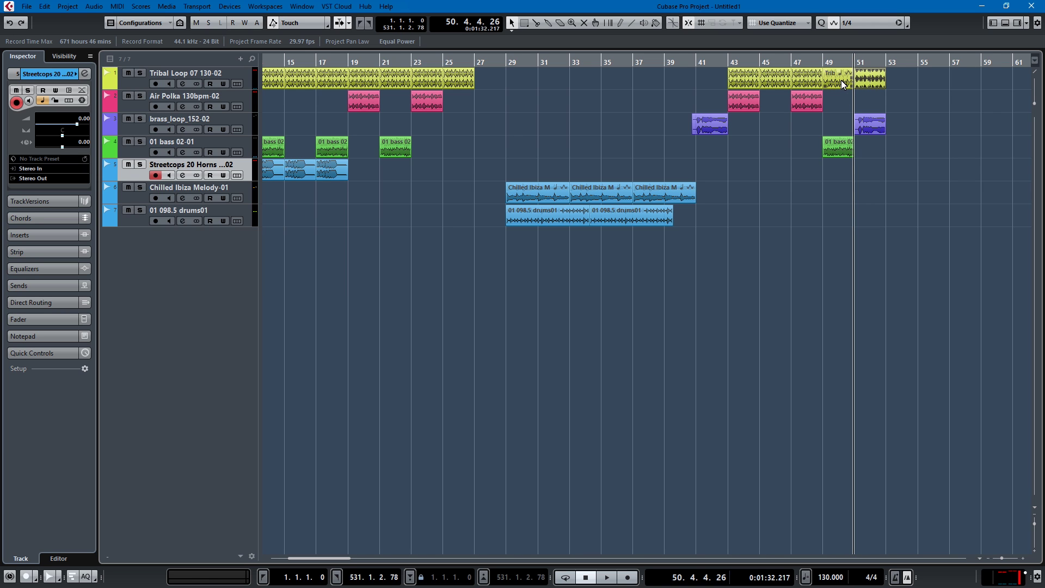
key("ctrl+d")
scroll(881, 153, "up", 1)
scroll(885, 149, "up", 2)
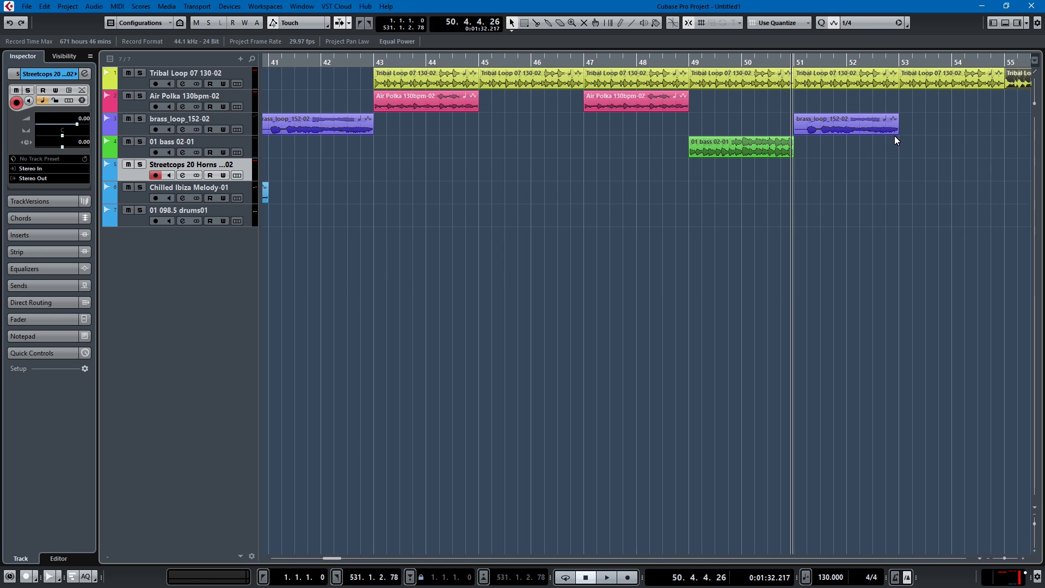
left_click_drag(897, 135, 823, 141)
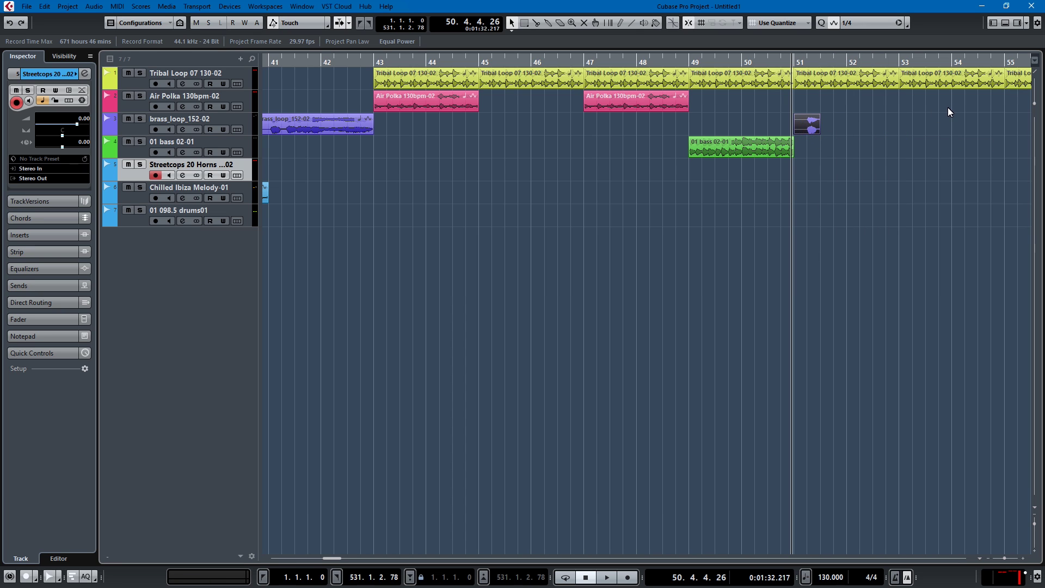
key("ctrl+d")
key("ctrl+d")
key("ctrl+d")
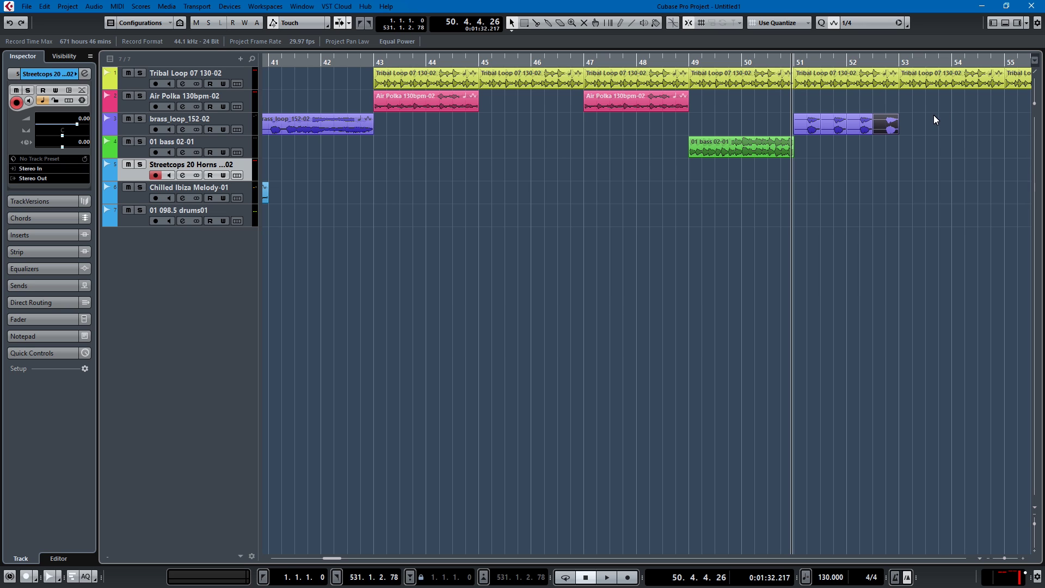
key("ctrl+z")
key("ctrl+z")
key("ctrl+z")
key("ctrl+z")
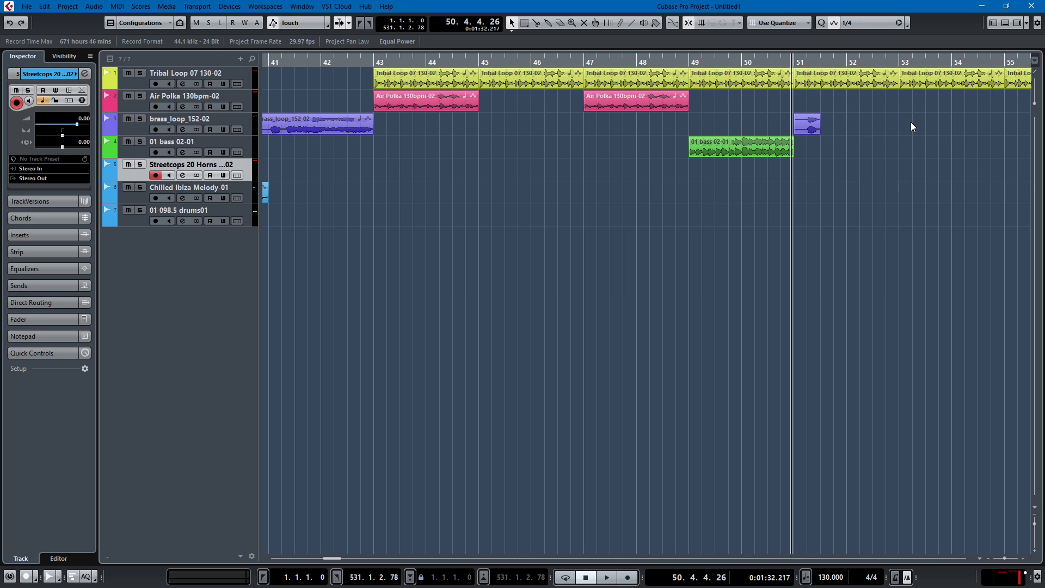
Trim the brass loop clip at bar 51 to half a bar and repeat it back to back until the middle of bar 54
left_click_drag(896, 133, 823, 139)
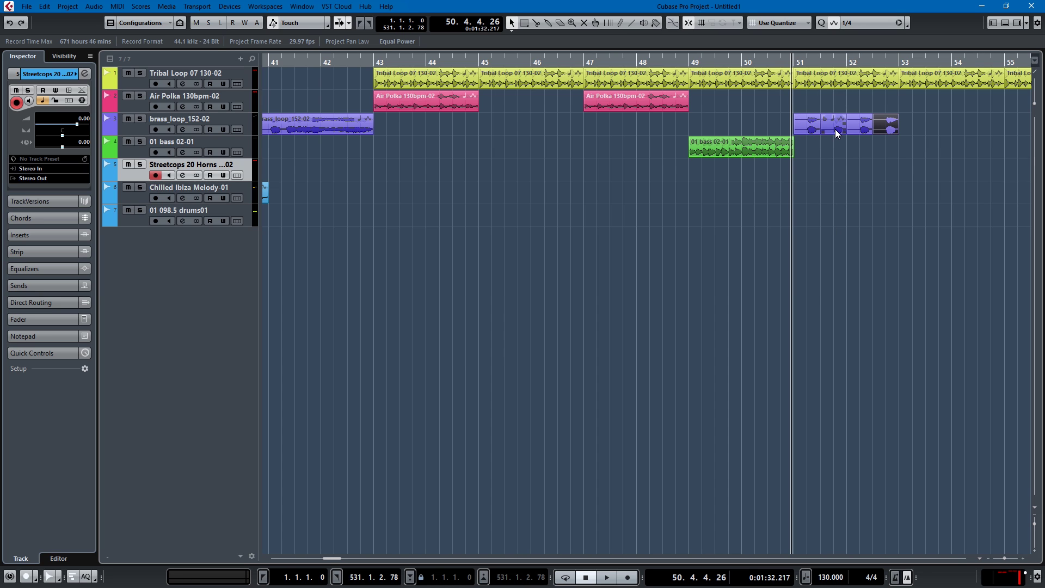
key("ctrl+d")
key("ctrl+d")
key("ctrl+d")
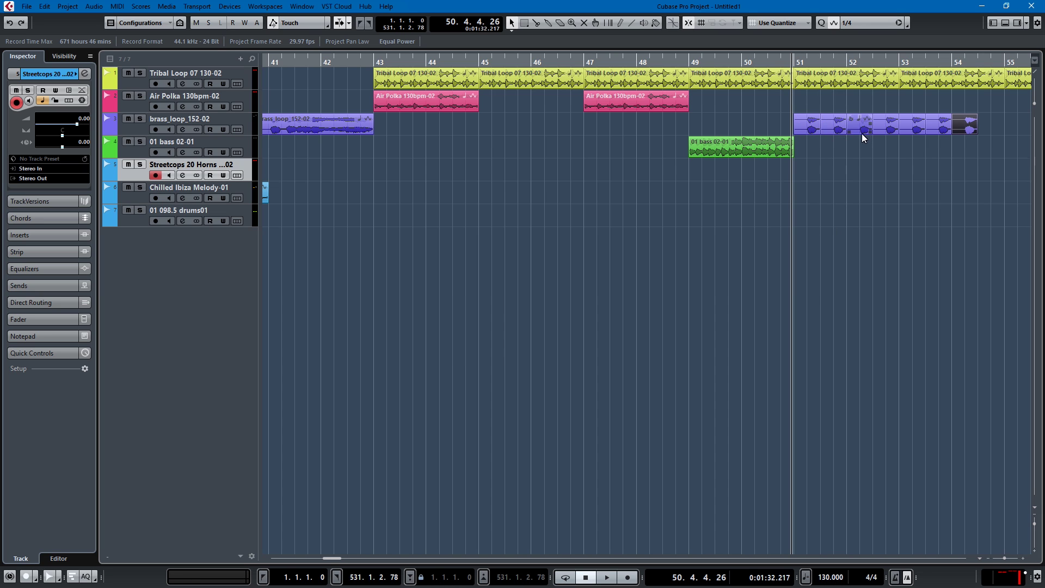
scroll(860, 134, "down", 2)
scroll(872, 137, "up", 2)
left_click(963, 165)
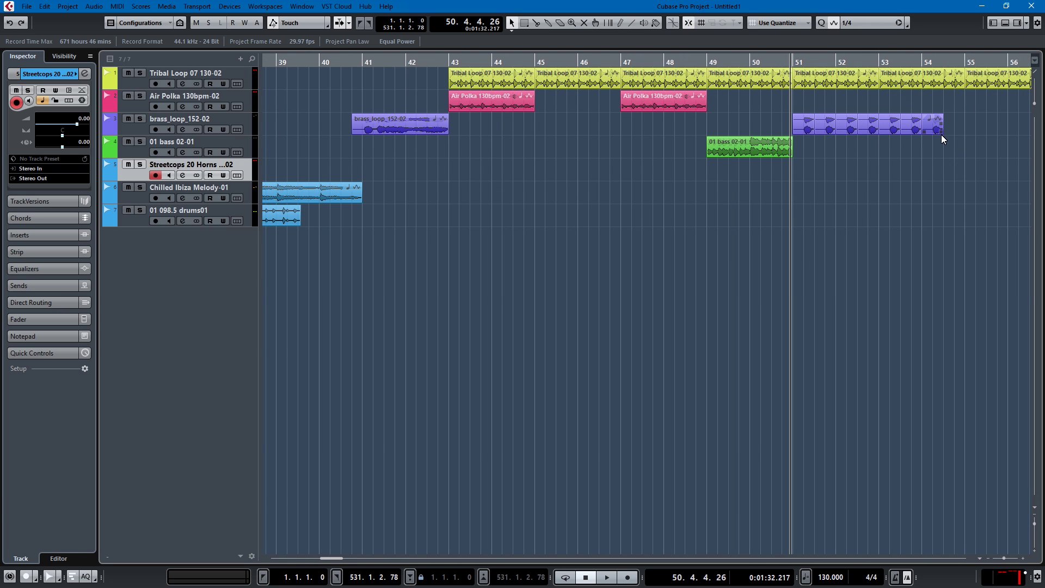
Extend the last half-bar brass clip in bar 54 so that it ends at bar 56
left_click_drag(942, 134, 1011, 130)
scroll(990, 131, "down", 2)
scroll(988, 136, "right", 3)
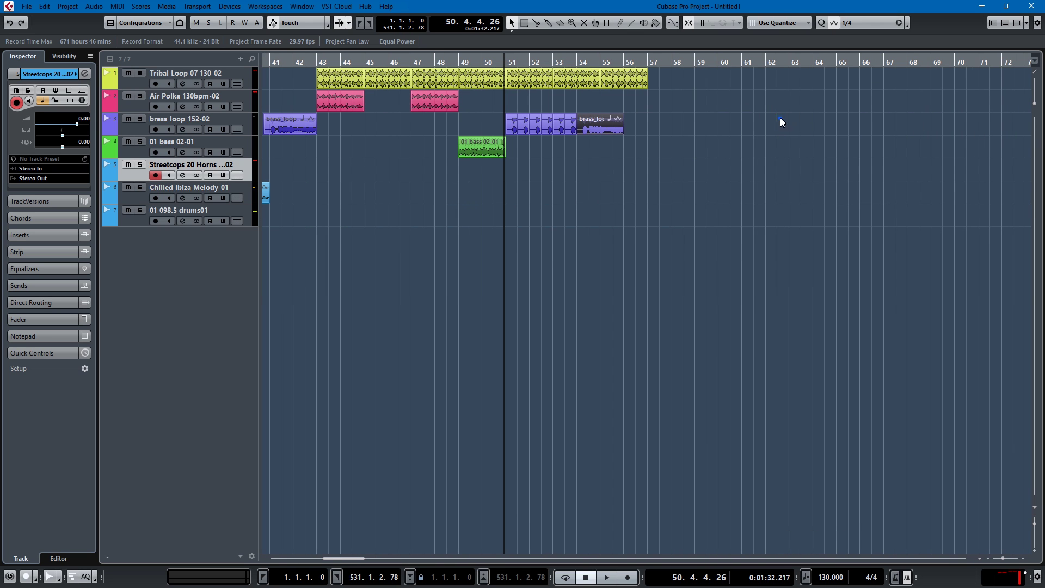
scroll(653, 92, "up", 4)
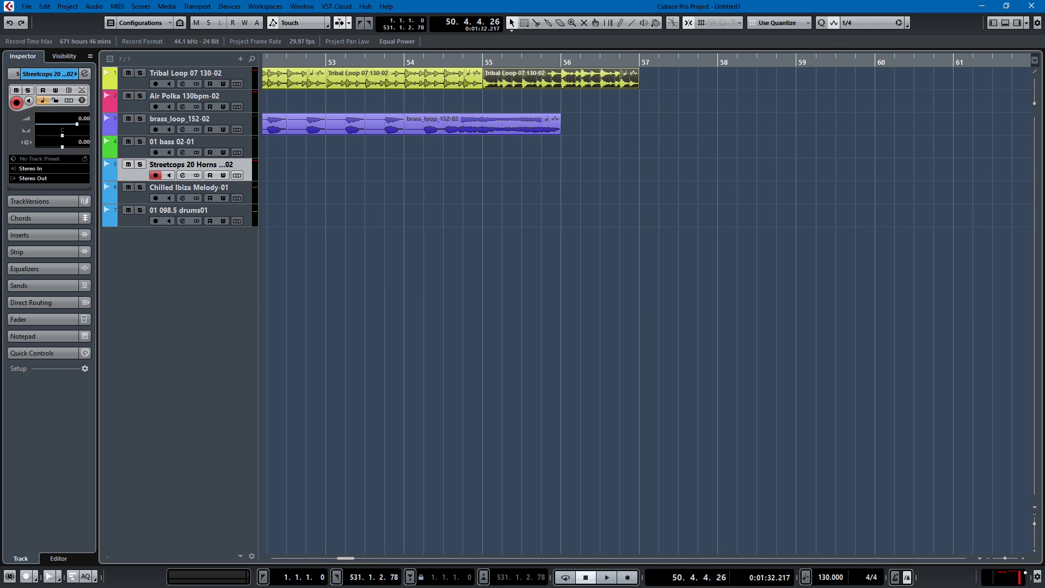
Shorten the last Tribal Loop clip to end at bar 56 with the brass, playing the ending before and after
key("space")
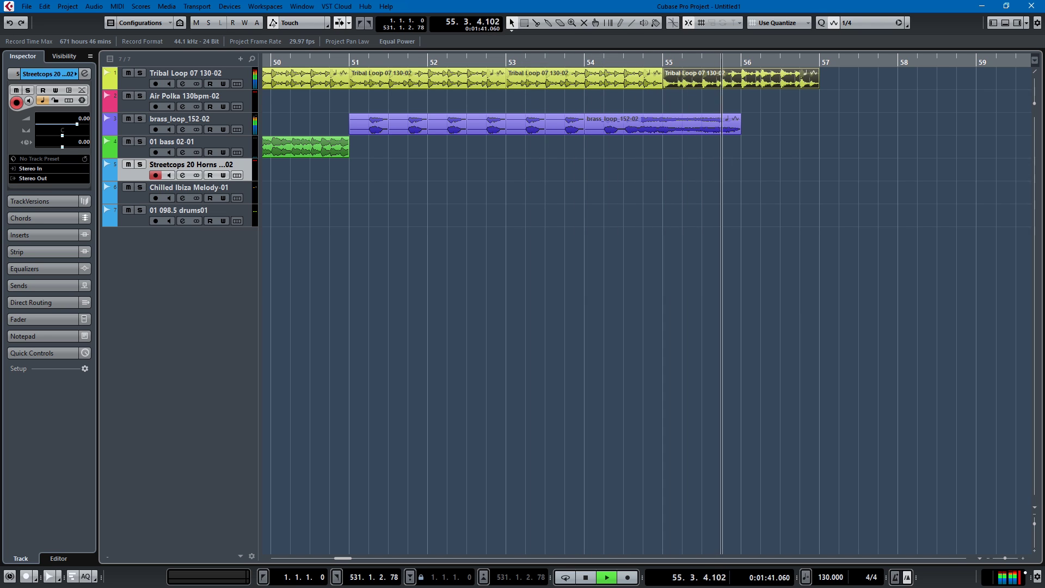
key("space")
left_click_drag(817, 89, 743, 78)
key("space")
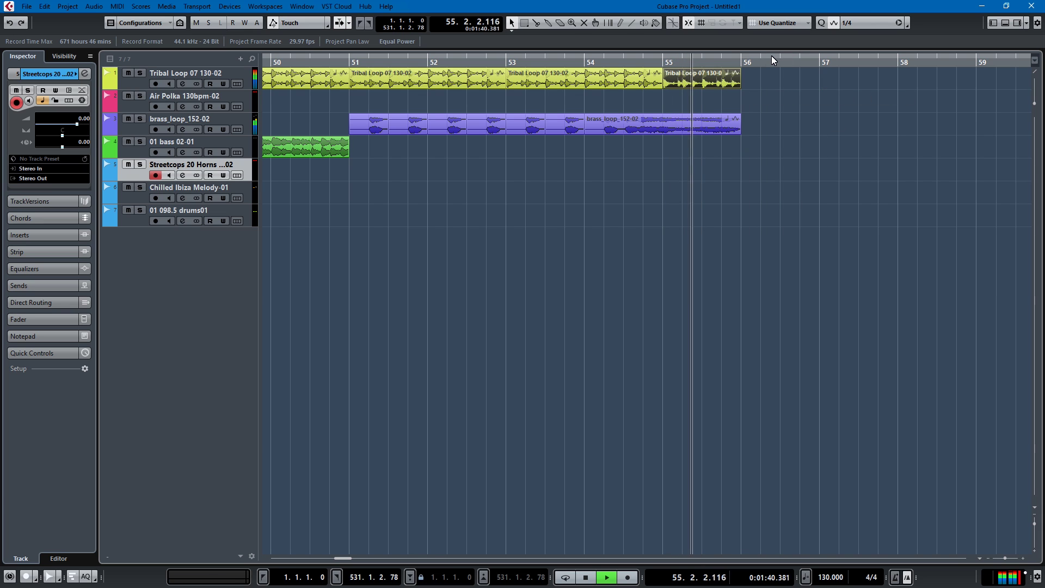
key("space")
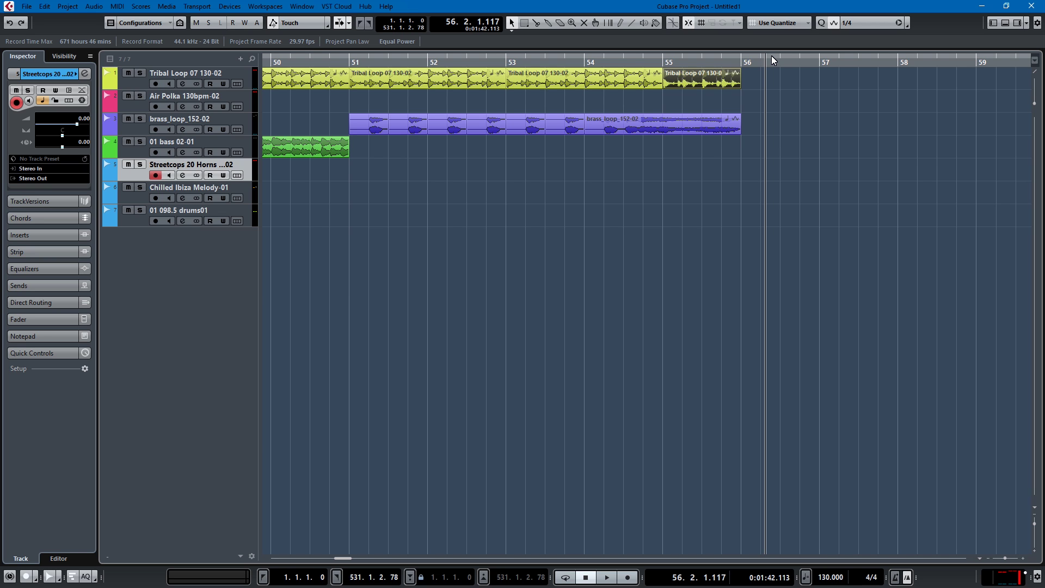
Play the arrangement from the beginning up to the melody entry at bar 29
key("Home")
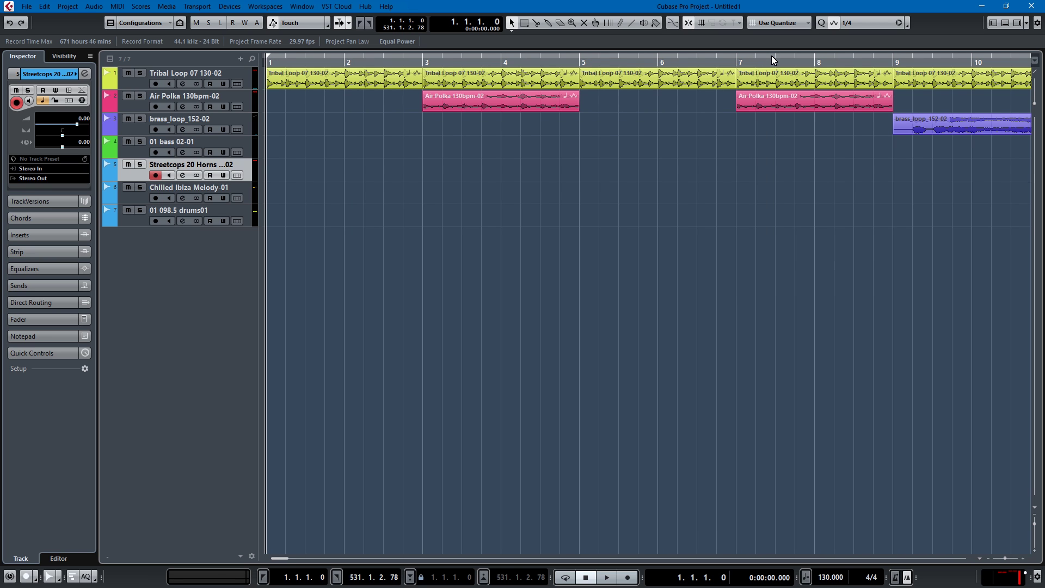
key("space")
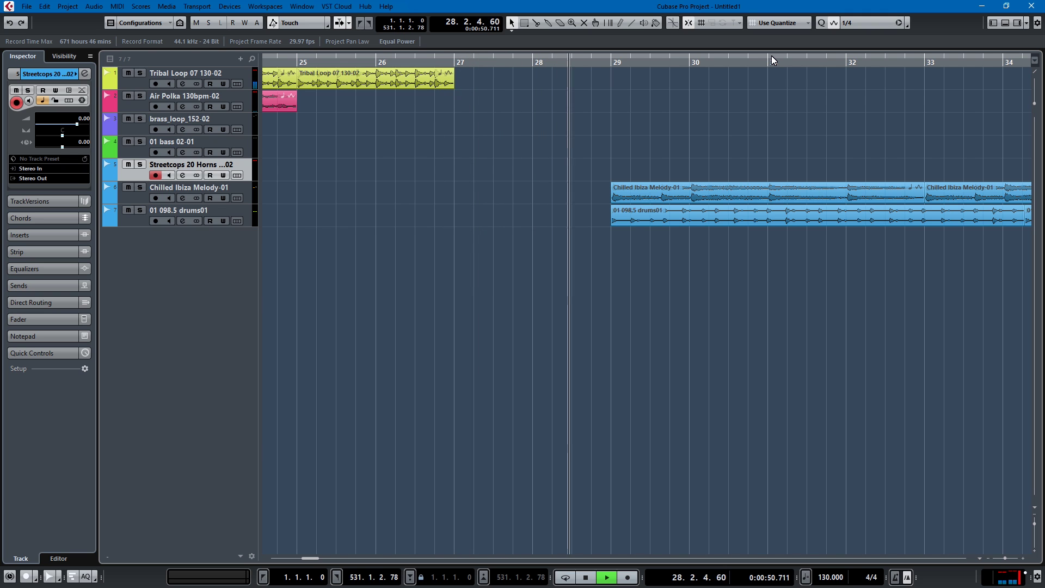
key("space")
Fill the gap before the melody by copying the brass loop clip from bar 9 to bar 27
key("g")
key("g")
key("g")
key("g")
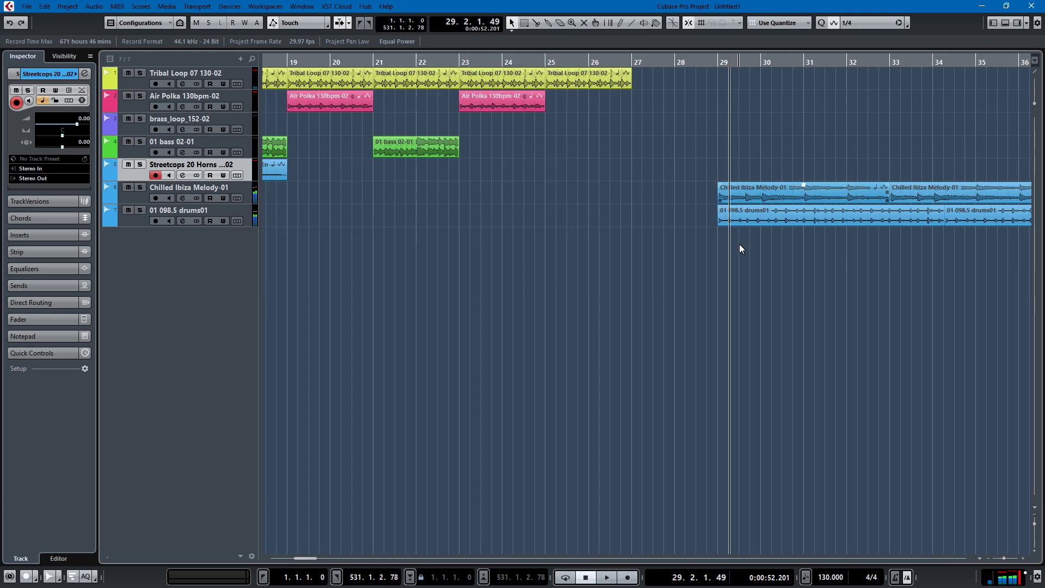
left_click_drag(911, 260, 910, 259)
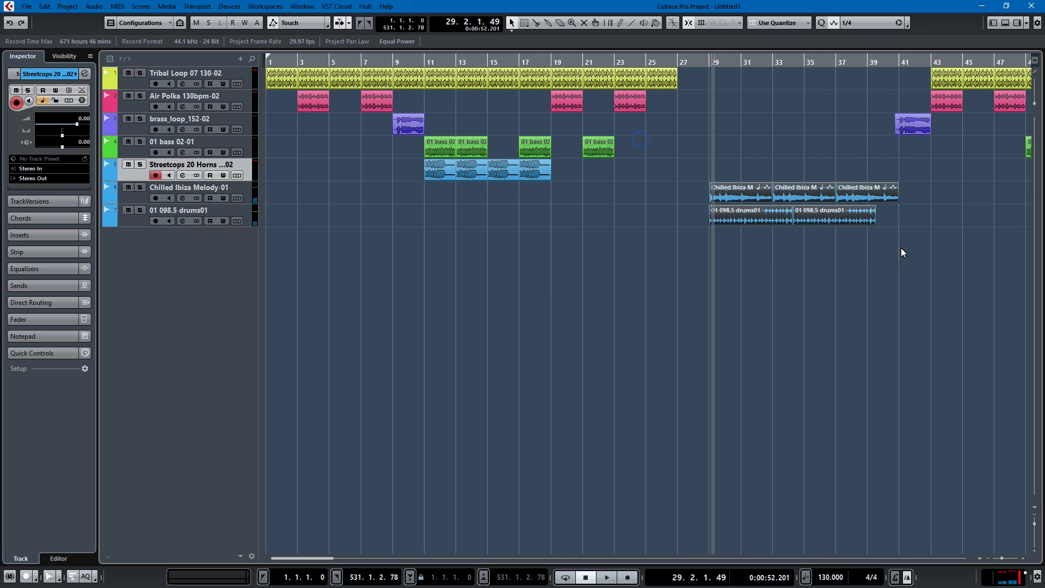
mouse_move(738, 188)
left_mouse_down()
mouse_move(705, 186)
mouse_move(765, 188)
mouse_move(736, 195)
left_mouse_up()
key("h")
key("h")
key("h")
key("h")
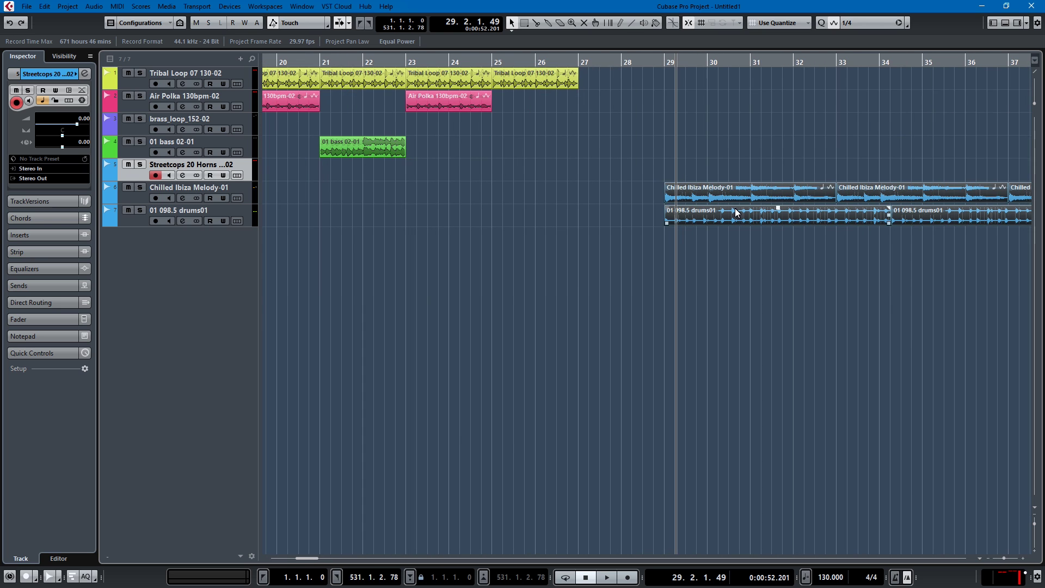
key("g")
key("g")
key("g")
left_click_drag(798, 168, 793, 110)
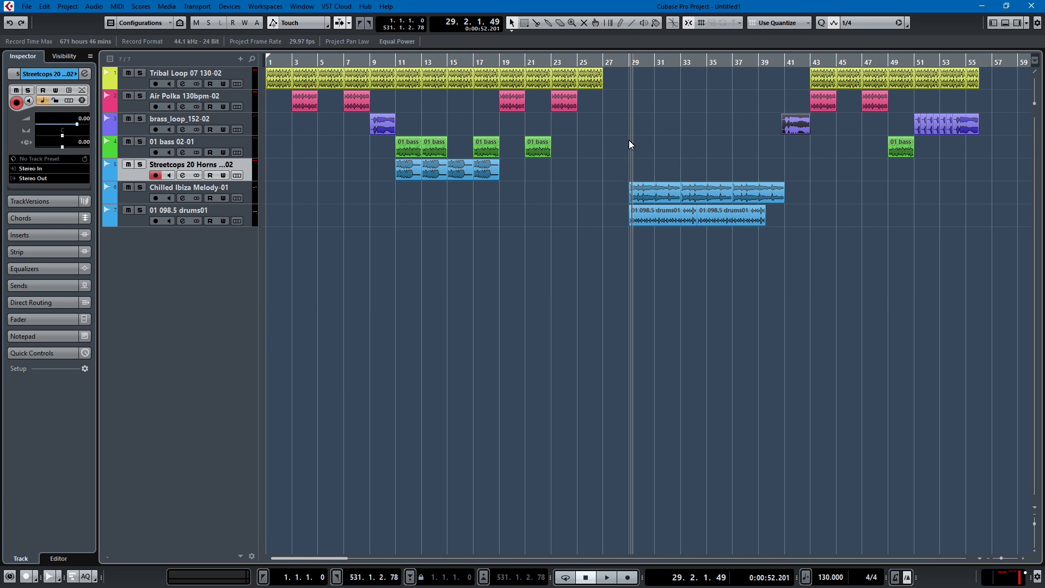
left_click_drag(381, 128, 616, 128)
Play the arrangement from around the new brass clip through to its end at bar 56
key("KP_Subtract")
key("space")
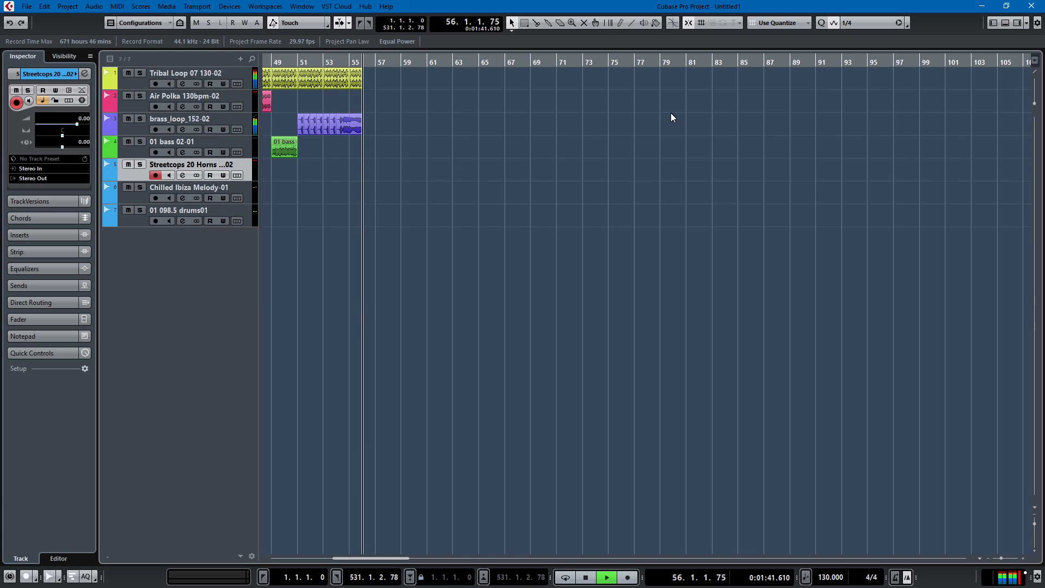
key("space")
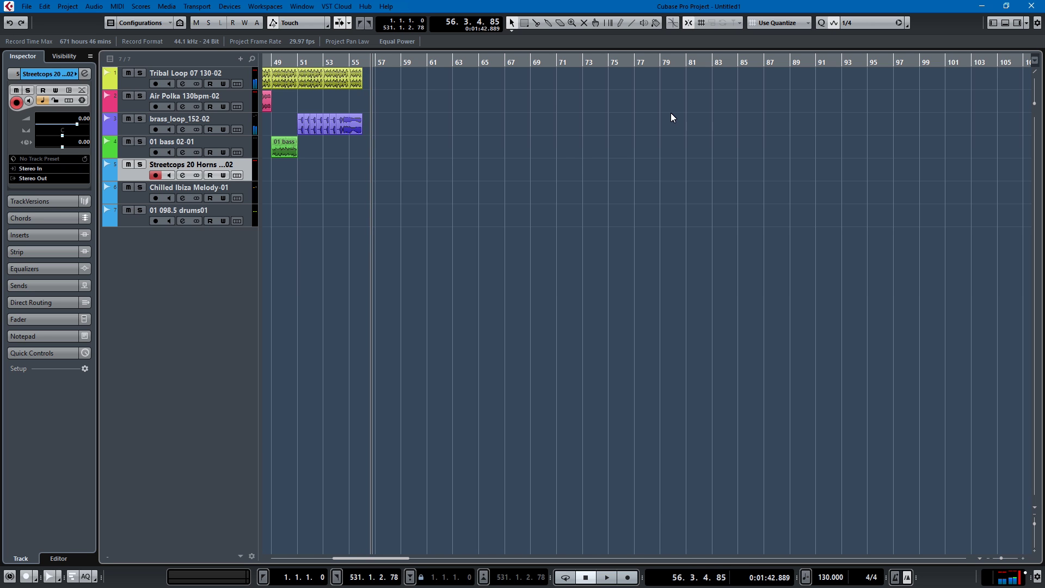
Examine the clip layout of all seven tracks across the whole arrangement
key("g")
key("g")
key("g")
key("h")
key("h")
key("h")
key("h")
key("h")
key("h")
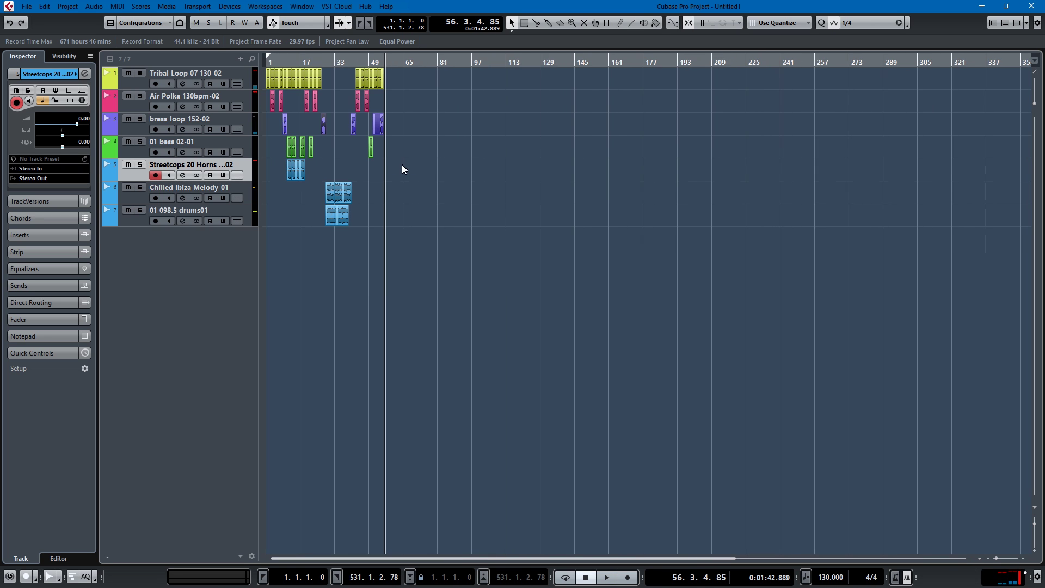
key("g")
key("g")
key("g")
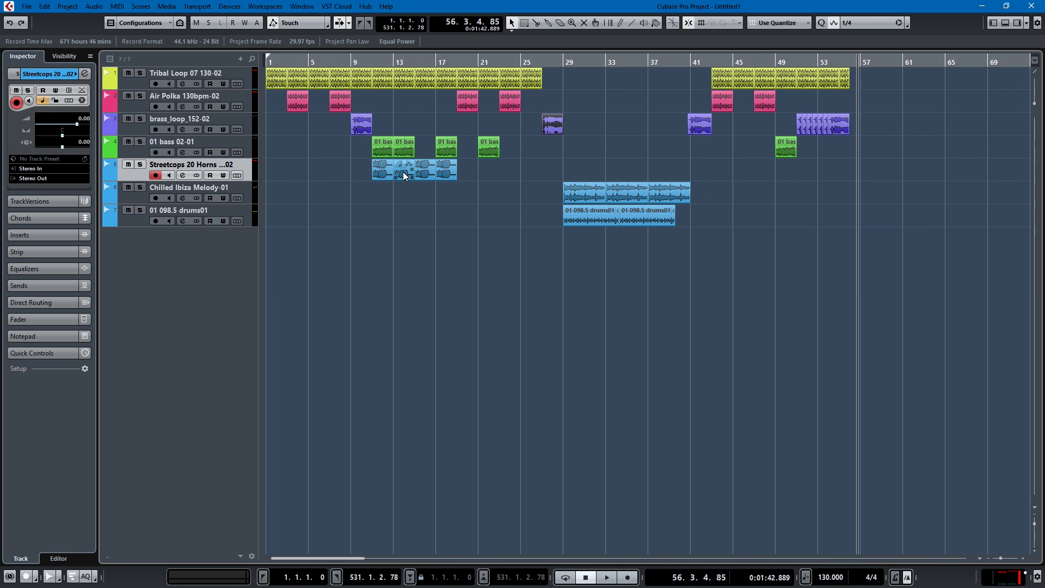
Filter the MediaBay loops to the Synth Pad category, audition Contemplation Melody and close MediaBay
key("F5")
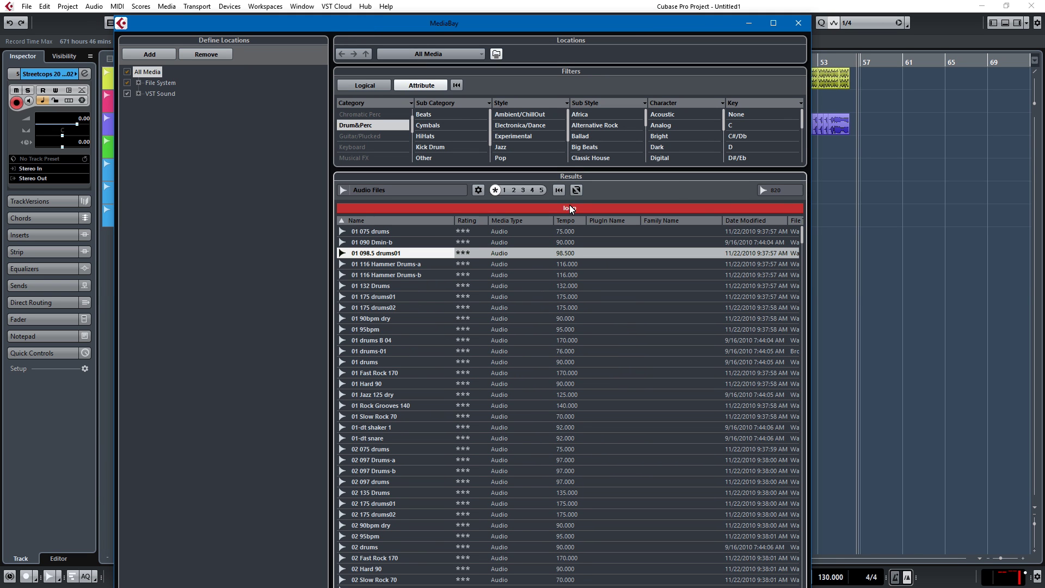
left_click(571, 209)
scroll(352, 133, "down", 10)
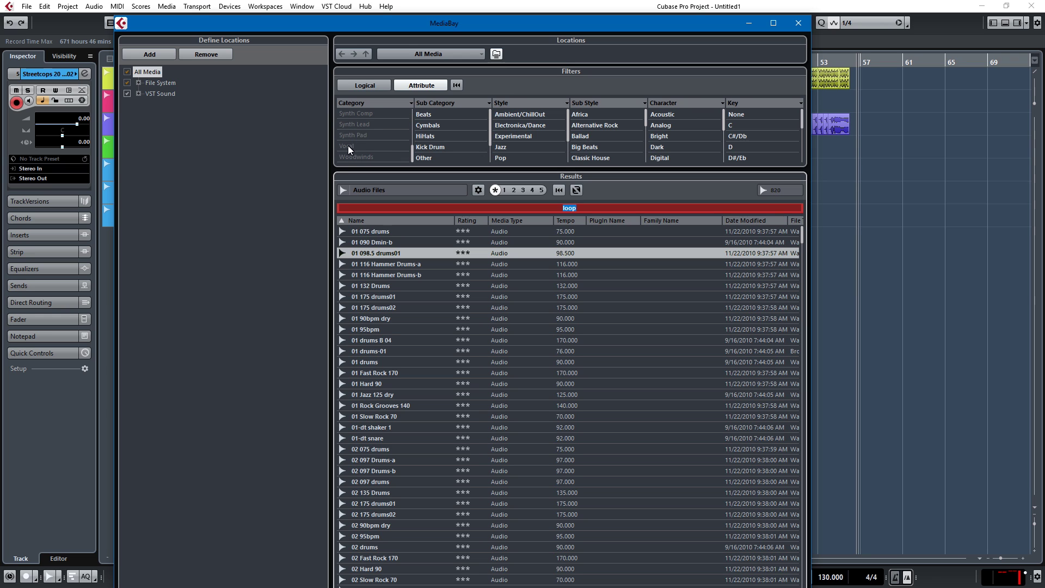
left_click(352, 137)
left_click(364, 241)
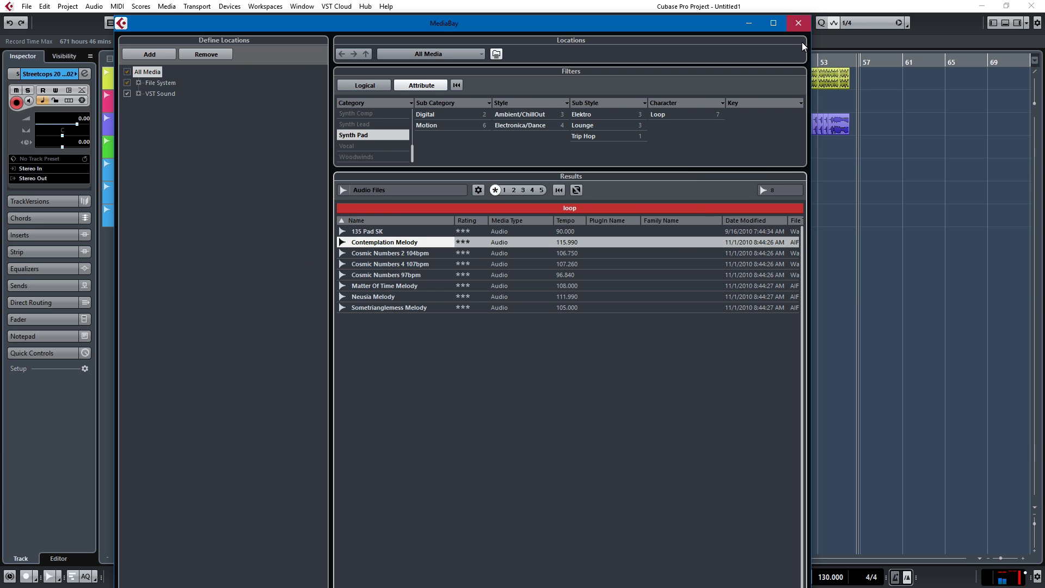
left_click(799, 23)
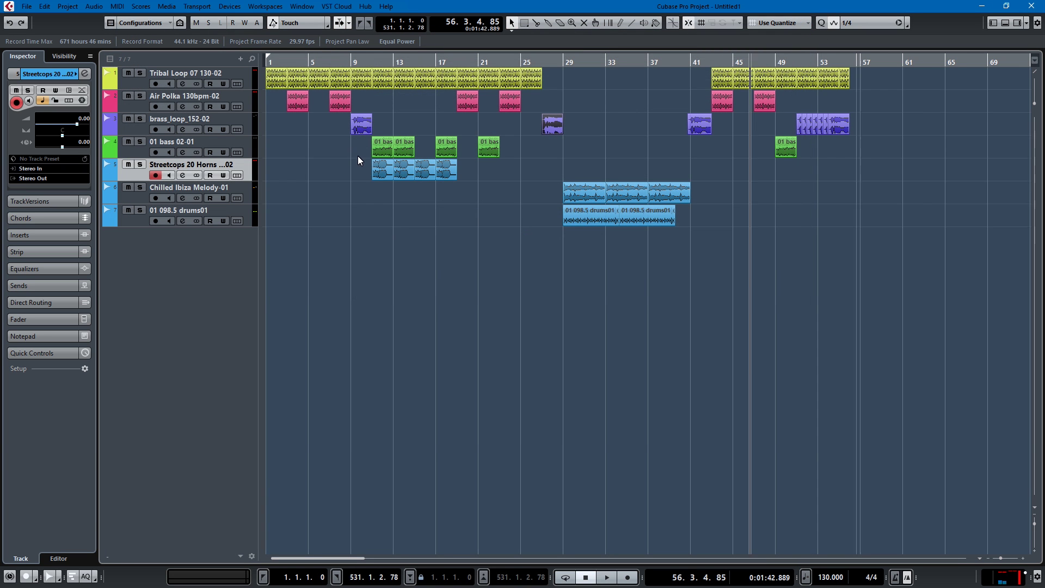
Select the 01 bass 02-01 clip at bar 21 and set the quantize value to 1/1
key("g")
key("g")
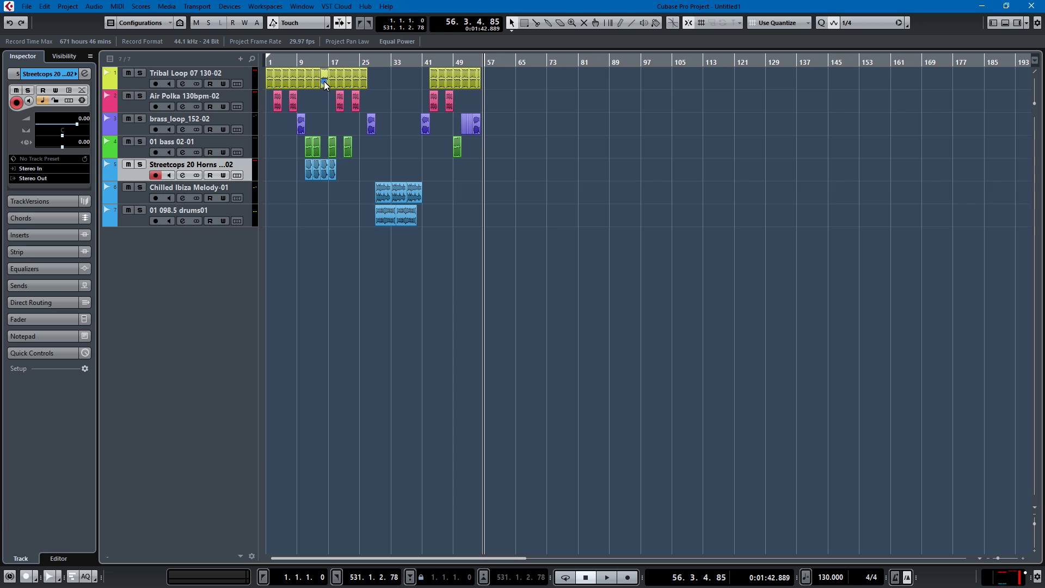
scroll(365, 199, "up", 5)
scroll(374, 170, "left", 5)
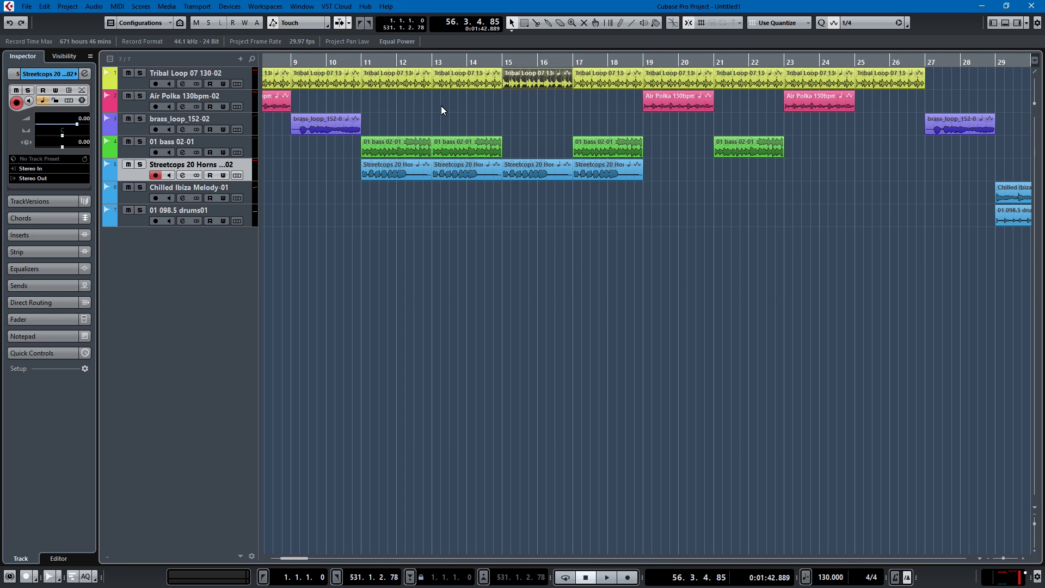
left_click(751, 148)
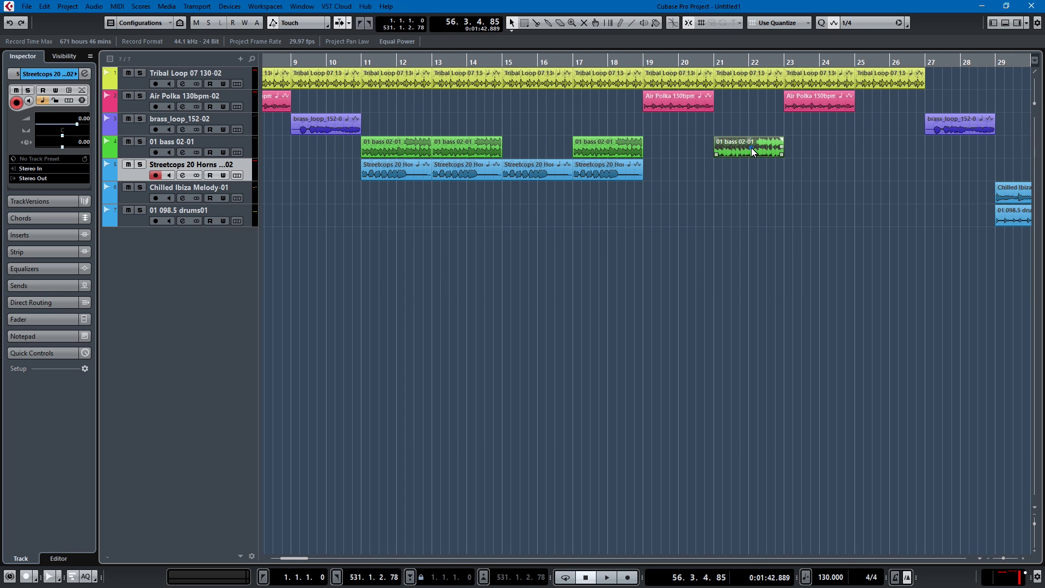
left_click(862, 23)
left_click(858, 38)
Try a copy of the 01 bass 02-01 clip at bar 23 and delete it
mouse_move(750, 152)
left_mouse_down()
mouse_move(861, 146)
mouse_move(817, 146)
left_mouse_up()
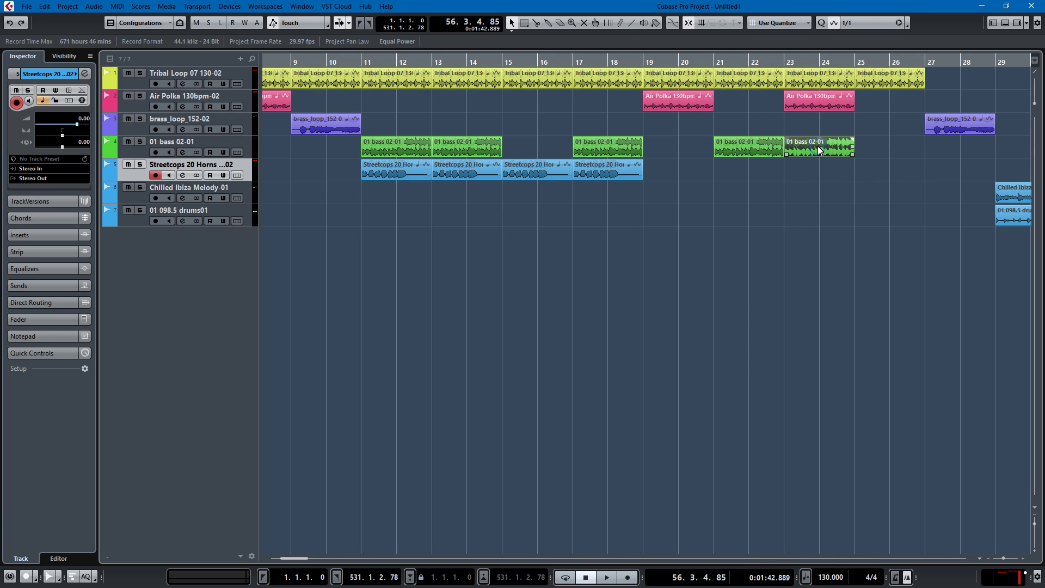
key("Delete")
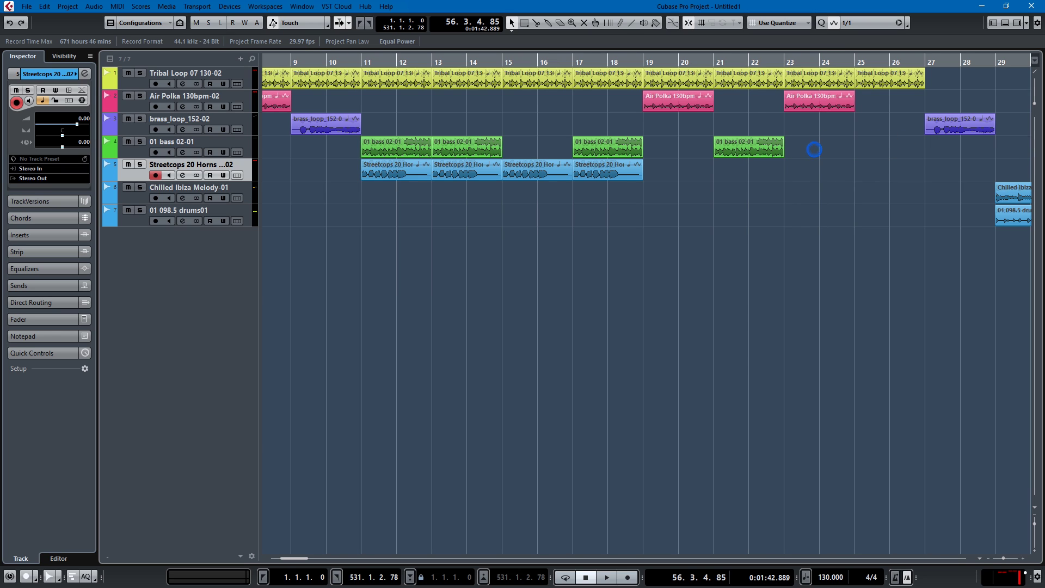